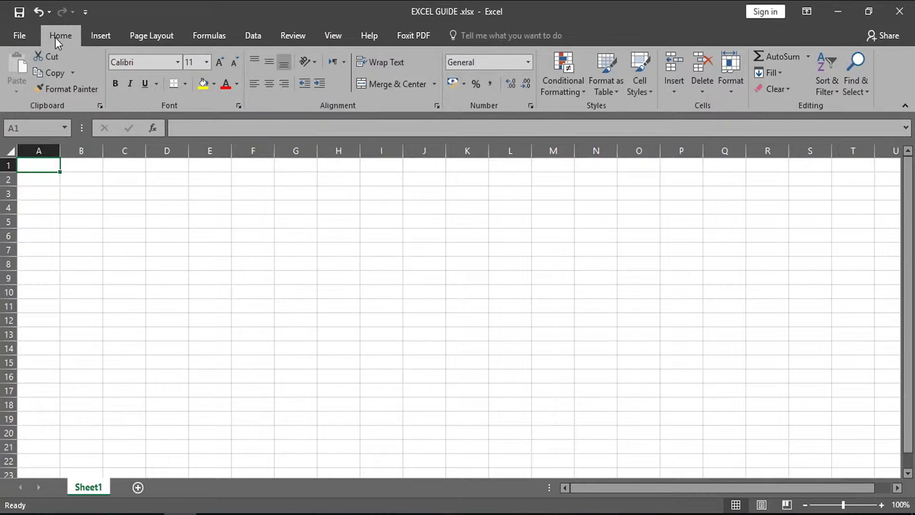
- Examine the ribbon commands for Insert, Page Layout, Formulas, Data, Review, View, Help and Foxit PDF, returning to Home
{"action": "left_click", "coordinate": [108, 39]}
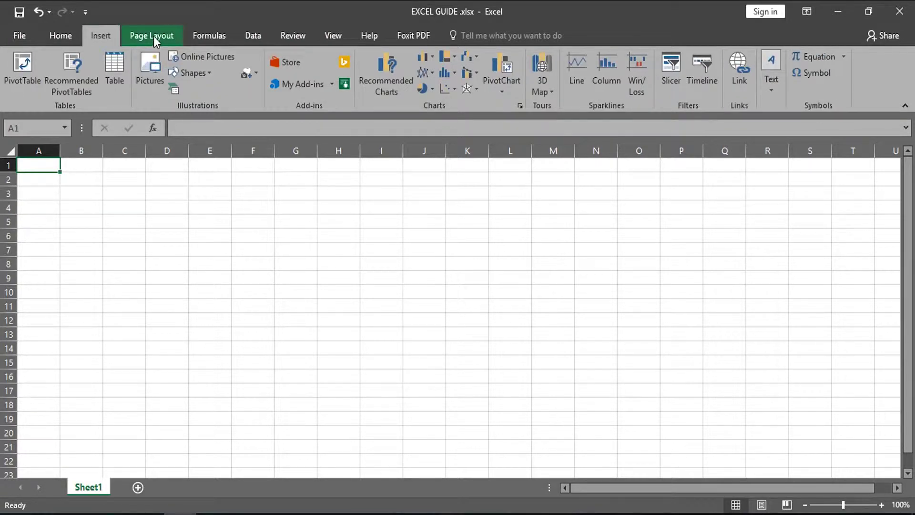
{"action": "left_click", "coordinate": [154, 35]}
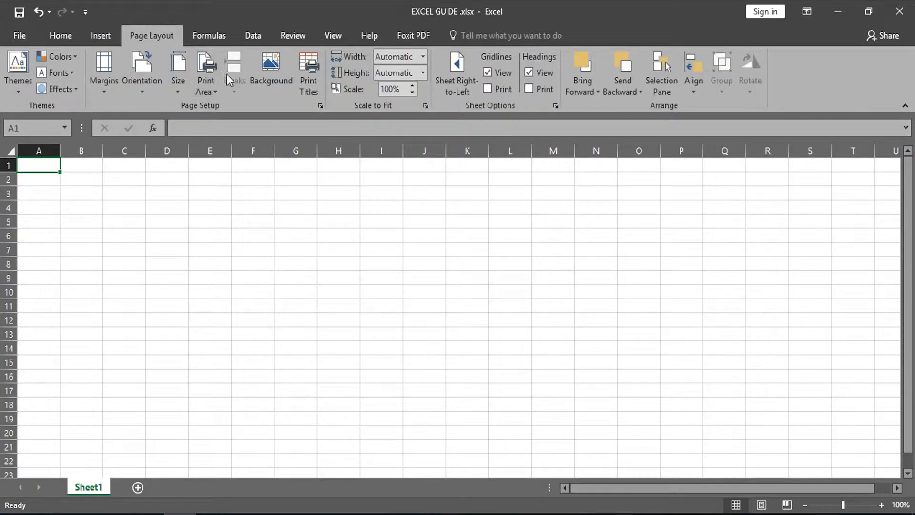
{"action": "left_click", "coordinate": [216, 40]}
{"action": "left_click", "coordinate": [254, 38]}
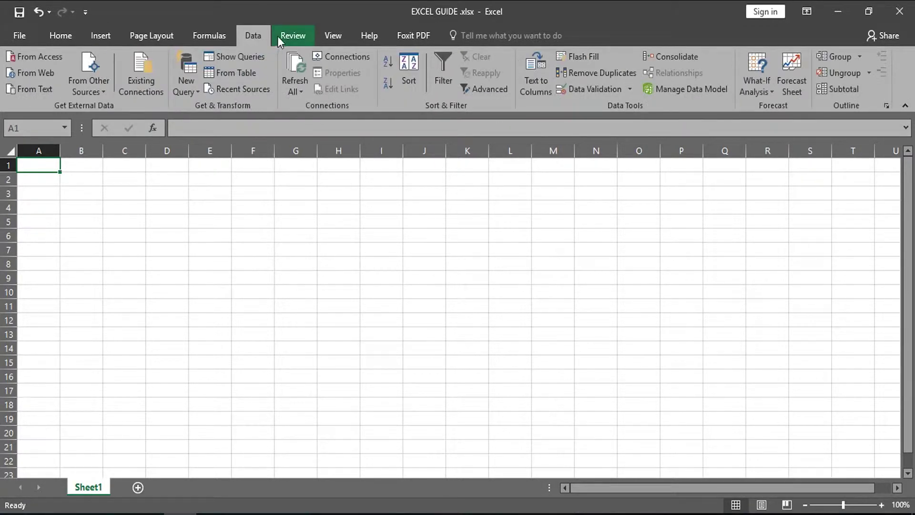
{"action": "left_click", "coordinate": [286, 36]}
{"action": "left_click", "coordinate": [333, 38]}
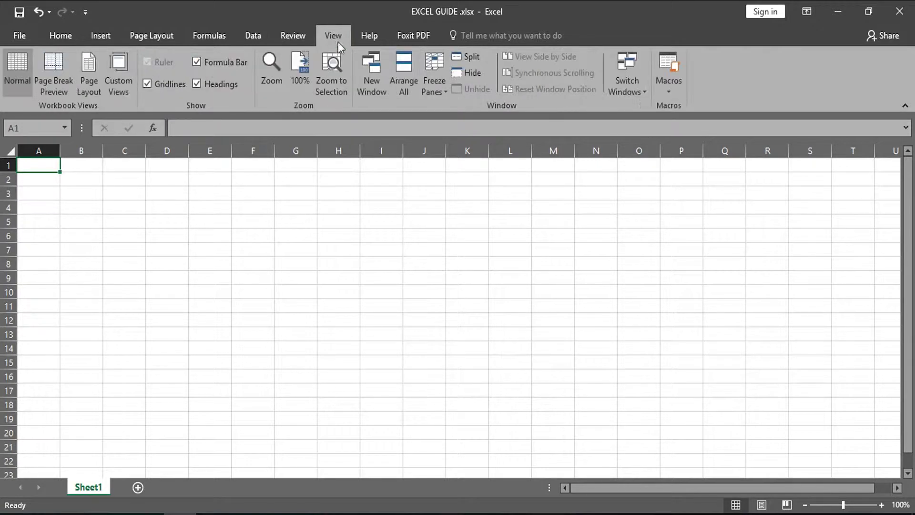
{"action": "left_click", "coordinate": [367, 38]}
{"action": "left_click", "coordinate": [408, 35]}
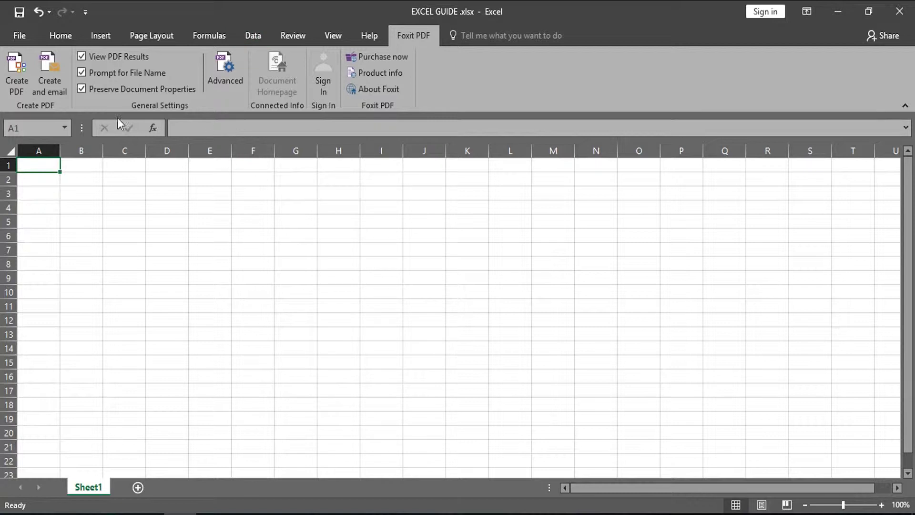
{"action": "left_click", "coordinate": [60, 38]}
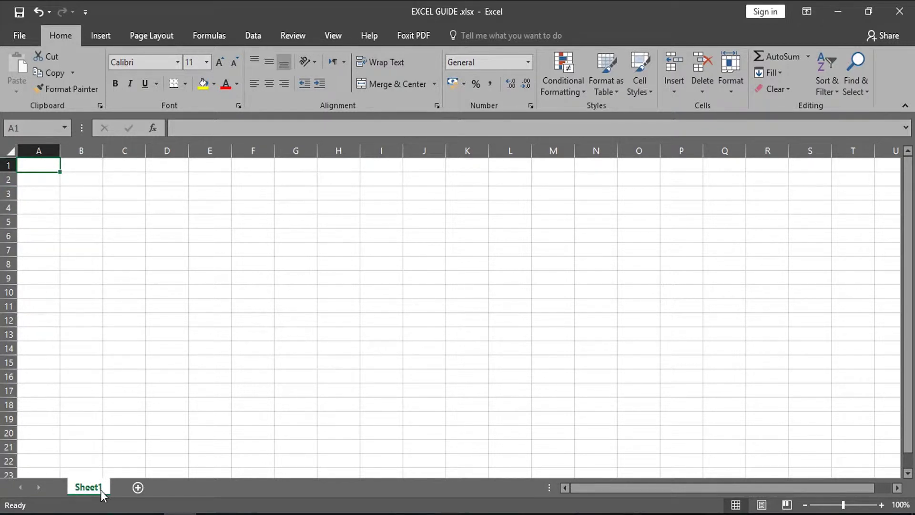
- Add a new worksheet after Sheet1 and delete it again
{"action": "left_click", "coordinate": [138, 487]}
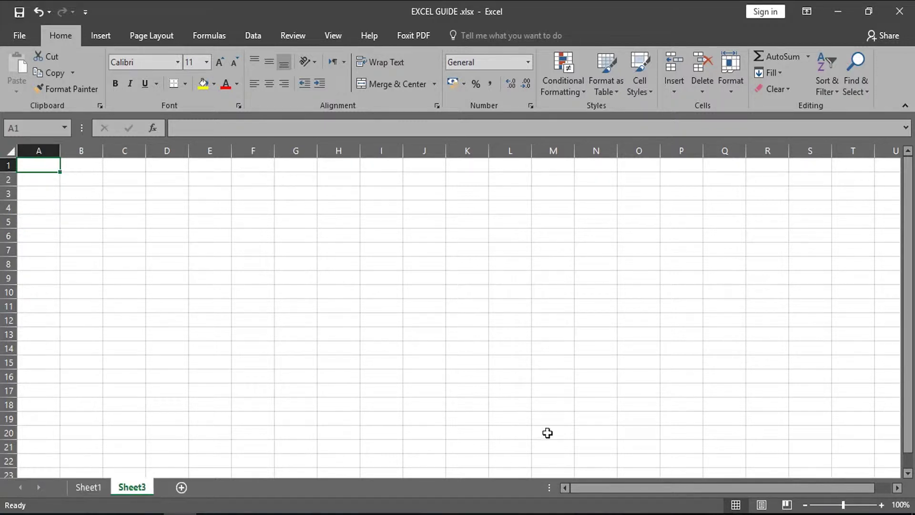
{"action": "right_click", "coordinate": [139, 488]}
{"action": "left_click", "coordinate": [171, 337]}
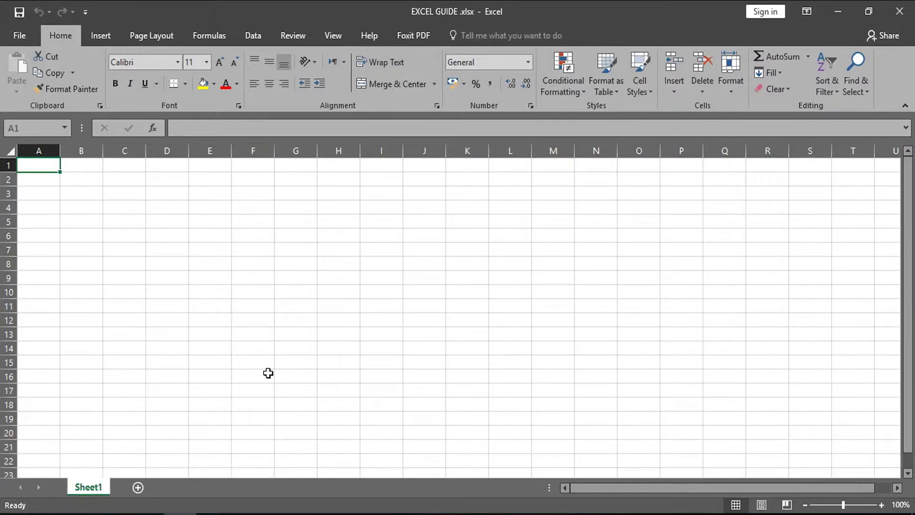
- Shorten the horizontal scroll bar, and preview Sheet1 in Page Layout and Page Break Preview before returning to Normal view
{"action": "left_click_drag", "start_coordinate": [602, 491], "coordinate": [675, 484]}
{"action": "left_click_drag", "start_coordinate": [611, 484], "coordinate": [581, 491]}
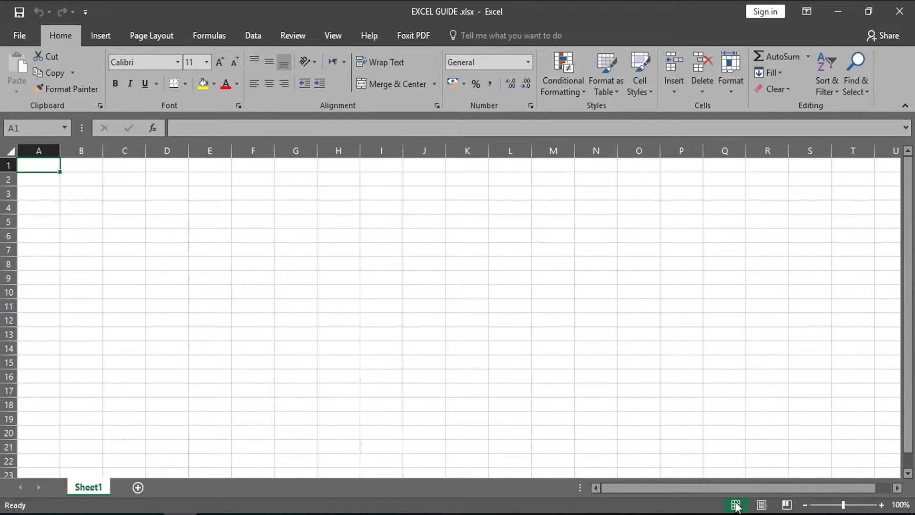
{"action": "left_click", "coordinate": [763, 506]}
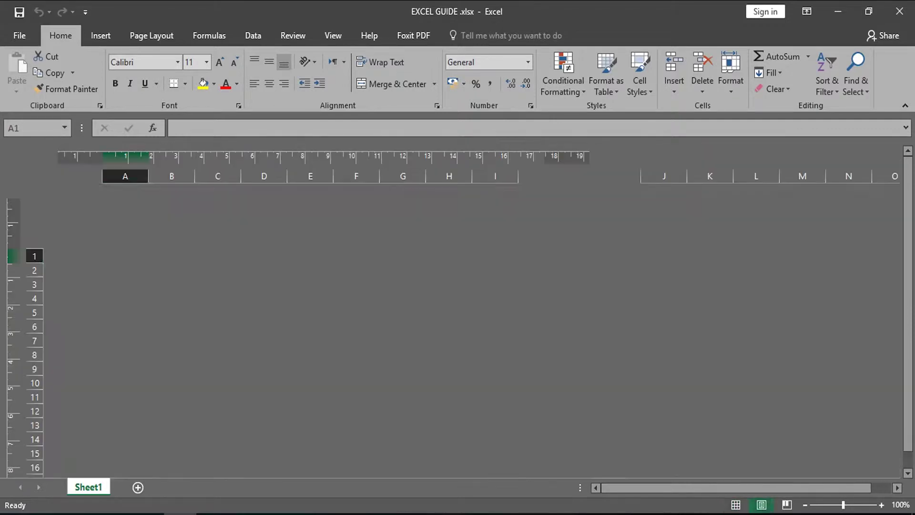
{"action": "left_click", "coordinate": [788, 505]}
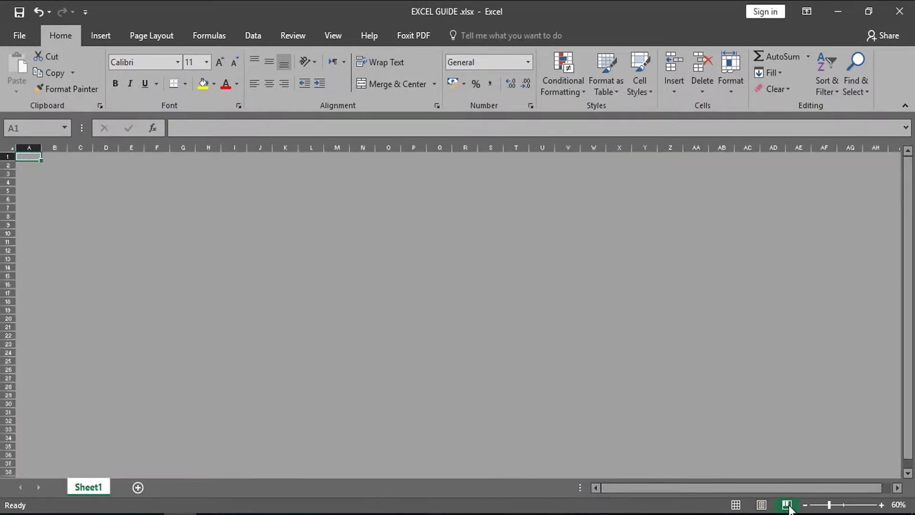
{"action": "left_click", "coordinate": [737, 506]}
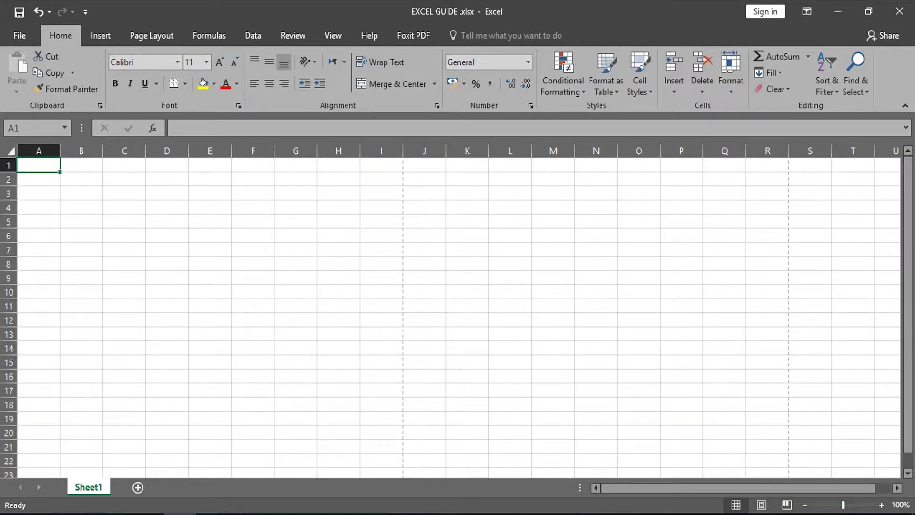
- Zoom the worksheet in to 140% and back out to 100%
{"action": "left_click", "coordinate": [882, 505]}
{"action": "left_click", "coordinate": [882, 505]}
{"action": "left_click", "coordinate": [883, 505]}
{"action": "left_click", "coordinate": [883, 505]}
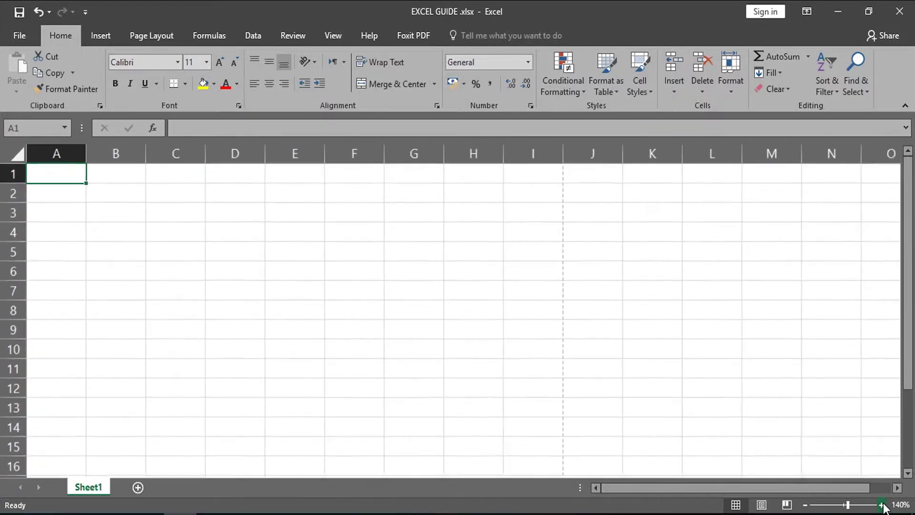
{"action": "left_click", "coordinate": [805, 505]}
{"action": "left_click", "coordinate": [805, 505]}
{"action": "left_click", "coordinate": [805, 504]}
{"action": "left_click", "coordinate": [805, 504]}
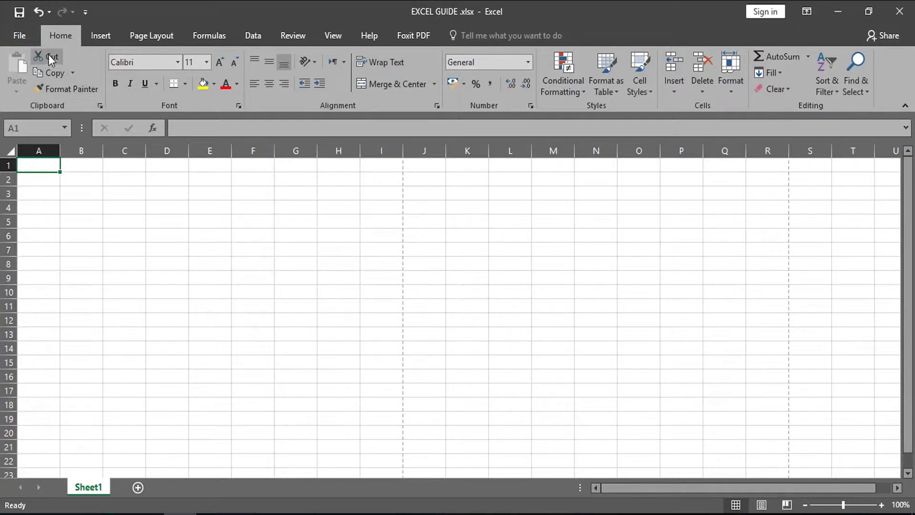
{"action": "left_click", "coordinate": [75, 73]}
{"action": "left_click", "coordinate": [74, 73]}
- Enter the text "work" in cell A1
{"action": "type", "text": "zork"}
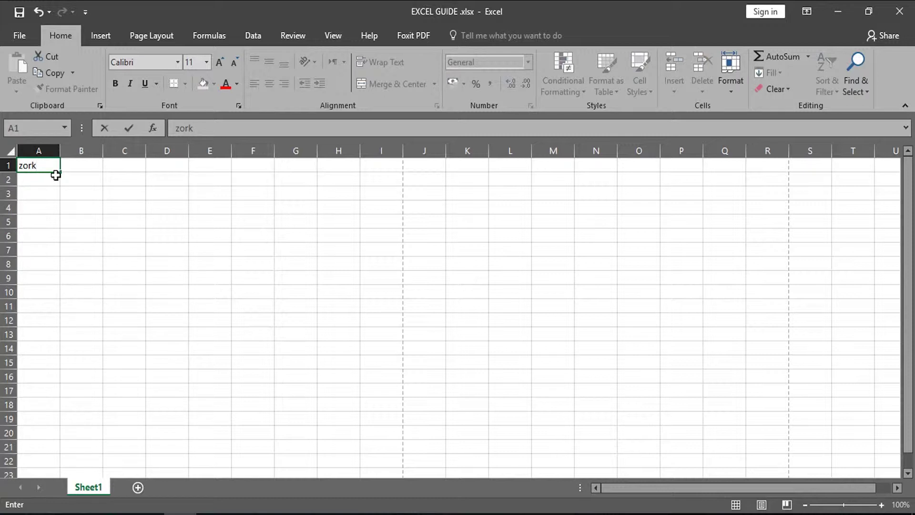
{"action": "key", "text": "BackSpace"}
{"action": "key", "text": "BackSpace"}
{"action": "key", "text": "BackSpace"}
{"action": "key", "text": "BackSpace"}
{"action": "type", "text": "work"}
{"action": "key", "text": "Return"}
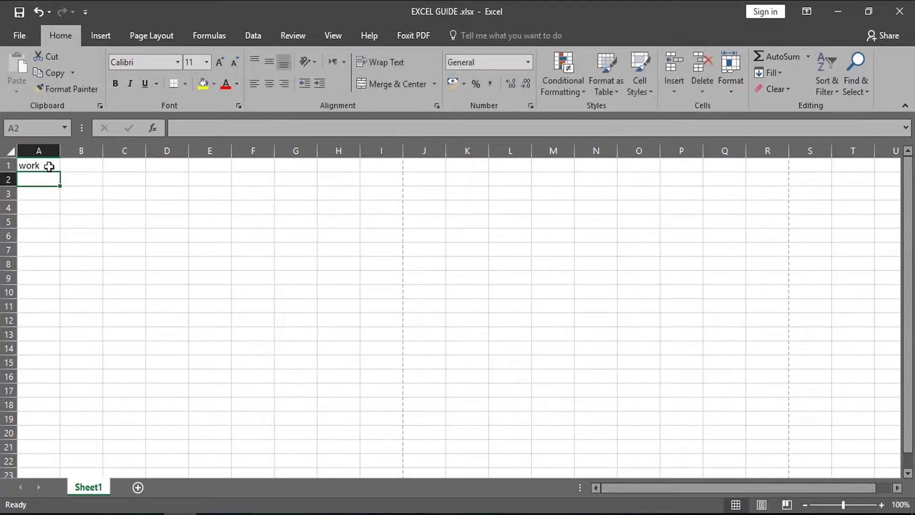
- Set the font of empty cell A2 to Adobe Fan Heiti Std B at size 16
{"action": "left_click", "coordinate": [179, 63]}
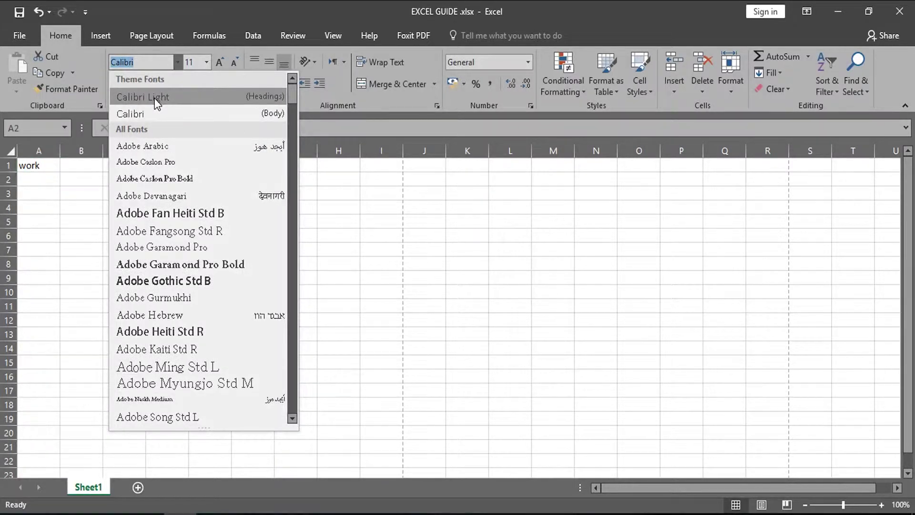
{"action": "left_click", "coordinate": [159, 217]}
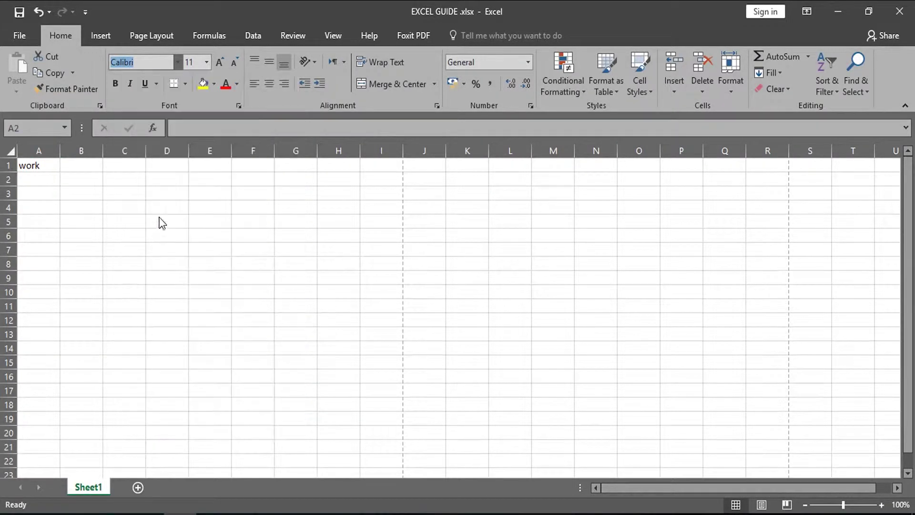
{"action": "left_click", "coordinate": [207, 62]}
{"action": "left_click", "coordinate": [191, 158]}
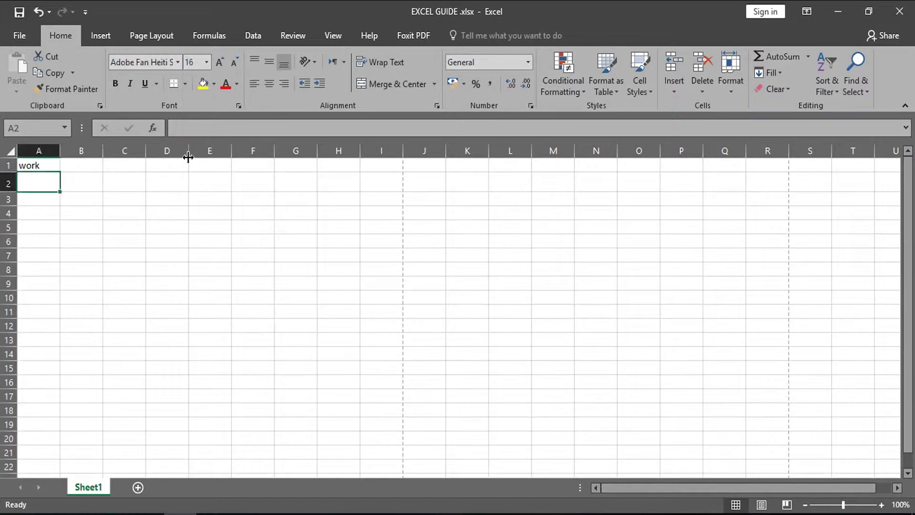
- Format "work" in cell A1 as Adobe Fan Heiti Std B at size 20, and widen column A to fit it
{"action": "left_click", "coordinate": [52, 164]}
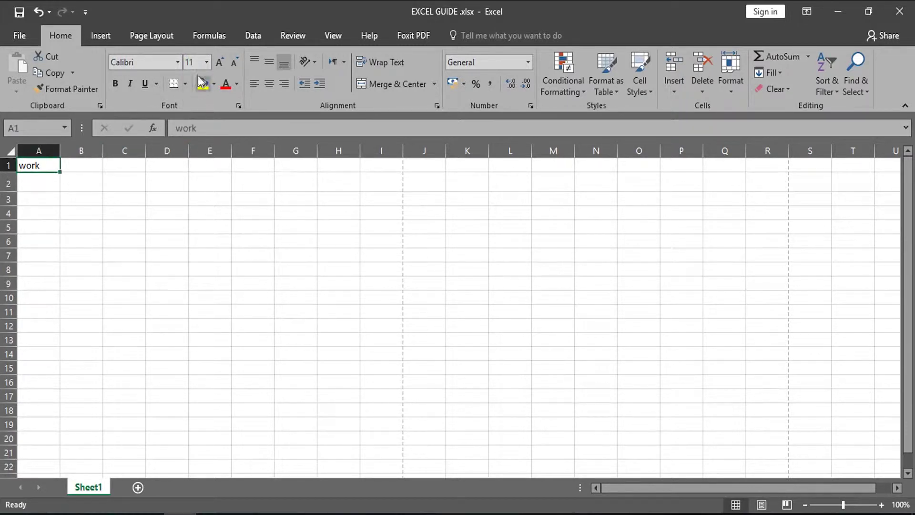
{"action": "left_click", "coordinate": [177, 63]}
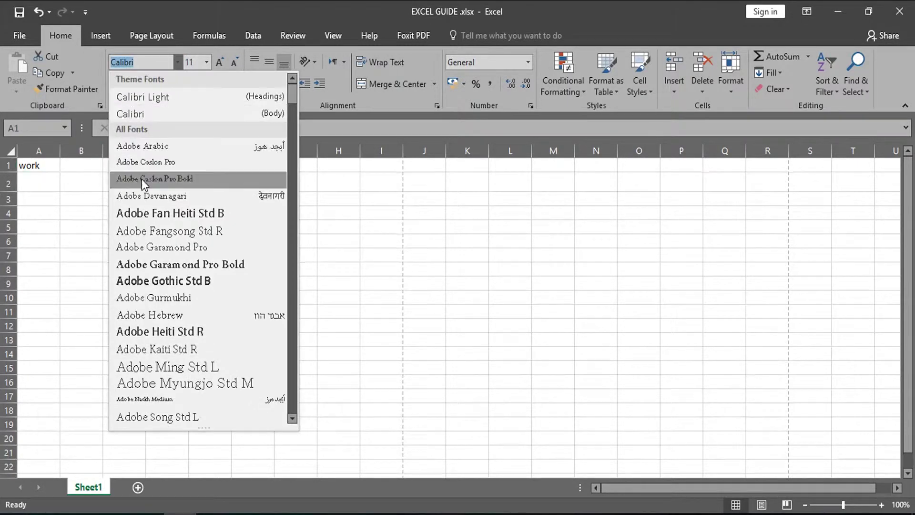
{"action": "left_click", "coordinate": [141, 210]}
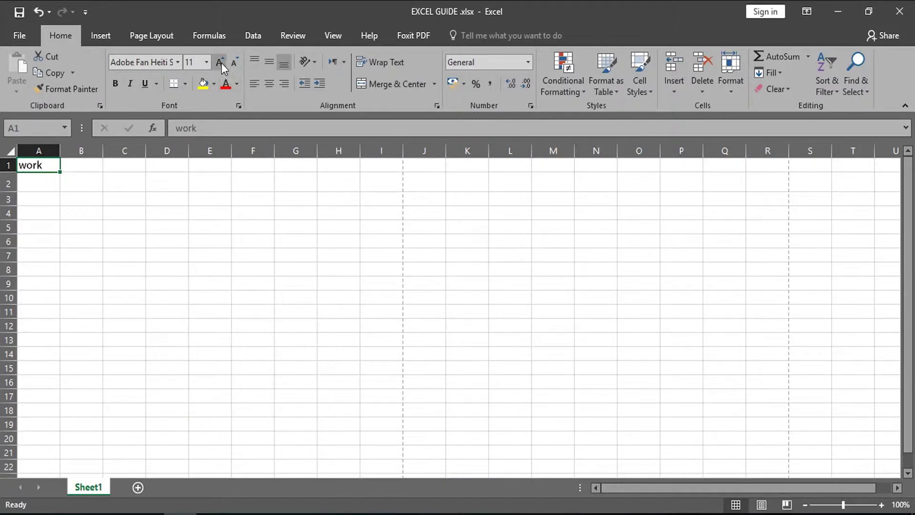
{"action": "left_click", "coordinate": [206, 62]}
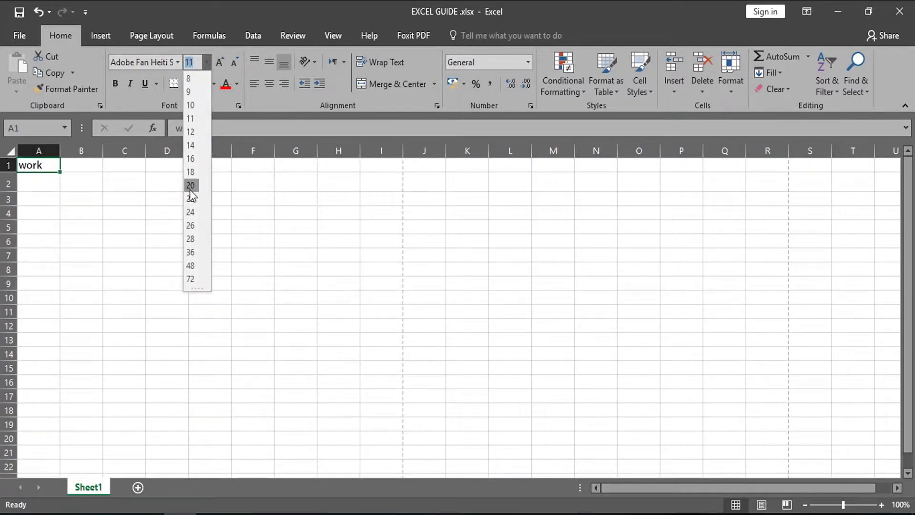
{"action": "left_click", "coordinate": [190, 190]}
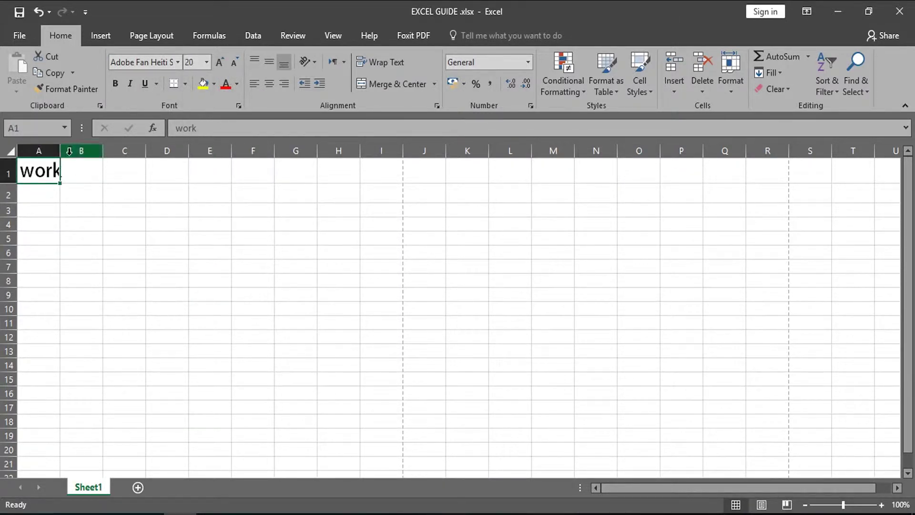
{"action": "left_click_drag", "start_coordinate": [60, 151], "coordinate": [121, 155]}
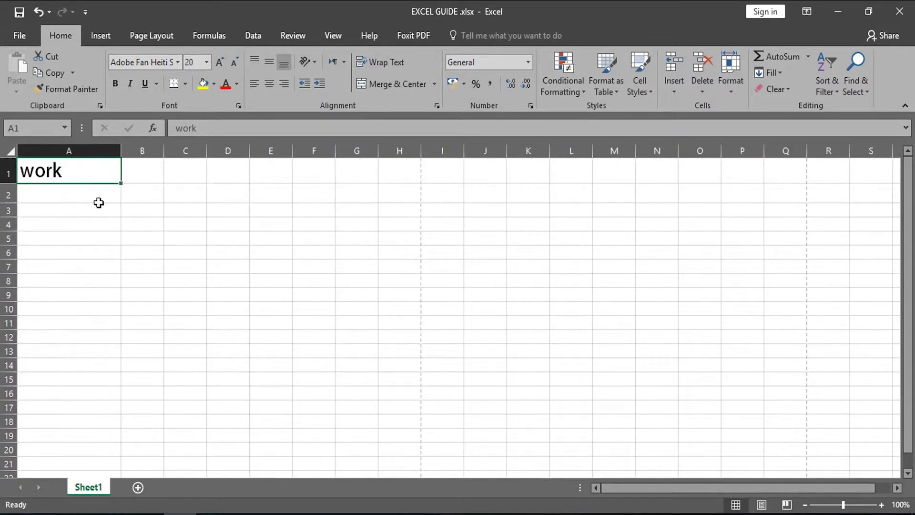
- Enter the sample text "gbjjhjhejh" in cell A2 and "kdskjh" in cell A3
{"action": "left_click", "coordinate": [80, 193]}
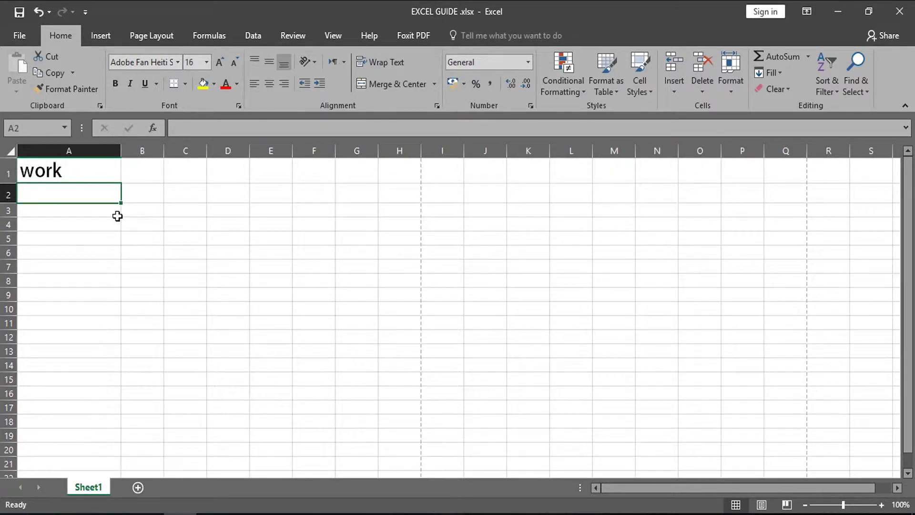
{"action": "type", "text": "gbjjhjhejh"}
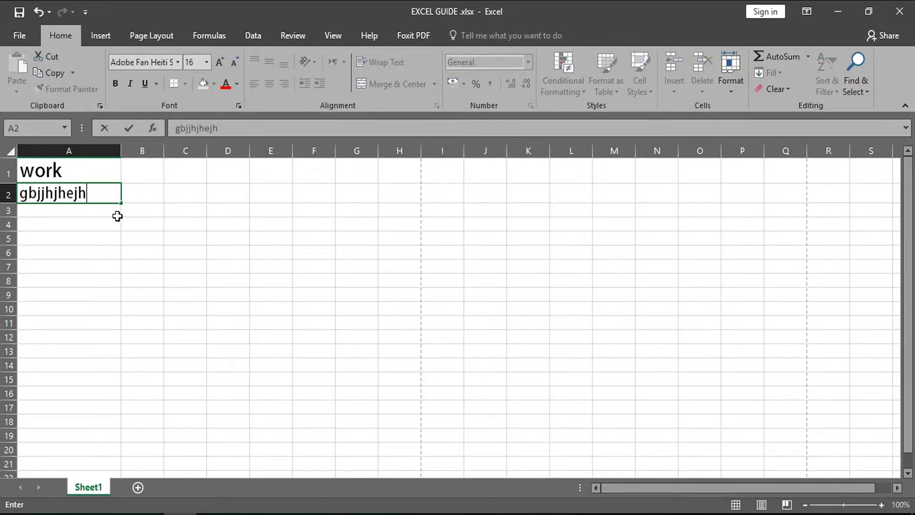
{"action": "key", "text": "Return"}
{"action": "type", "text": "kdskjh"}
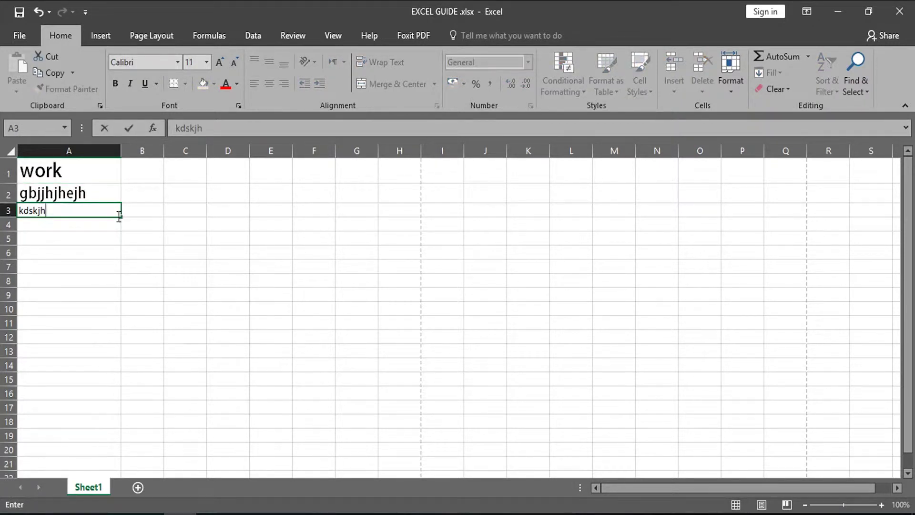
{"action": "key", "text": "Return"}
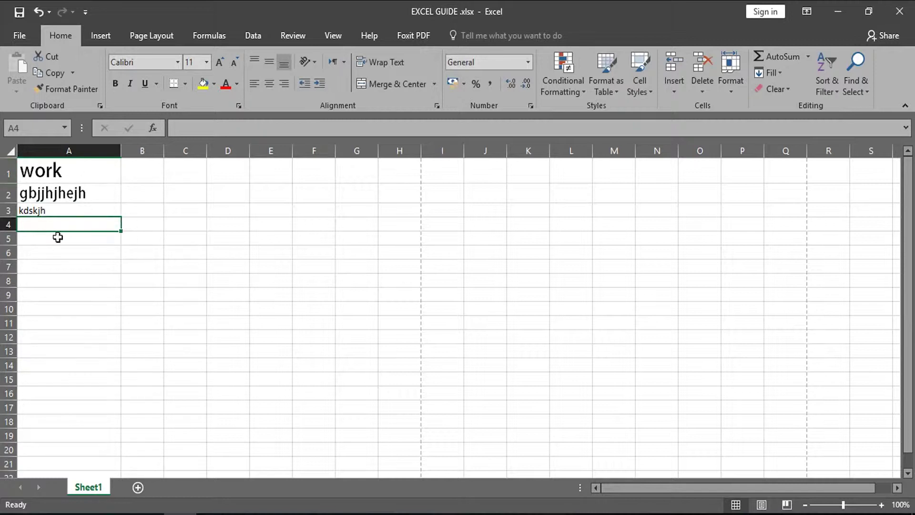
- Copy the formatting of cell A1 onto cells A2:A3 with Format Painter
{"action": "left_click", "coordinate": [82, 172]}
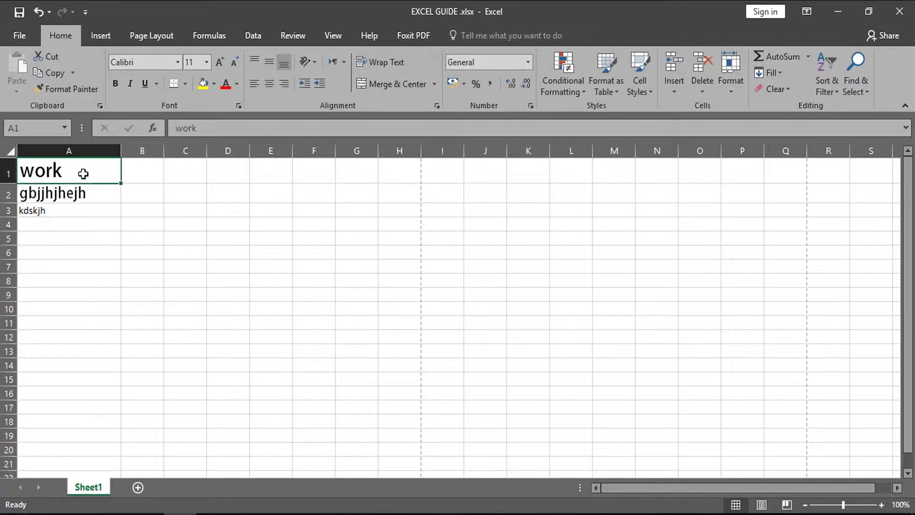
{"action": "left_click", "coordinate": [67, 94]}
{"action": "left_click_drag", "start_coordinate": [78, 194], "coordinate": [75, 214]}
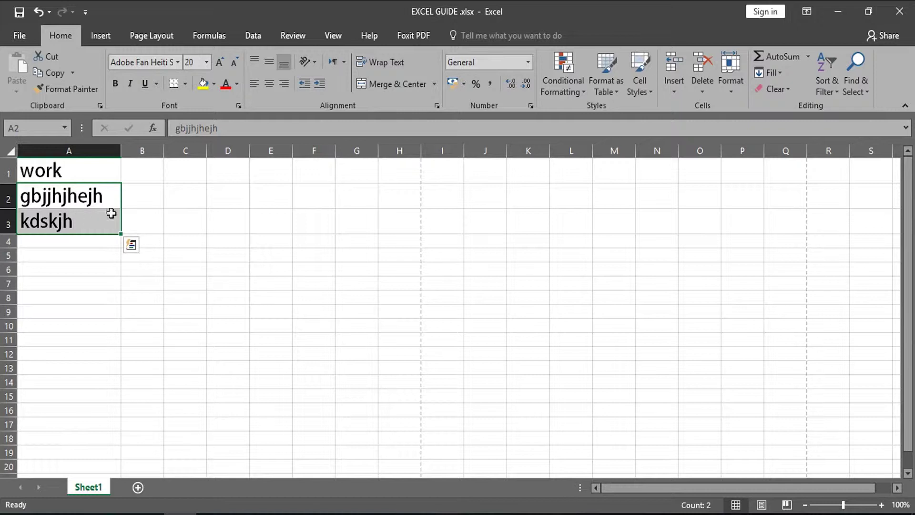
{"action": "left_click", "coordinate": [174, 199]}
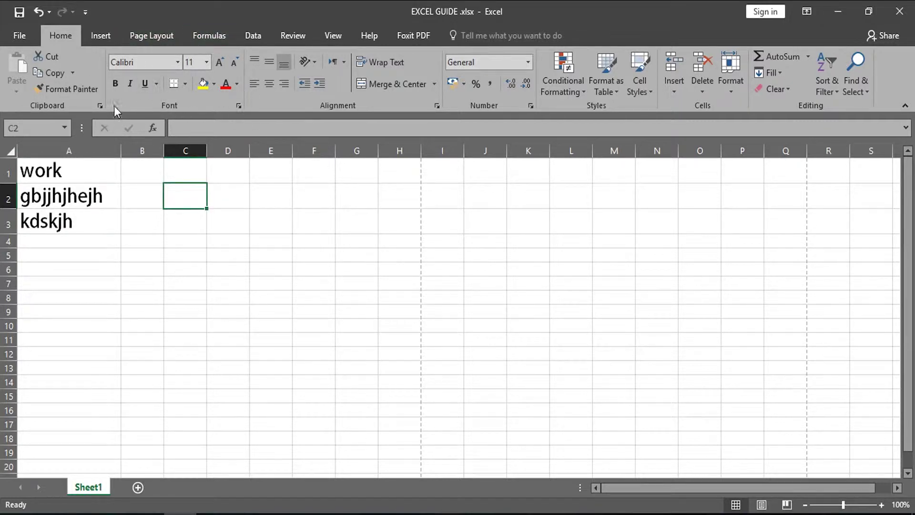
- Browse the font and size choices for empty cell C2, and step its font size up and back down
{"action": "left_click", "coordinate": [177, 62]}
{"action": "left_click", "coordinate": [199, 63]}
{"action": "left_click", "coordinate": [207, 62]}
{"action": "left_click", "coordinate": [207, 62]}
{"action": "left_click", "coordinate": [222, 58]}
{"action": "left_click", "coordinate": [222, 59]}
{"action": "left_click", "coordinate": [222, 58]}
{"action": "left_click", "coordinate": [222, 58]}
{"action": "left_click", "coordinate": [233, 61]}
{"action": "left_click", "coordinate": [234, 61]}
{"action": "left_click", "coordinate": [234, 61]}
{"action": "left_click", "coordinate": [234, 61]}
{"action": "left_click", "coordinate": [118, 84]}
{"action": "left_click", "coordinate": [156, 85]}
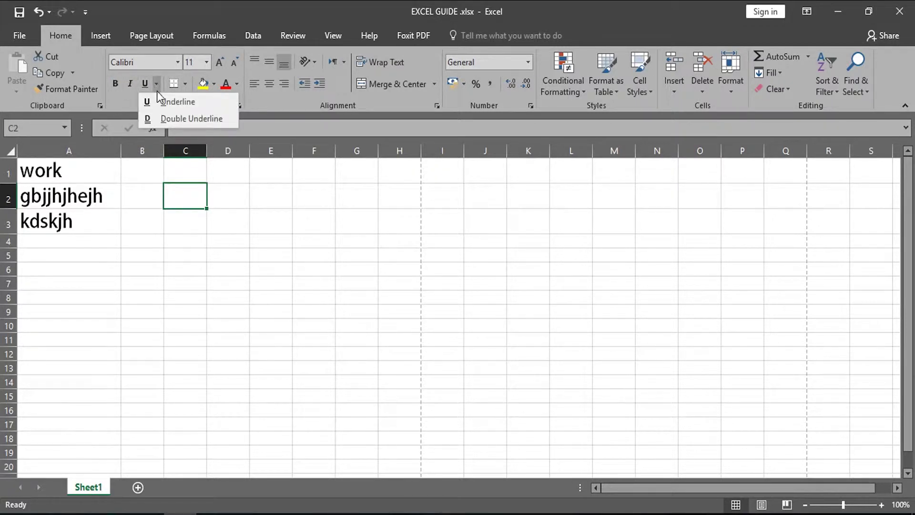
{"action": "left_click", "coordinate": [159, 101]}
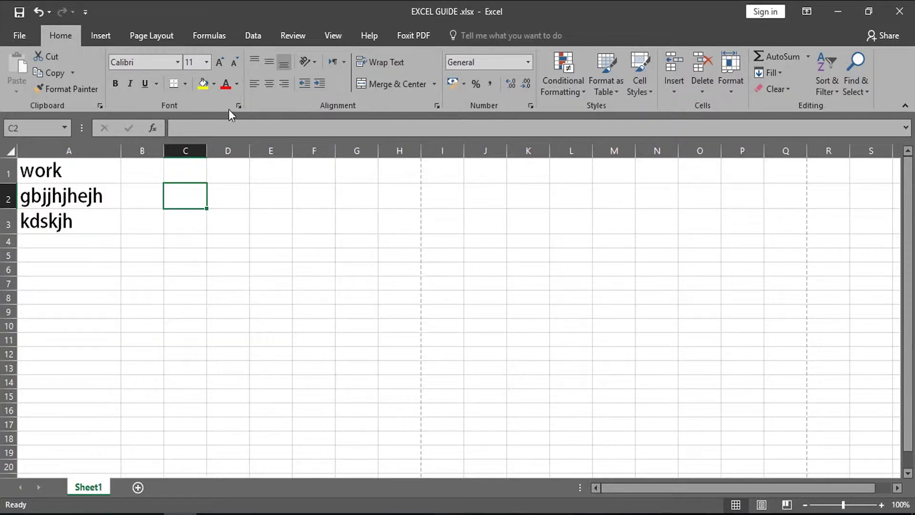
- Try a yellow fill and an orange fill on cell A1
{"action": "left_click", "coordinate": [216, 89]}
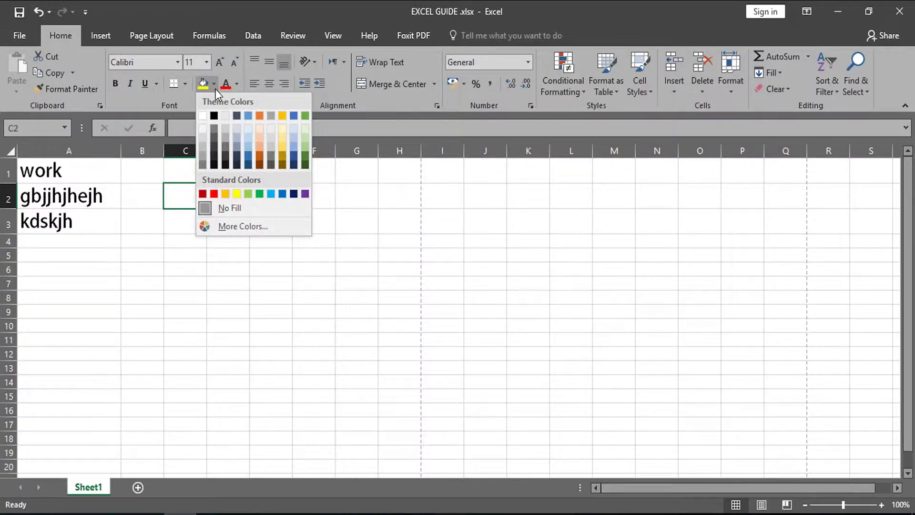
{"action": "left_click", "coordinate": [82, 169]}
{"action": "left_click", "coordinate": [104, 178]}
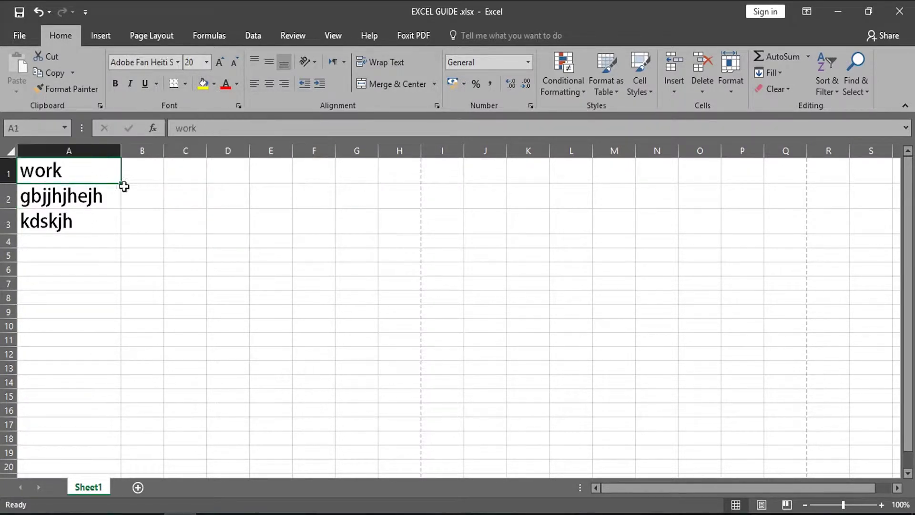
{"action": "left_click", "coordinate": [202, 84]}
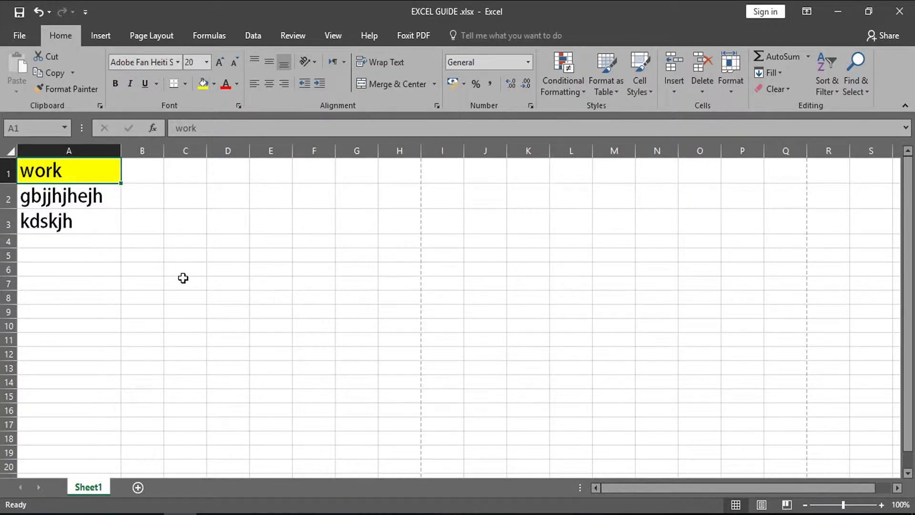
{"action": "left_click", "coordinate": [214, 84]}
{"action": "left_click", "coordinate": [227, 193]}
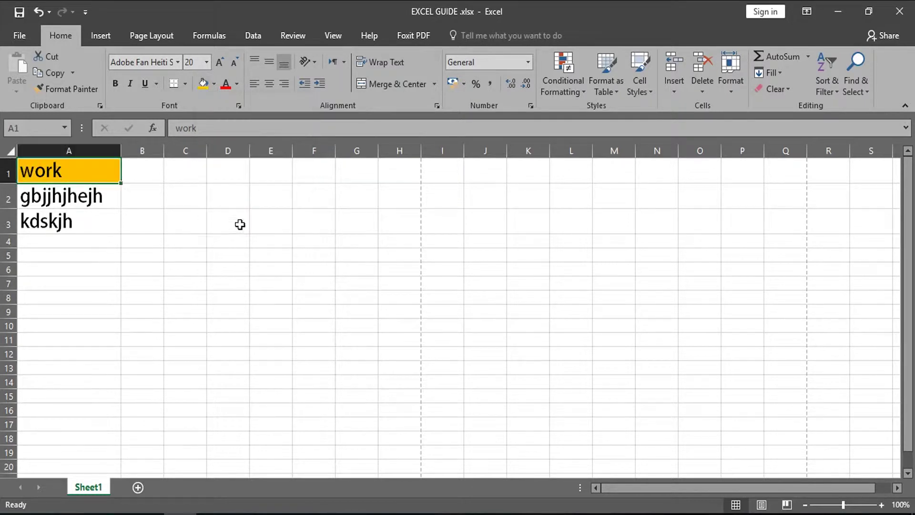
- Fill cell A1 with the standard light blue and colour its text light gold
{"action": "left_click", "coordinate": [214, 84]}
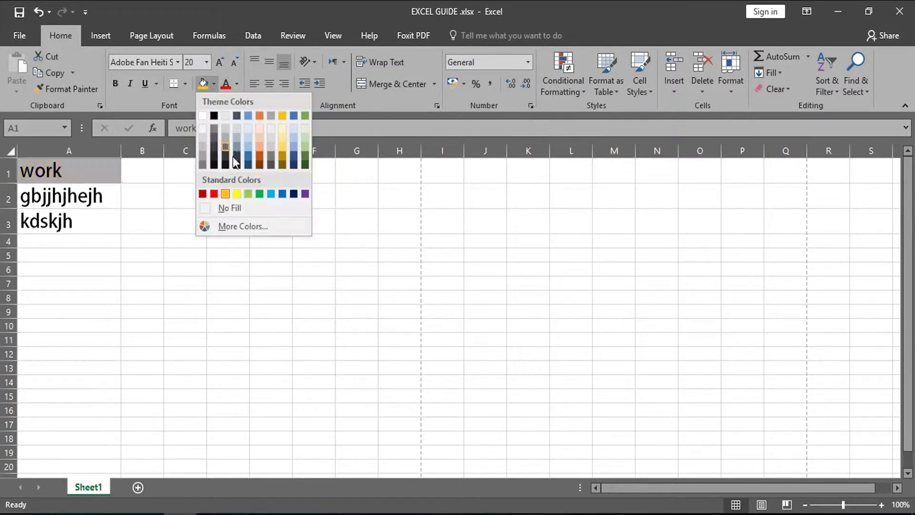
{"action": "left_click", "coordinate": [269, 193]}
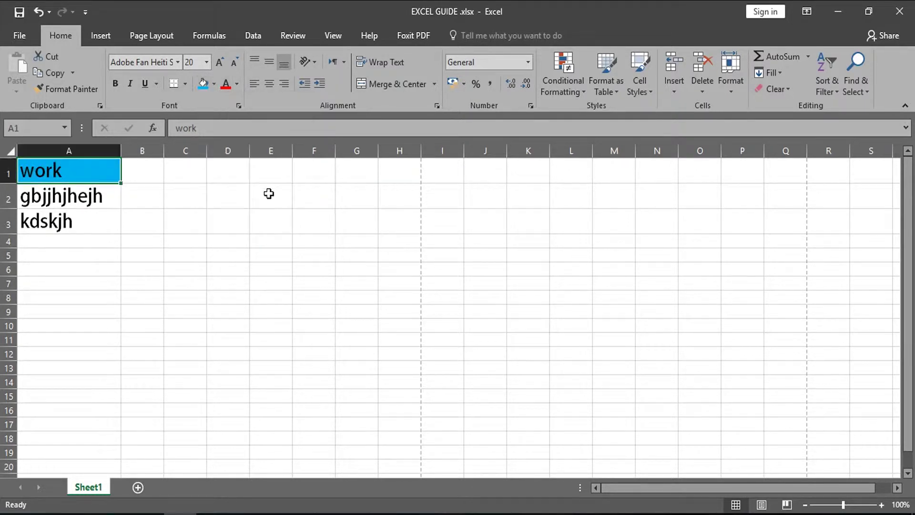
{"action": "left_click", "coordinate": [238, 85]}
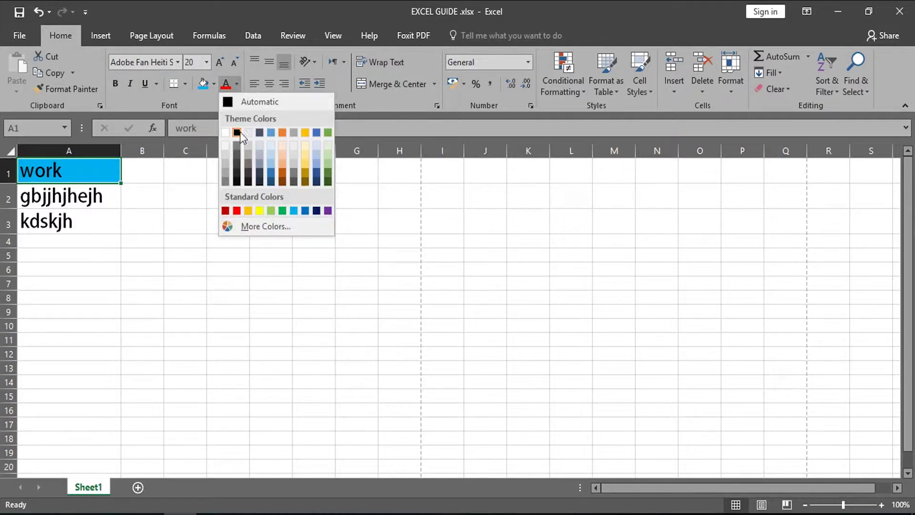
{"action": "left_click", "coordinate": [301, 165]}
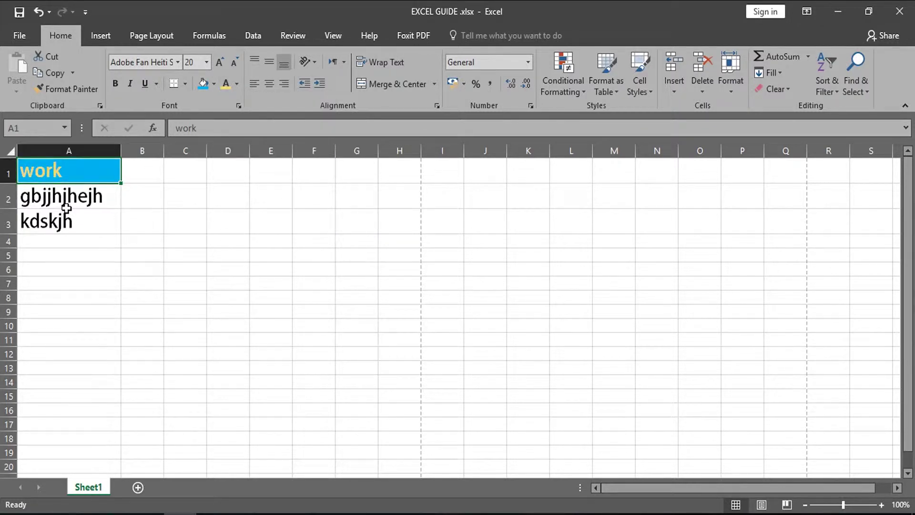
- Apply All Borders to the range A1:H10
{"action": "left_click", "coordinate": [186, 85]}
{"action": "left_click", "coordinate": [186, 84]}
{"action": "left_click_drag", "start_coordinate": [68, 173], "coordinate": [400, 327]}
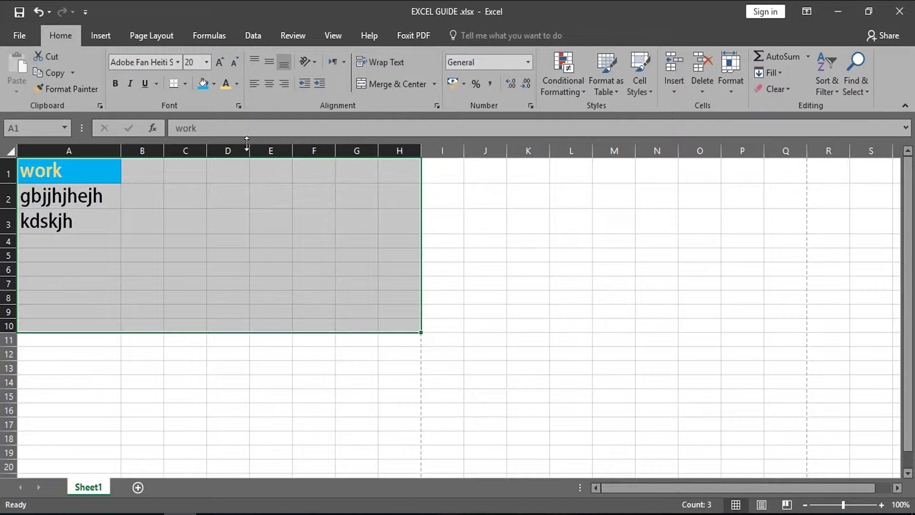
{"action": "left_click", "coordinate": [185, 84]}
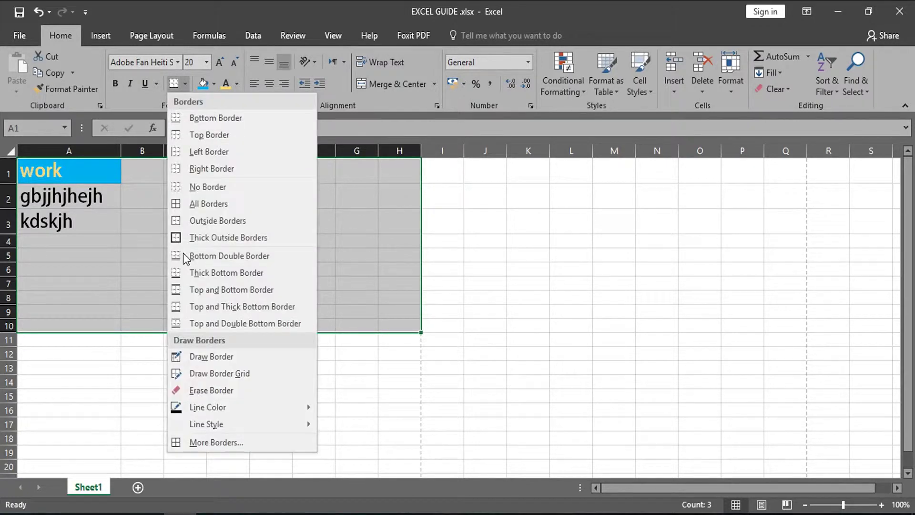
{"action": "left_click", "coordinate": [230, 204]}
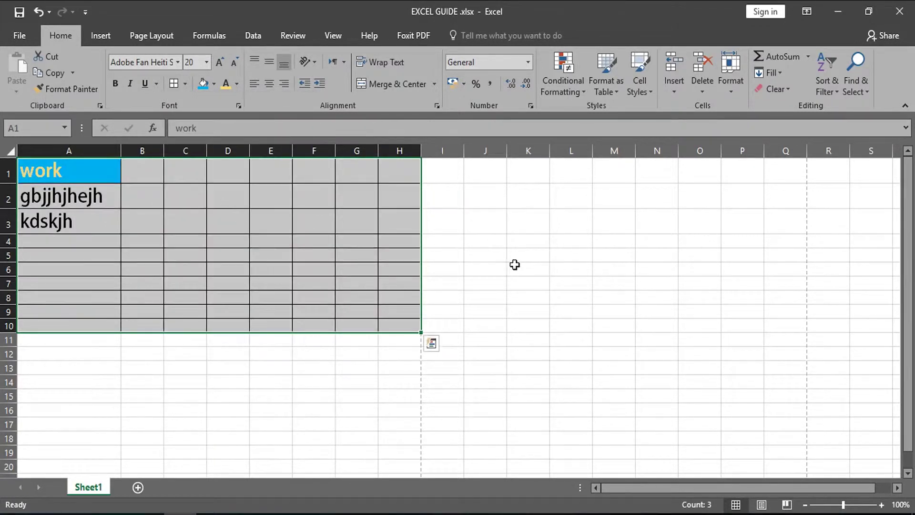
{"action": "left_click", "coordinate": [484, 266]}
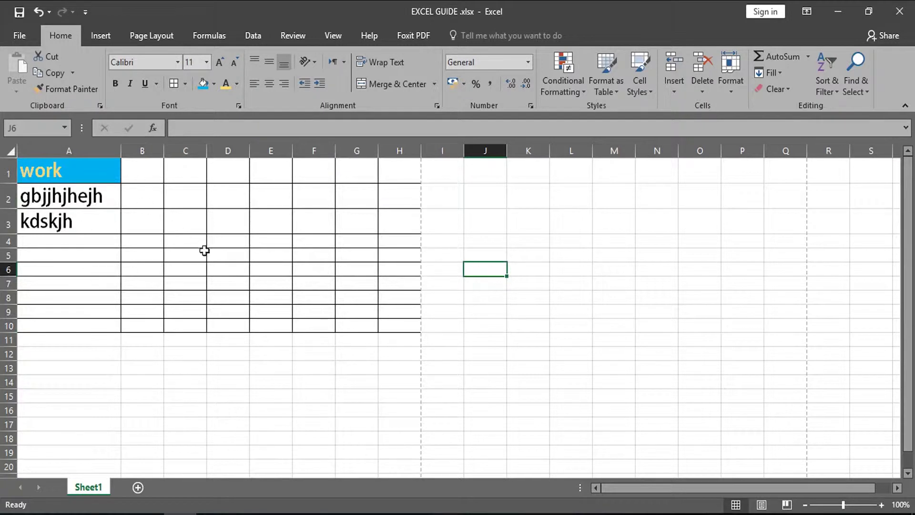
- Add Thick Outside Borders around the range A1:H10
{"action": "left_click_drag", "start_coordinate": [89, 166], "coordinate": [392, 320]}
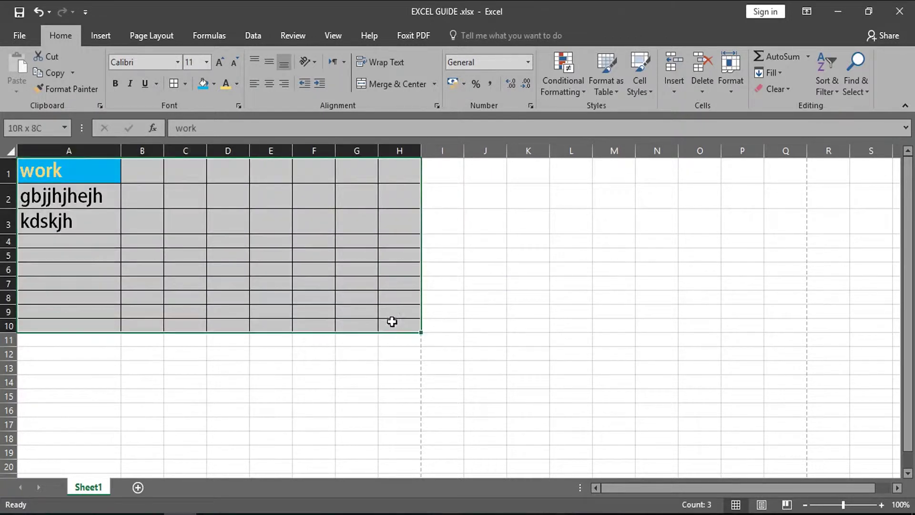
{"action": "left_click", "coordinate": [185, 85]}
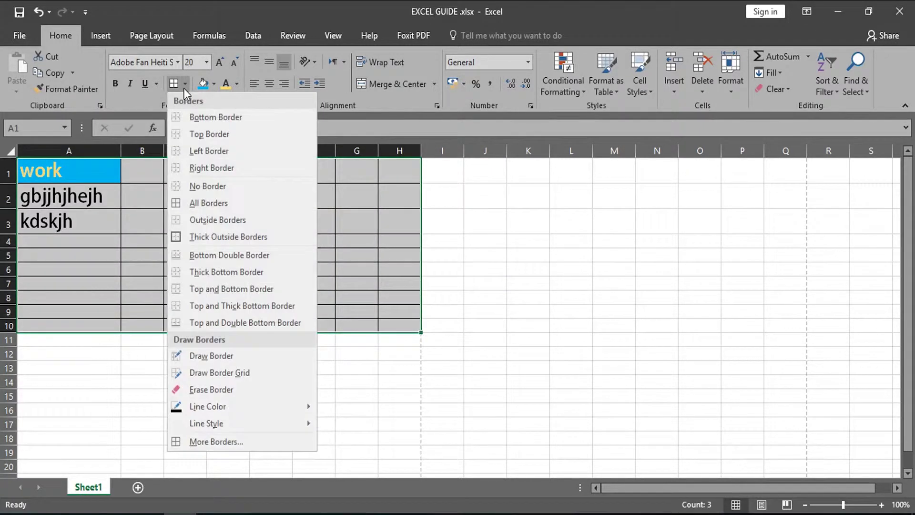
{"action": "left_click", "coordinate": [207, 236]}
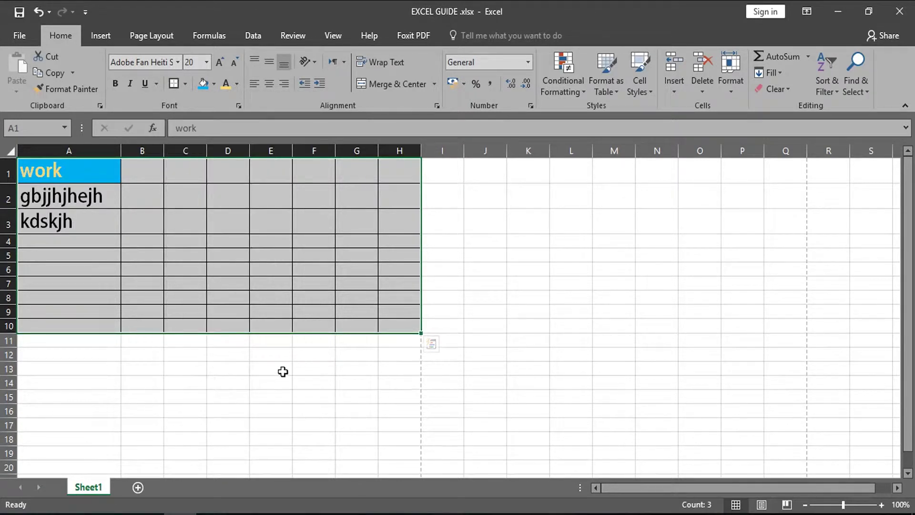
{"action": "left_click", "coordinate": [283, 370]}
- Apply the same thick outside border around rows 1 to 4 of the table, range A1:H4
{"action": "left_click_drag", "start_coordinate": [76, 171], "coordinate": [405, 241]}
{"action": "left_click", "coordinate": [170, 84]}
{"action": "left_click", "coordinate": [243, 299]}
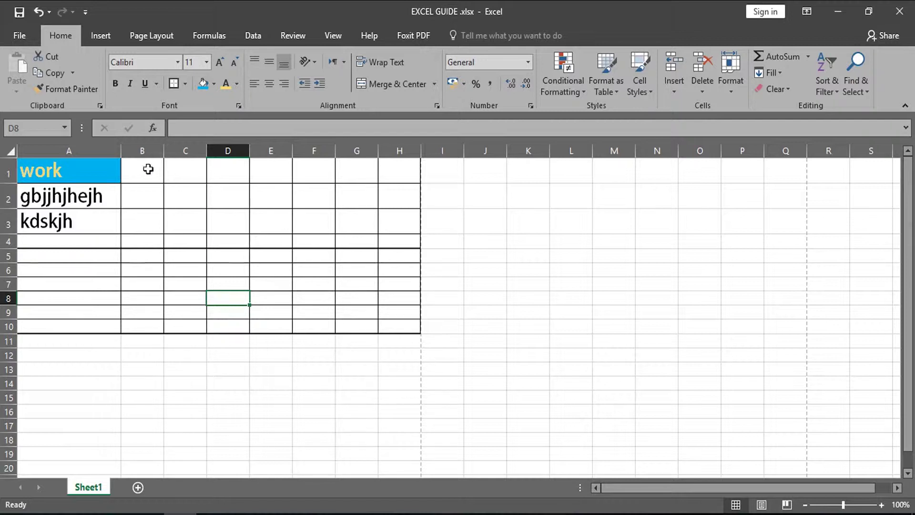
{"action": "left_click", "coordinate": [185, 84]}
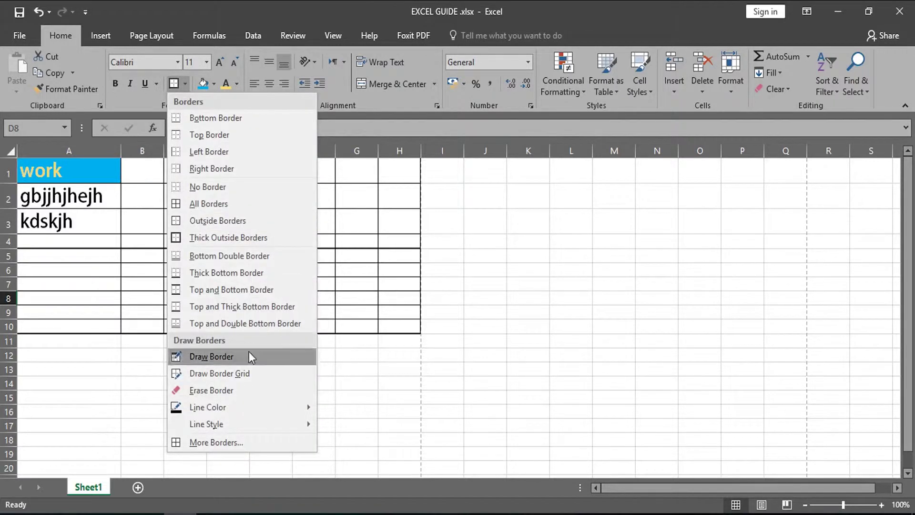
{"action": "mouse_move", "coordinate": [273, 412]}
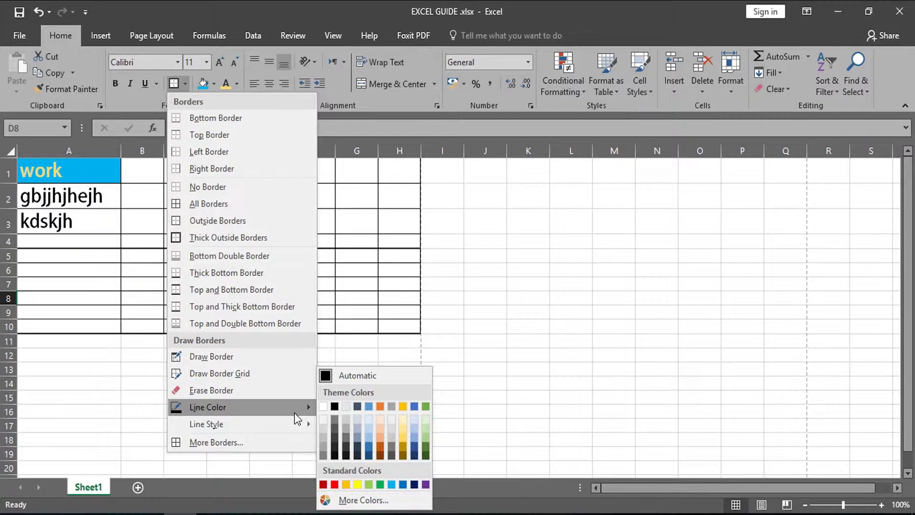
{"action": "left_click", "coordinate": [368, 268]}
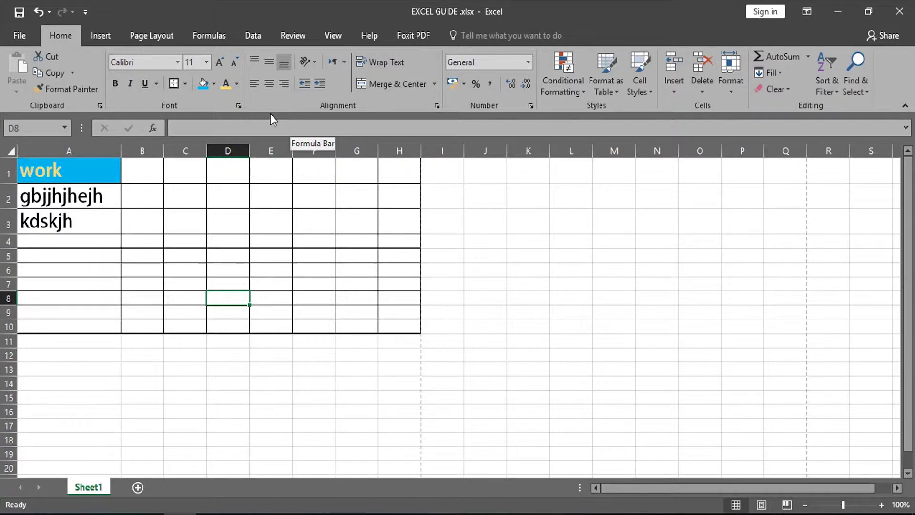
- Centre "work" horizontally in cell A1 and align it to the top of the cell
{"action": "left_click", "coordinate": [66, 170]}
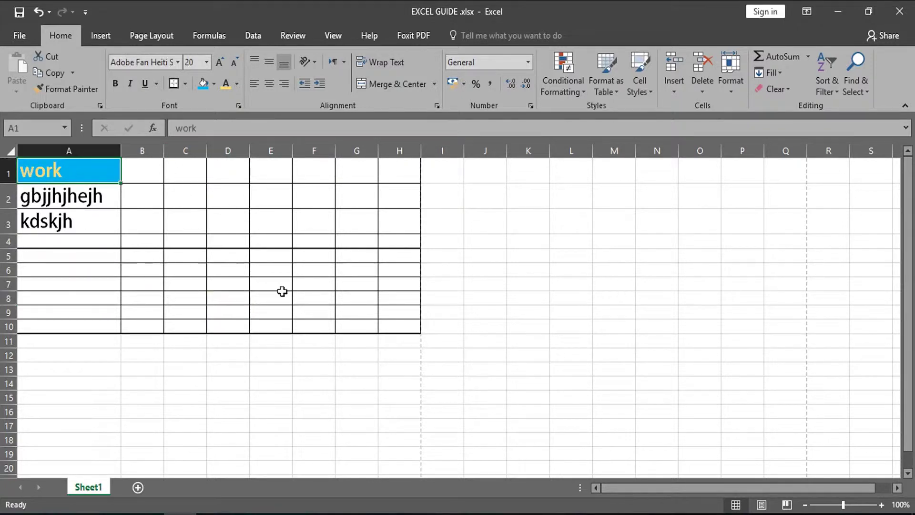
{"action": "left_click", "coordinate": [268, 87]}
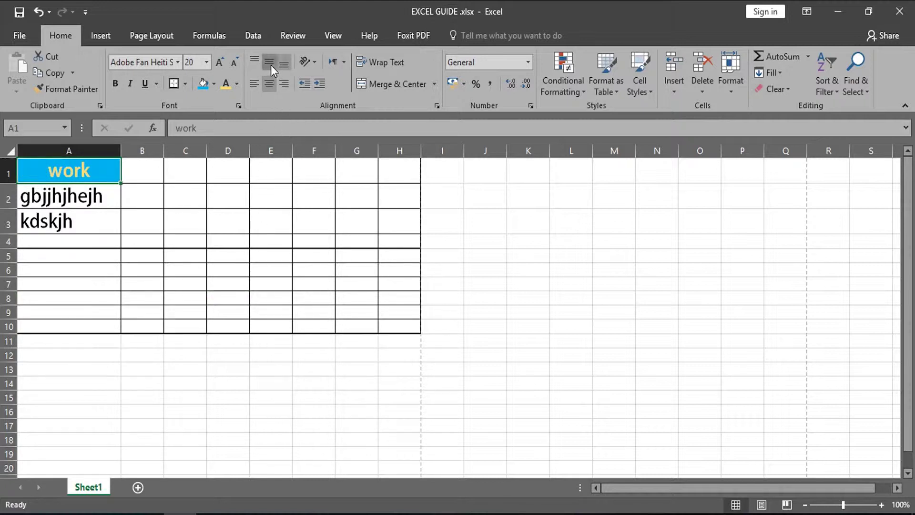
{"action": "left_click", "coordinate": [256, 62]}
{"action": "left_click", "coordinate": [257, 65]}
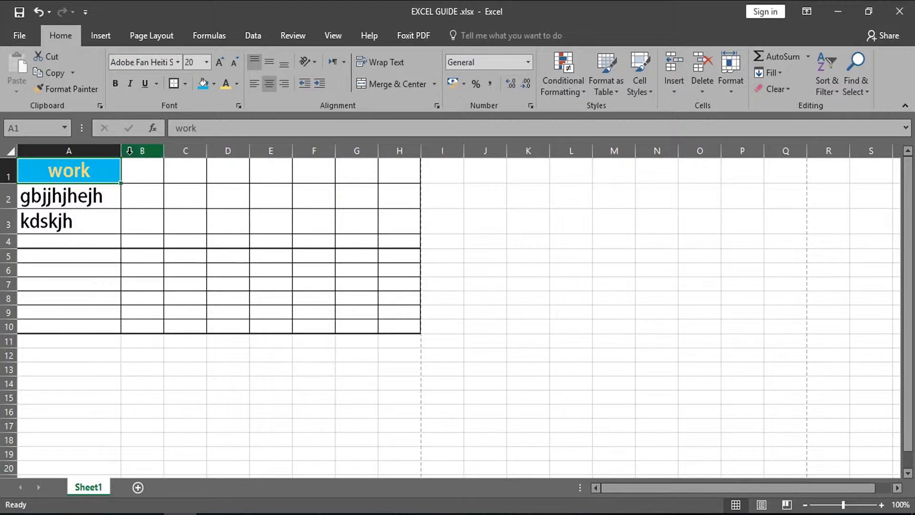
- Widen column A to about two and a half times its width and make row 1 about five times taller
{"action": "left_click_drag", "start_coordinate": [121, 150], "coordinate": [271, 154]}
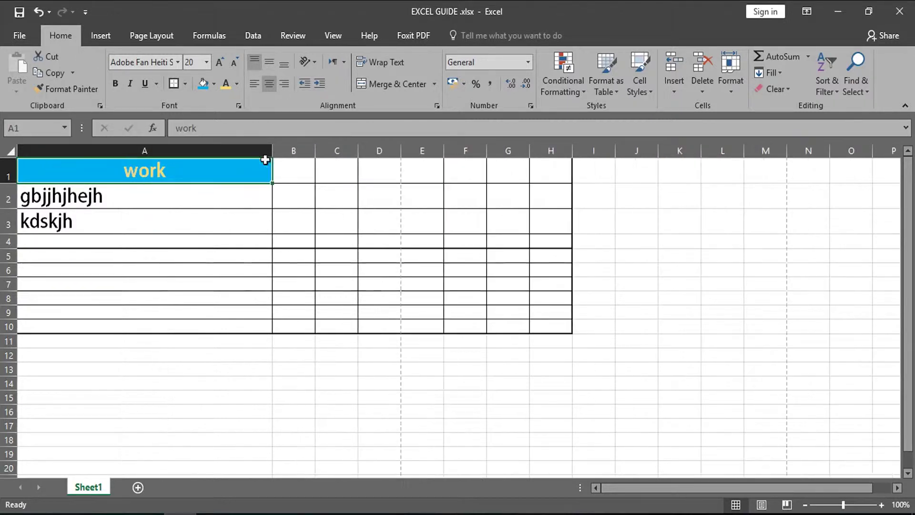
{"action": "left_click", "coordinate": [2, 179]}
{"action": "left_click_drag", "start_coordinate": [9, 183], "coordinate": [9, 288]}
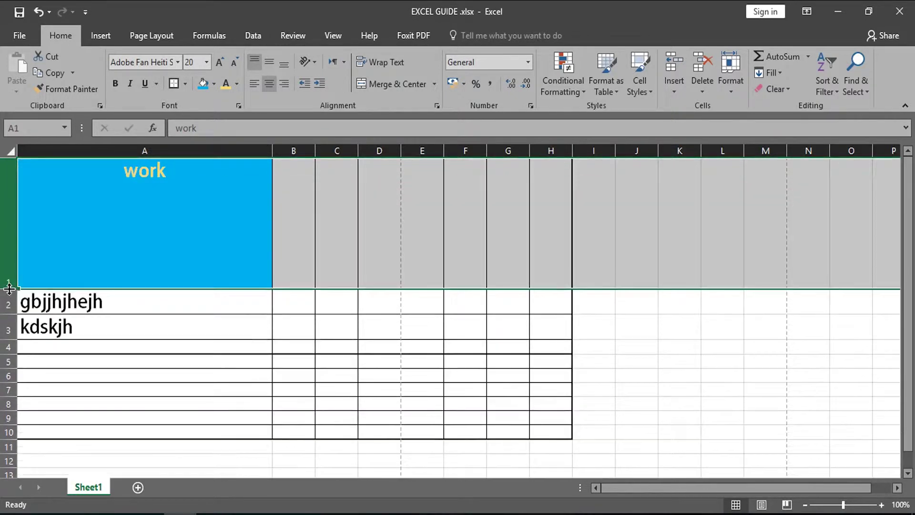
- Try bottom and top alignment on cell A1, and finish with middle alignment
{"action": "left_click", "coordinate": [167, 199]}
{"action": "left_click", "coordinate": [284, 62]}
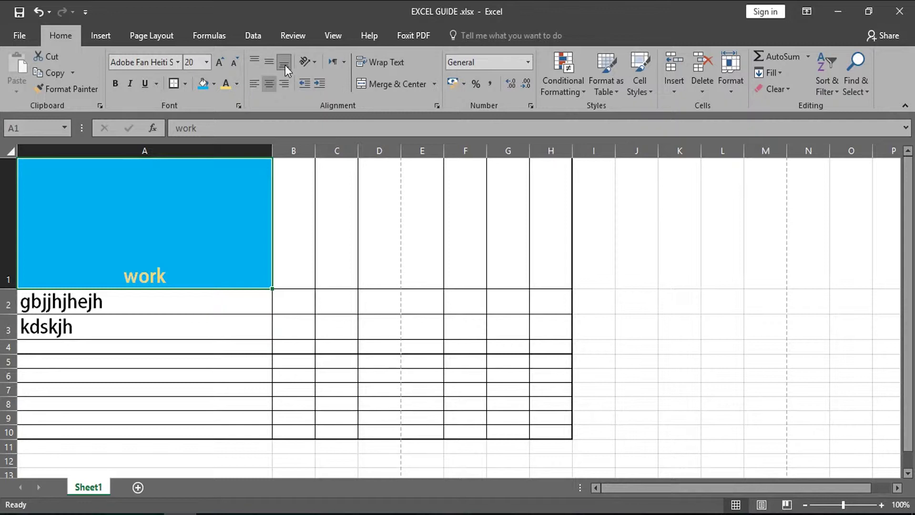
{"action": "left_click", "coordinate": [254, 59]}
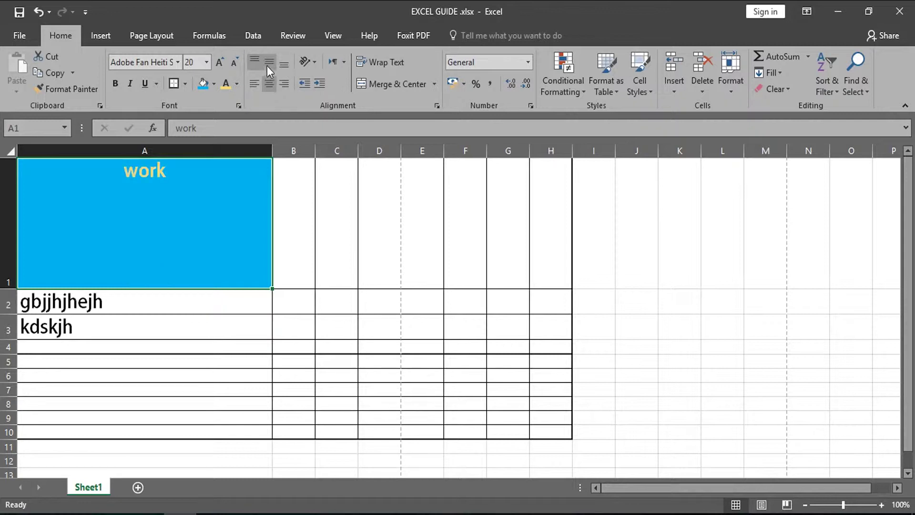
{"action": "left_click", "coordinate": [269, 63]}
- Try left and right alignment on cell A1, and finish with its text centred horizontally
{"action": "left_click", "coordinate": [255, 86]}
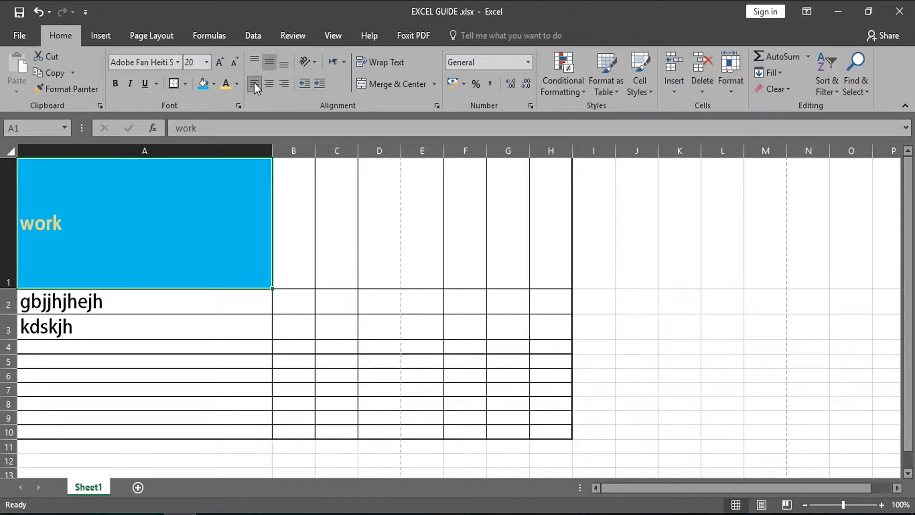
{"action": "left_click", "coordinate": [281, 81]}
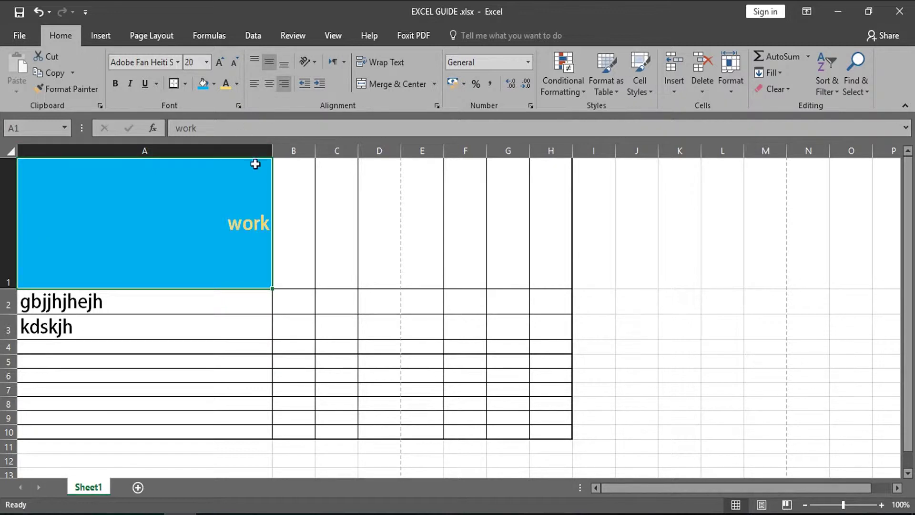
{"action": "left_click", "coordinate": [269, 84]}
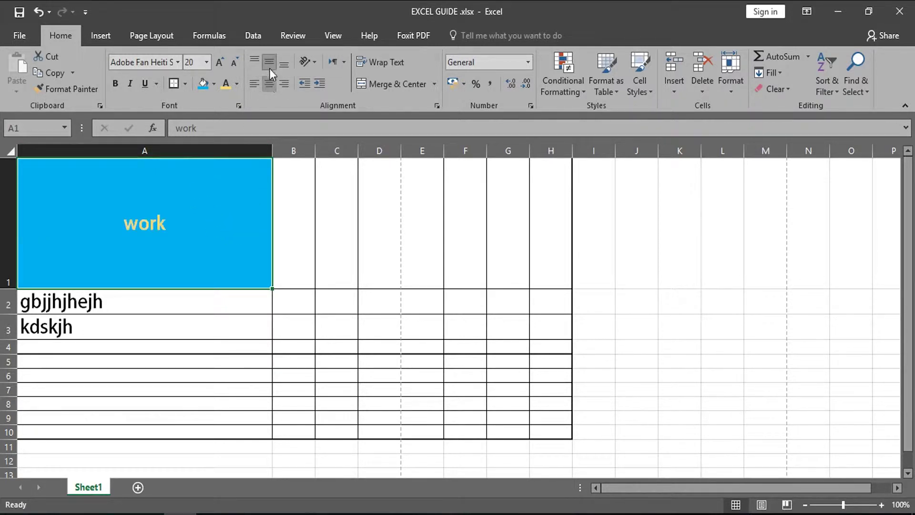
- Try the Vertical Text orientation on cell A1, and finish with Rotate Text Down
{"action": "left_click", "coordinate": [316, 63]}
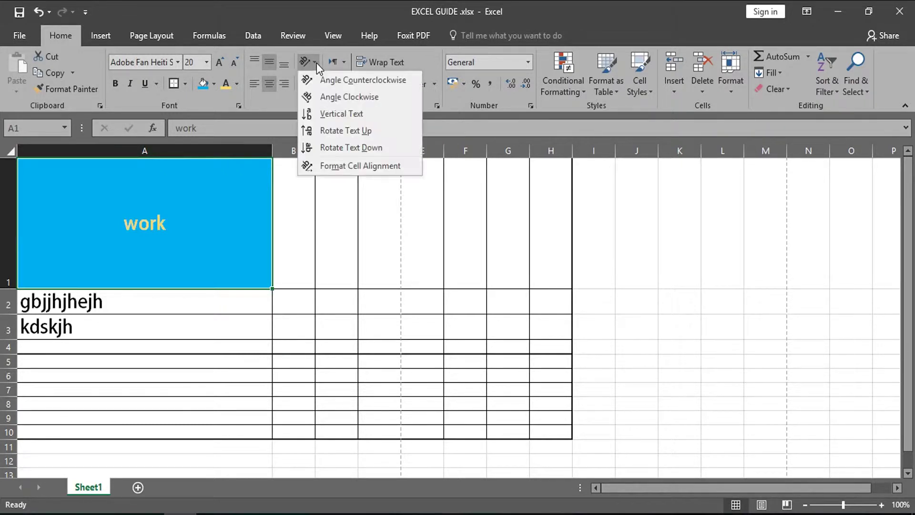
{"action": "left_click", "coordinate": [317, 120]}
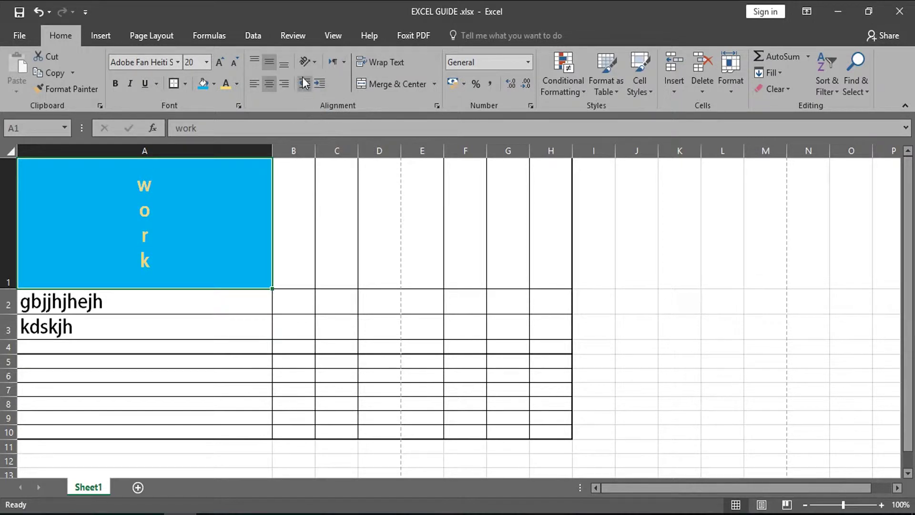
{"action": "left_click", "coordinate": [312, 62]}
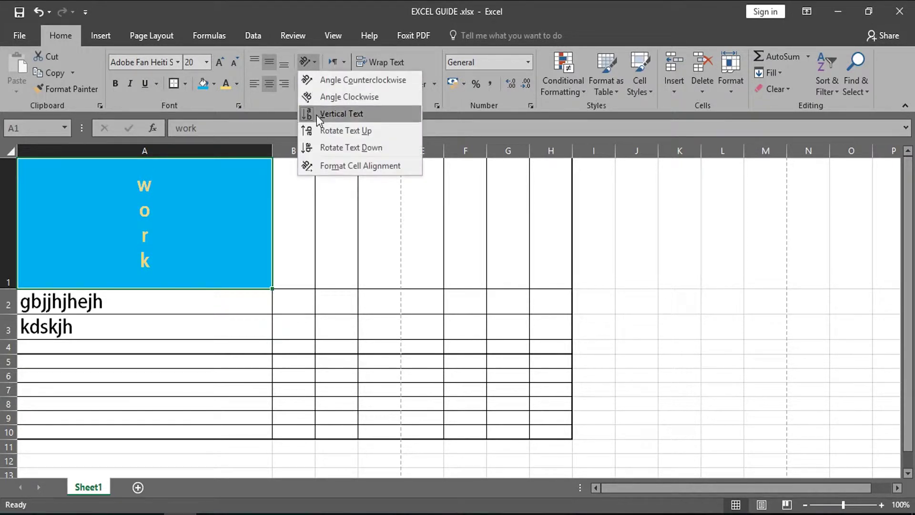
{"action": "left_click", "coordinate": [319, 147]}
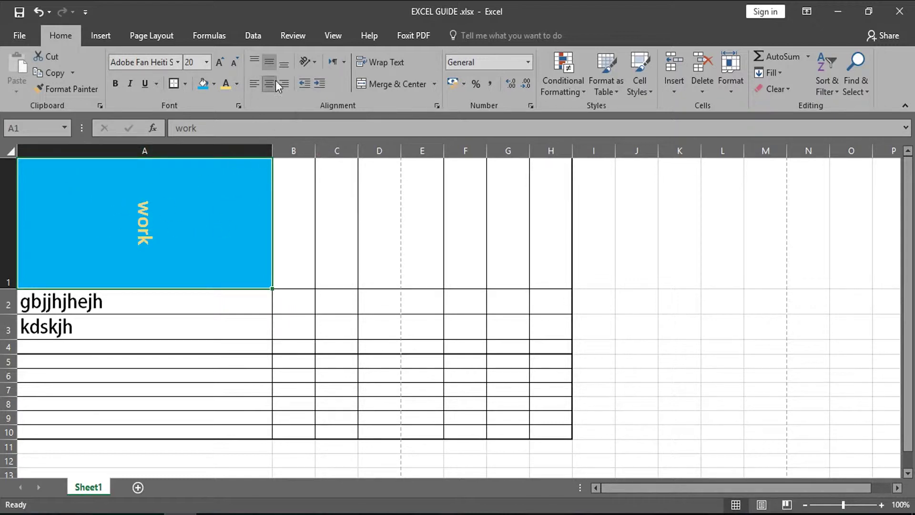
- Try angling the text in cell A1 to -45 degrees through the Format Cells alignment settings
{"action": "left_click", "coordinate": [316, 61]}
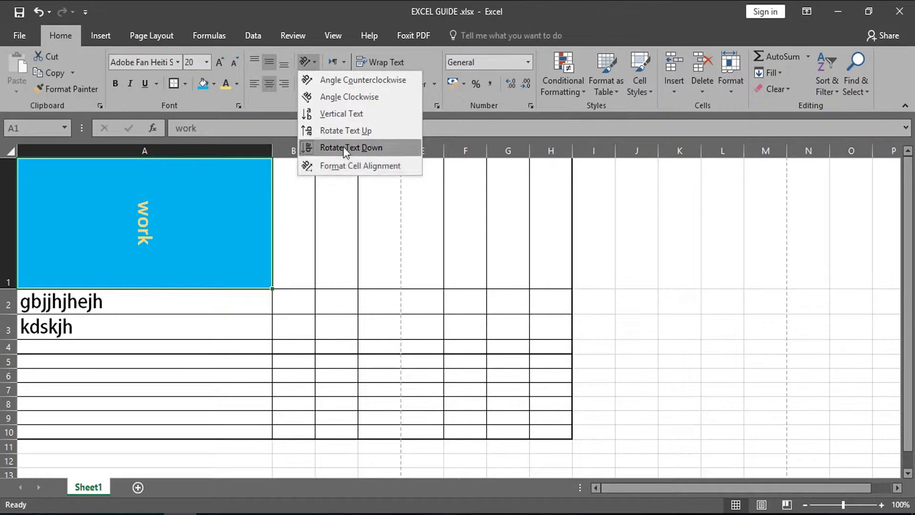
{"action": "left_click", "coordinate": [330, 165]}
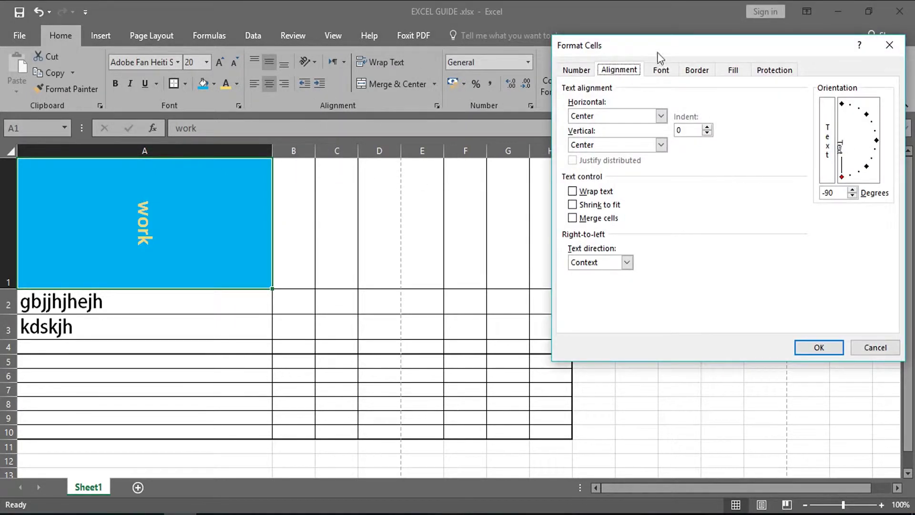
{"action": "left_click_drag", "start_coordinate": [688, 53], "coordinate": [578, 39]}
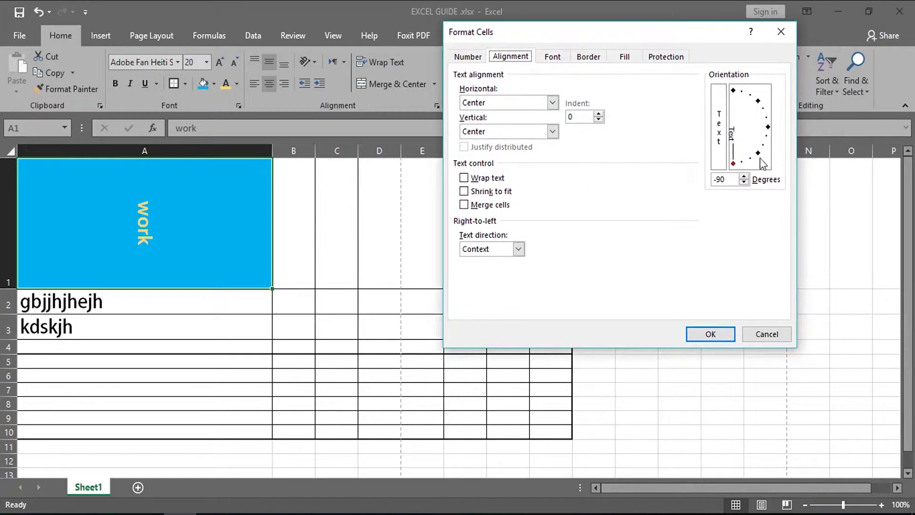
{"action": "left_click_drag", "start_coordinate": [735, 168], "coordinate": [759, 156]}
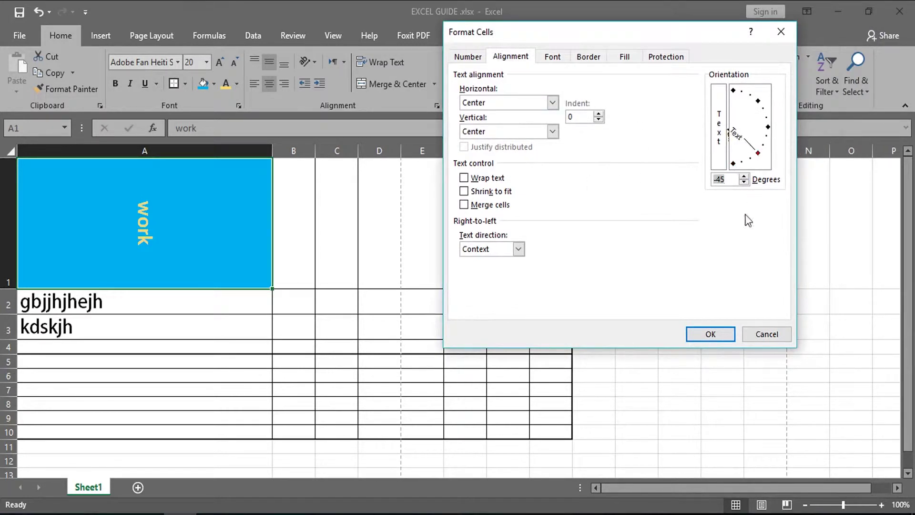
{"action": "left_click", "coordinate": [711, 334]}
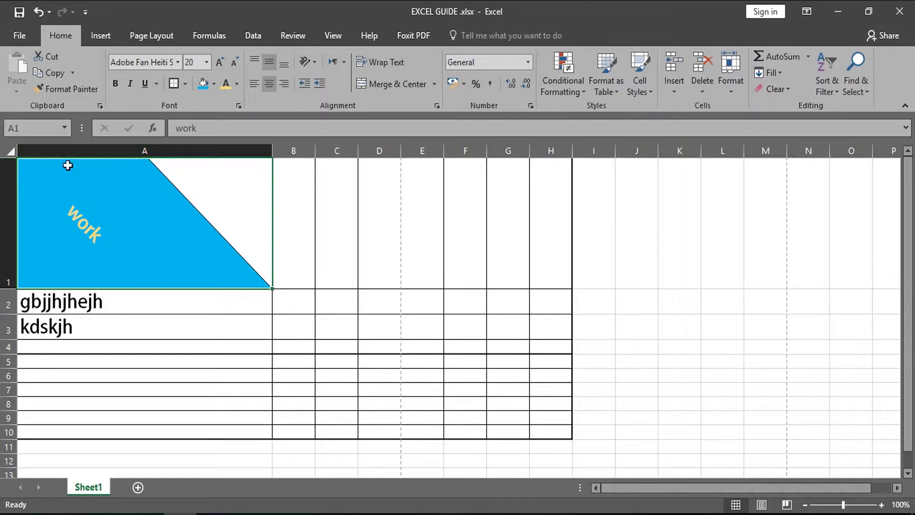
- Undo the recent orientation changes on cell A1 back to horizontal text
{"action": "left_click", "coordinate": [37, 13]}
{"action": "left_click", "coordinate": [37, 13]}
{"action": "left_click", "coordinate": [37, 12]}
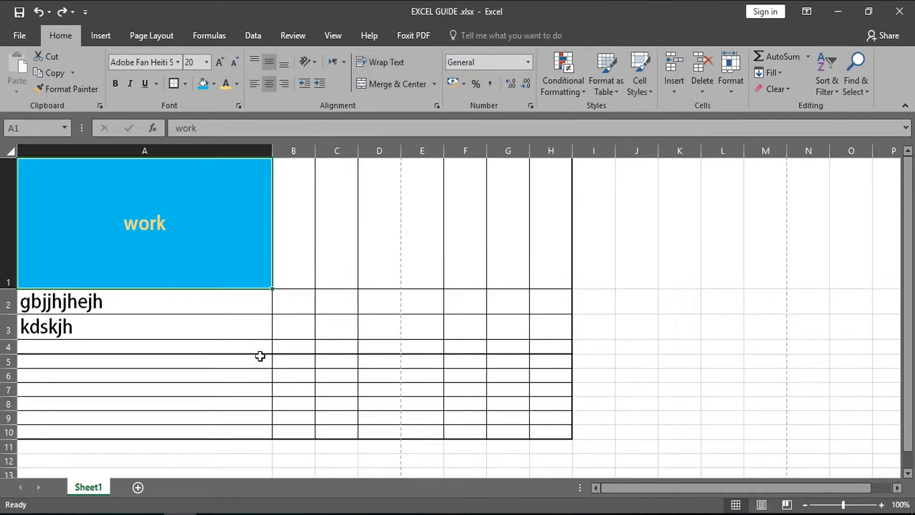
- Merge and center cells A1 through D1
{"action": "left_click", "coordinate": [171, 306]}
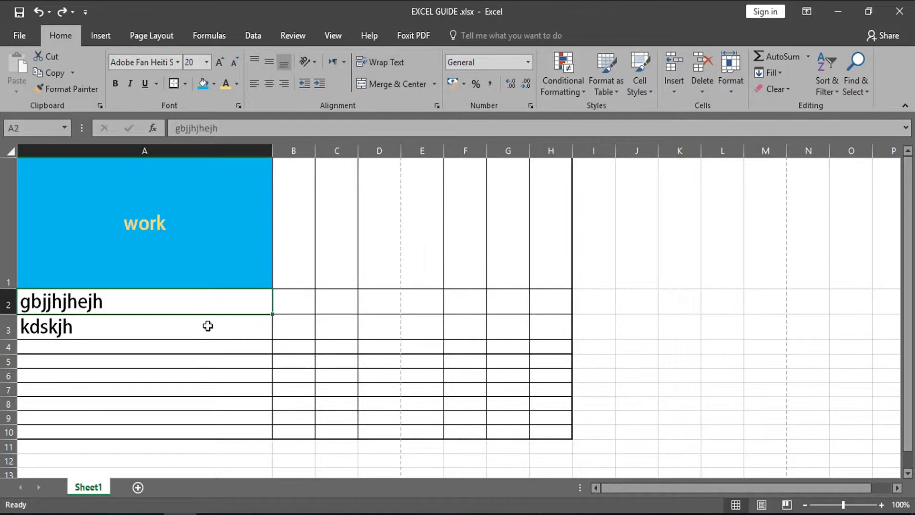
{"action": "left_click", "coordinate": [312, 308]}
{"action": "left_click", "coordinate": [335, 310]}
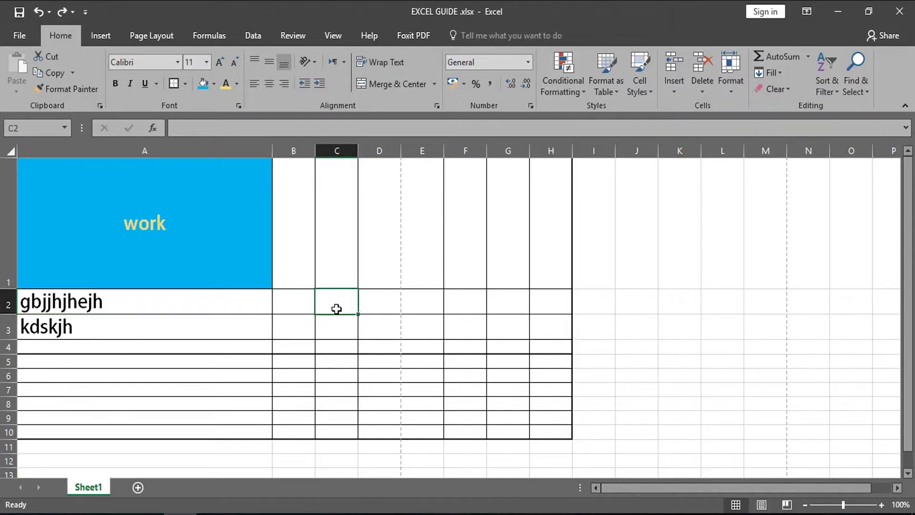
{"action": "left_click", "coordinate": [370, 311]}
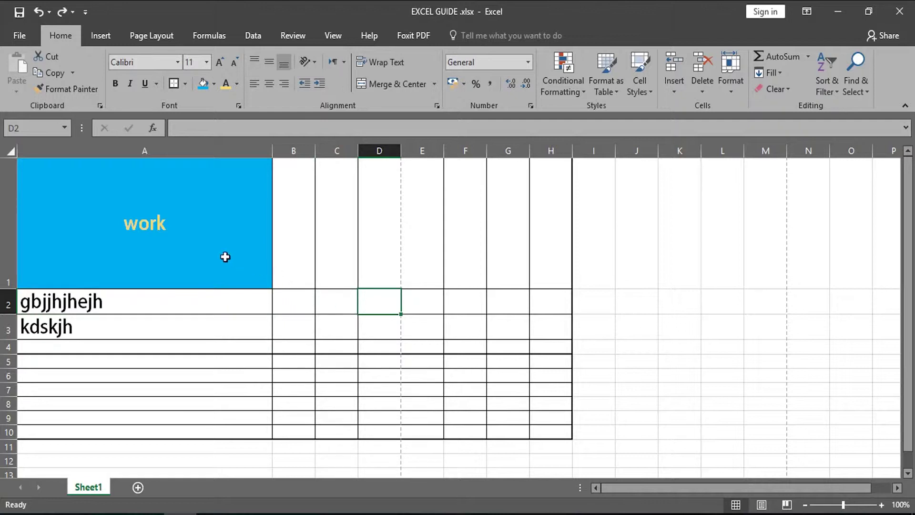
{"action": "left_click_drag", "start_coordinate": [189, 254], "coordinate": [395, 265]}
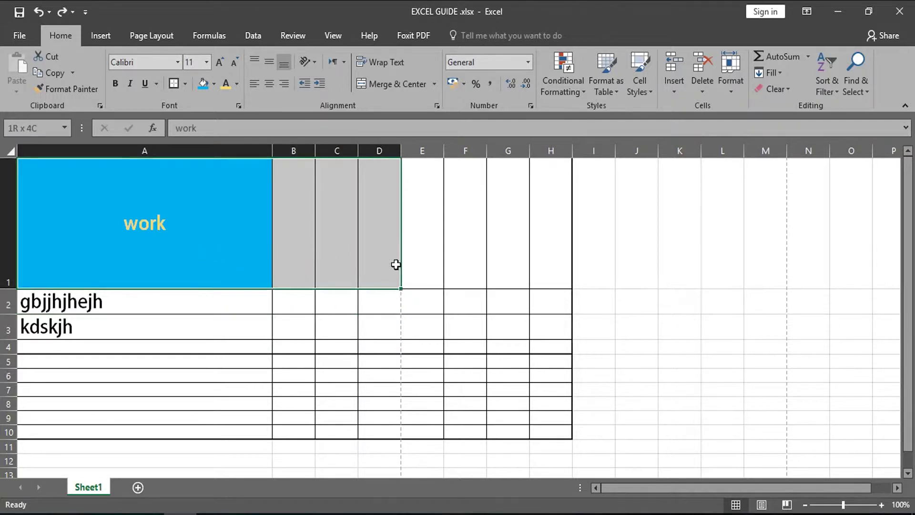
{"action": "left_click", "coordinate": [392, 84]}
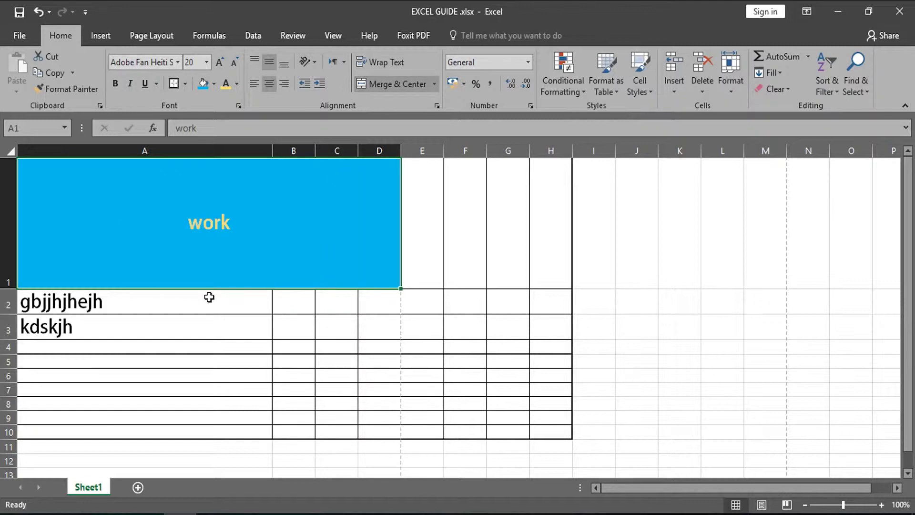
- Delete columns A through H together with all the sample content and formatting
{"action": "mouse_move", "coordinate": [172, 226]}
{"action": "left_mouse_down"}
{"action": "mouse_move", "coordinate": [292, 267]}
{"action": "mouse_move", "coordinate": [319, 310]}
{"action": "left_mouse_up"}
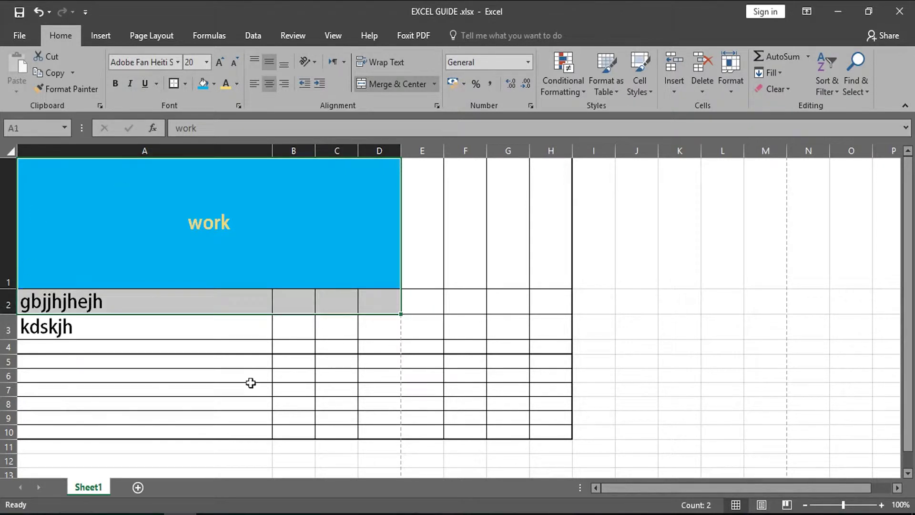
{"action": "left_click_drag", "start_coordinate": [119, 151], "coordinate": [541, 148]}
{"action": "right_click", "coordinate": [527, 152]}
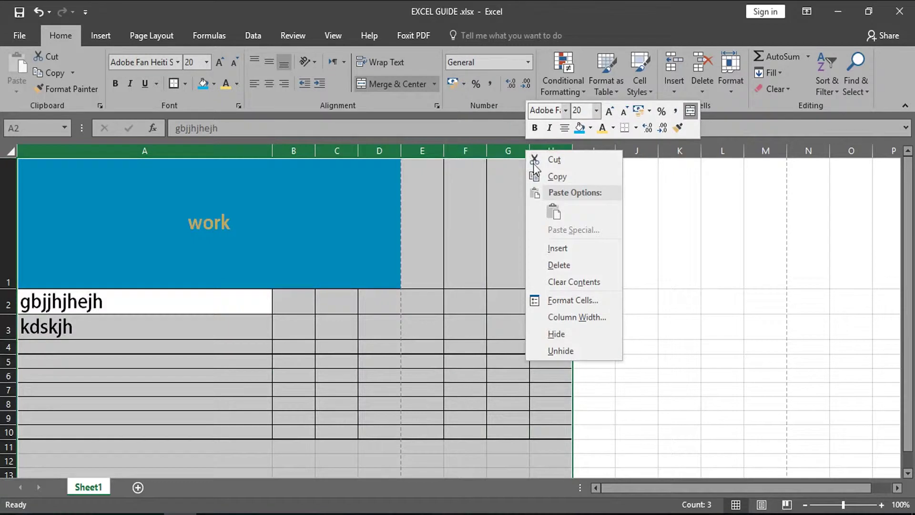
{"action": "left_click", "coordinate": [553, 263]}
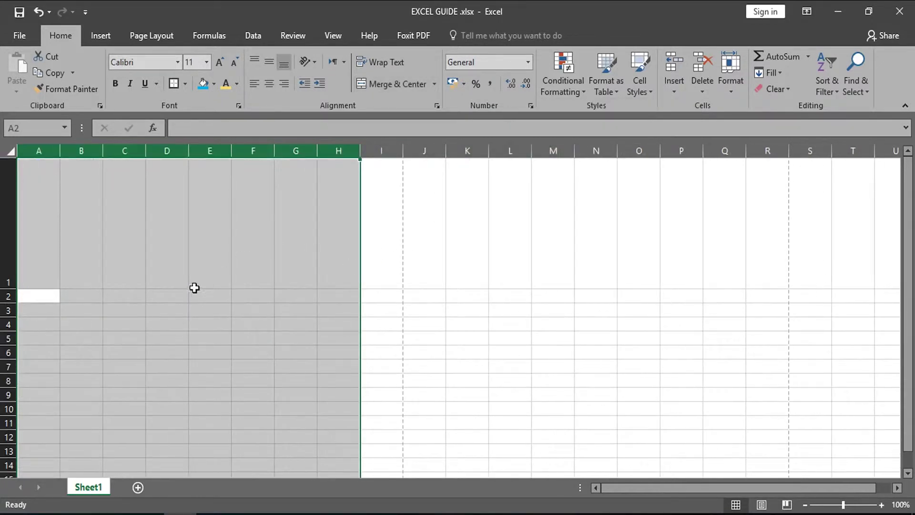
- Shrink row 1 to the same height as the other rows
{"action": "left_click_drag", "start_coordinate": [10, 288], "coordinate": [10, 188]}
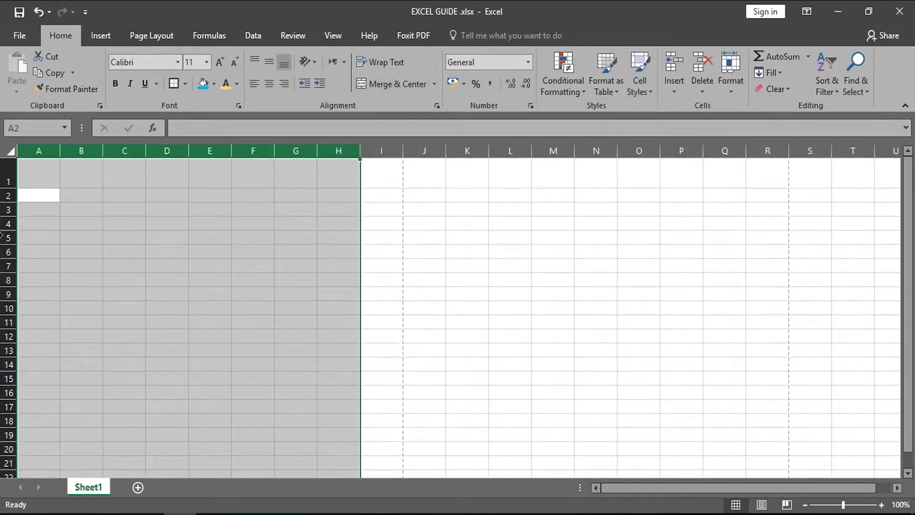
{"action": "left_click", "coordinate": [4, 195]}
{"action": "left_click", "coordinate": [79, 91]}
{"action": "left_click", "coordinate": [5, 172]}
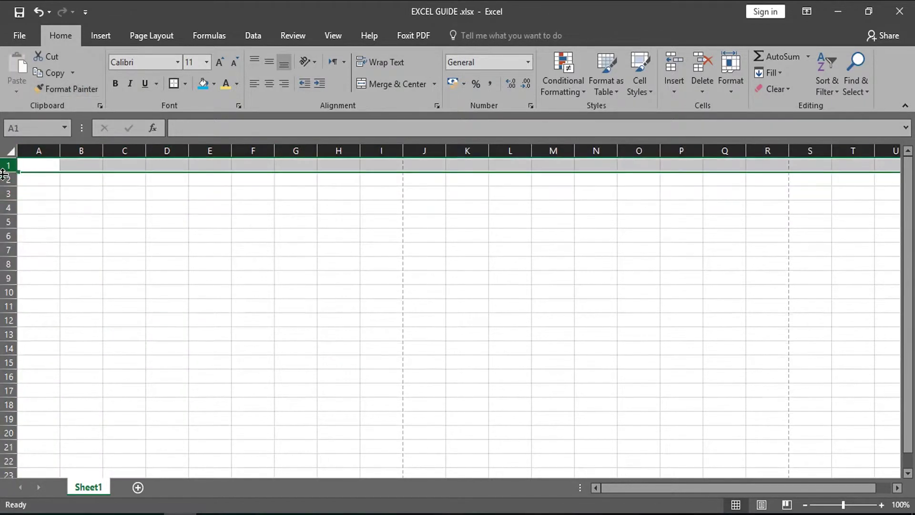
{"action": "left_click", "coordinate": [130, 224]}
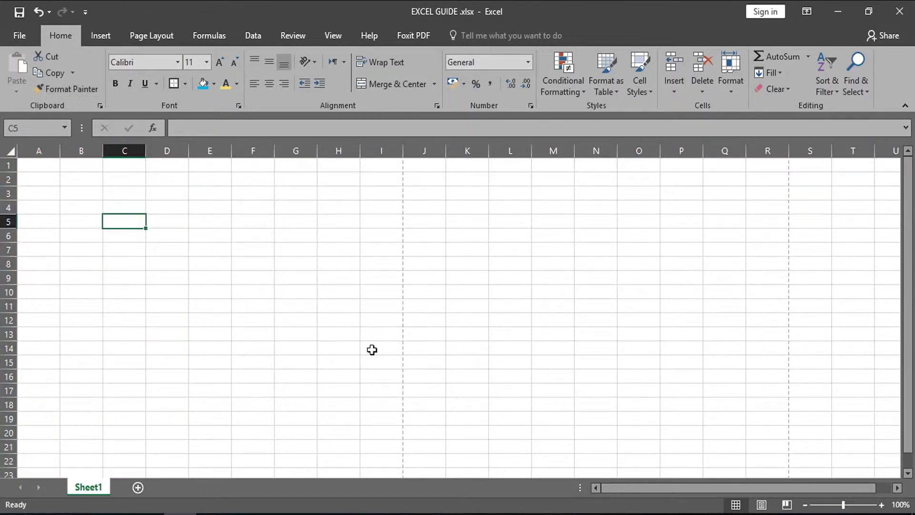
- Merge and center cells A2 through E2
{"action": "left_click_drag", "start_coordinate": [47, 178], "coordinate": [222, 177]}
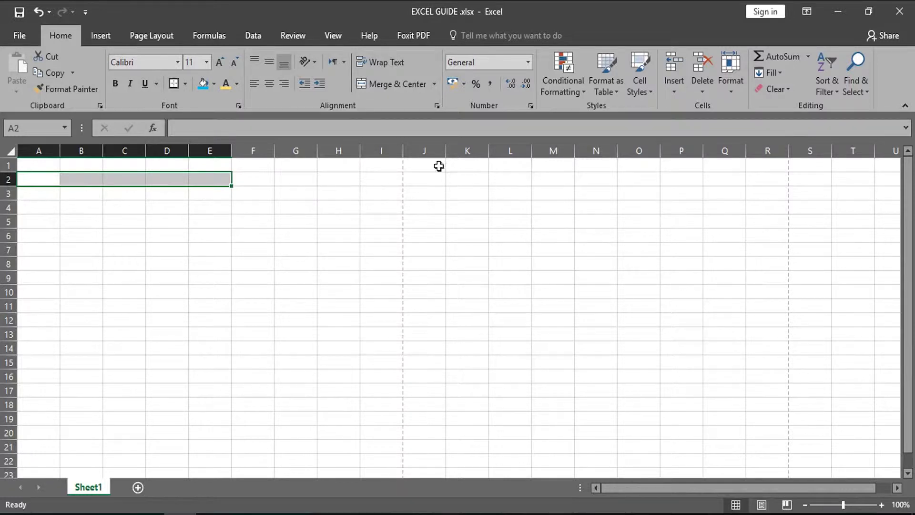
{"action": "left_click", "coordinate": [396, 90]}
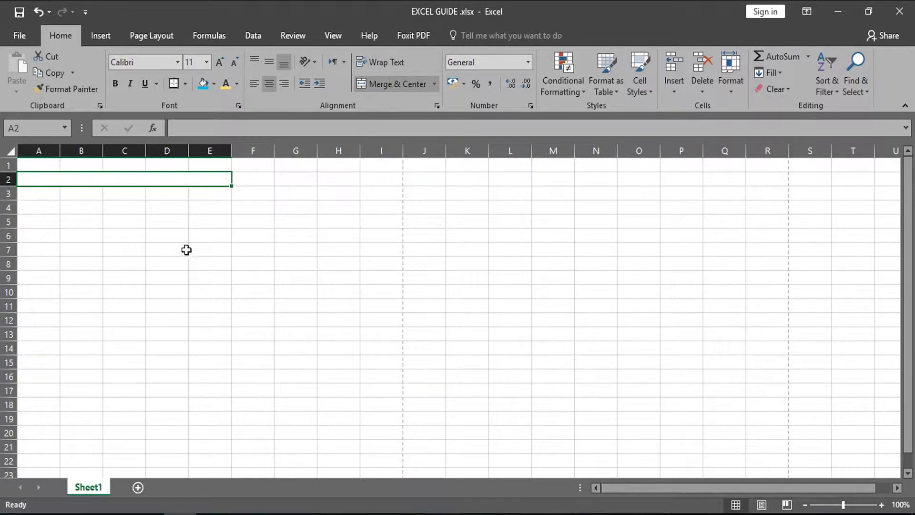
- Apply all borders to the range A2:E7 and add a thick outside border around it
{"action": "mouse_move", "coordinate": [37, 177]}
{"action": "left_mouse_down"}
{"action": "mouse_move", "coordinate": [167, 213]}
{"action": "mouse_move", "coordinate": [179, 247]}
{"action": "left_mouse_up"}
{"action": "left_click", "coordinate": [186, 84]}
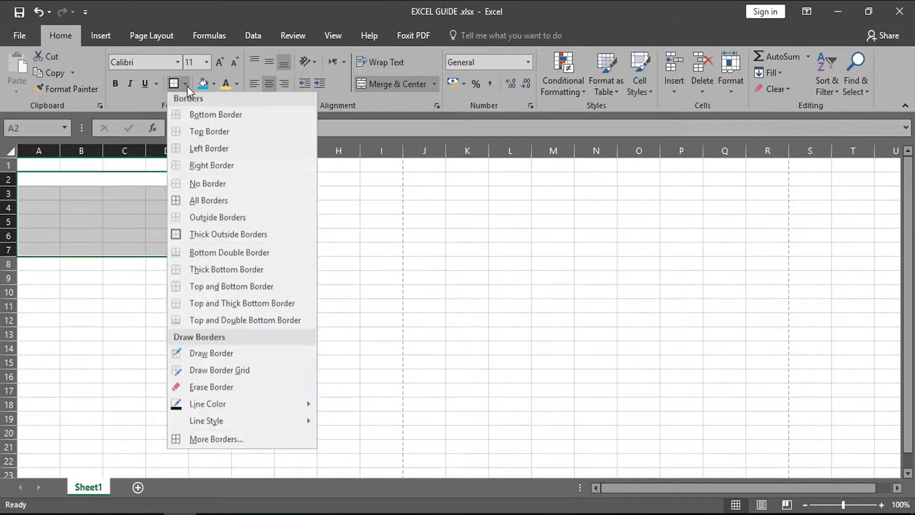
{"action": "left_click", "coordinate": [197, 238]}
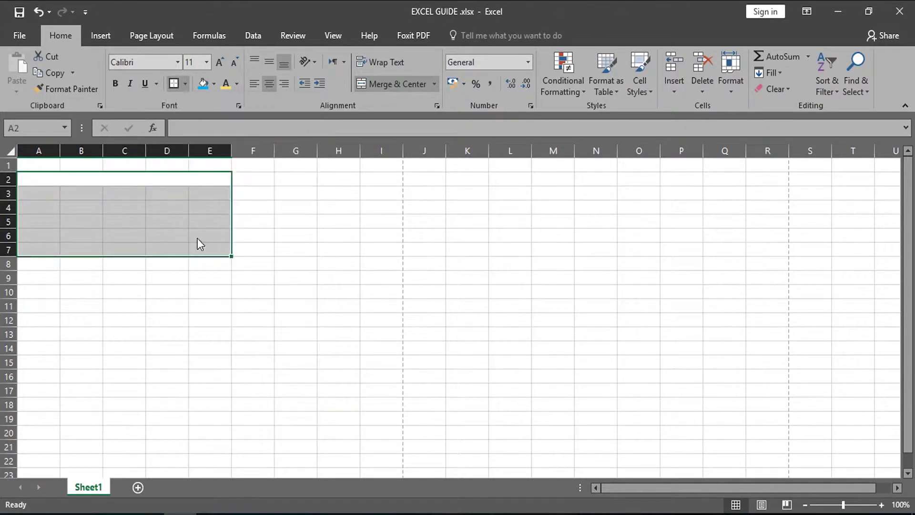
{"action": "left_click", "coordinate": [185, 84]}
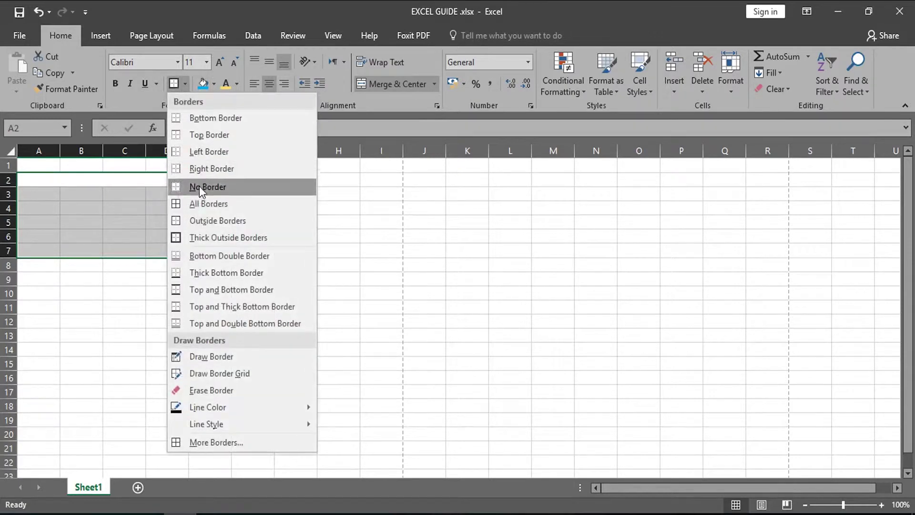
{"action": "left_click", "coordinate": [201, 207]}
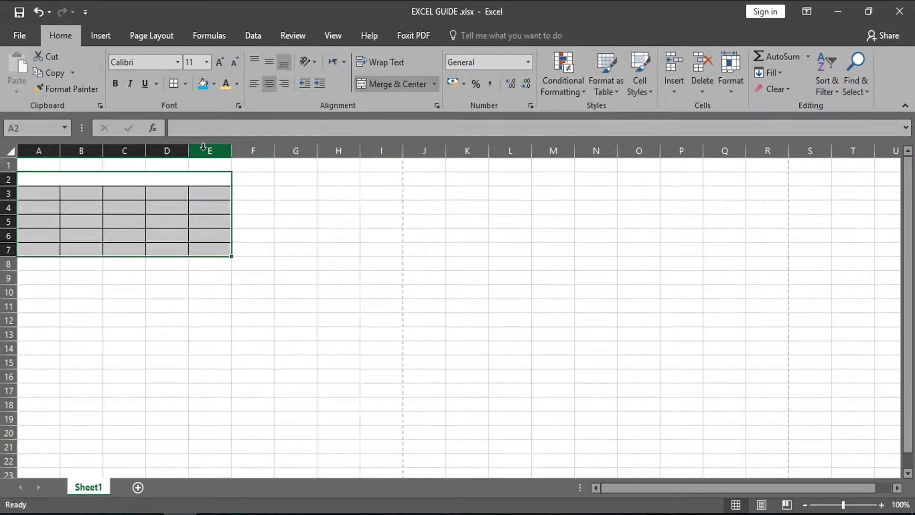
{"action": "left_click", "coordinate": [187, 87]}
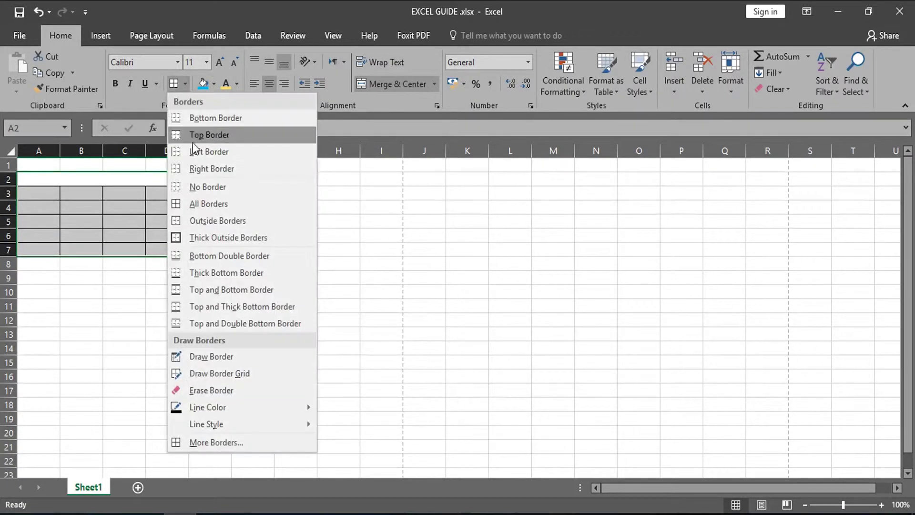
{"action": "left_click", "coordinate": [191, 237]}
{"action": "left_click", "coordinate": [293, 248]}
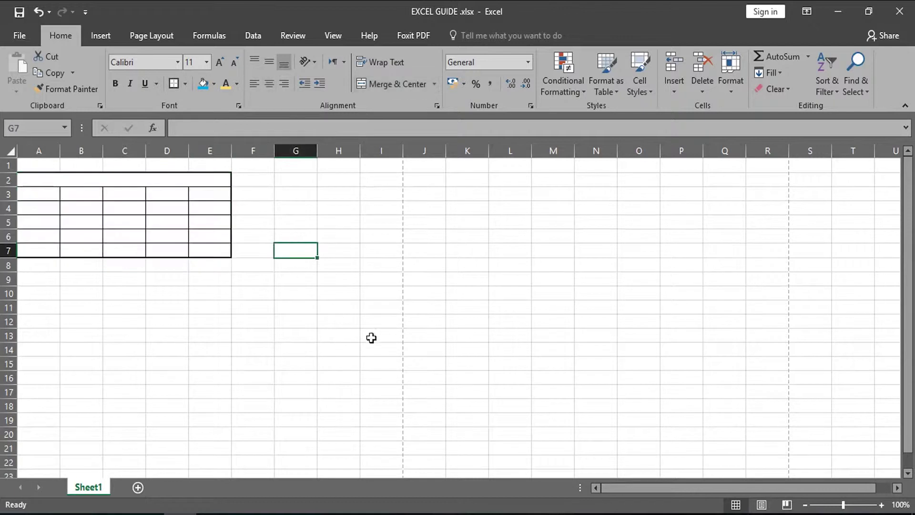
- Add a thick outside border around the merged cell A2
{"action": "left_click", "coordinate": [121, 183]}
{"action": "left_click", "coordinate": [173, 85]}
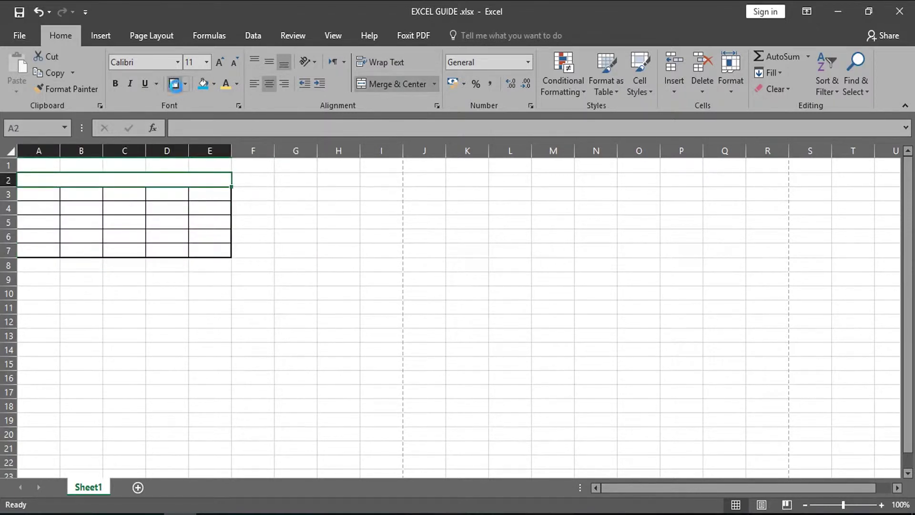
{"action": "left_click", "coordinate": [266, 265]}
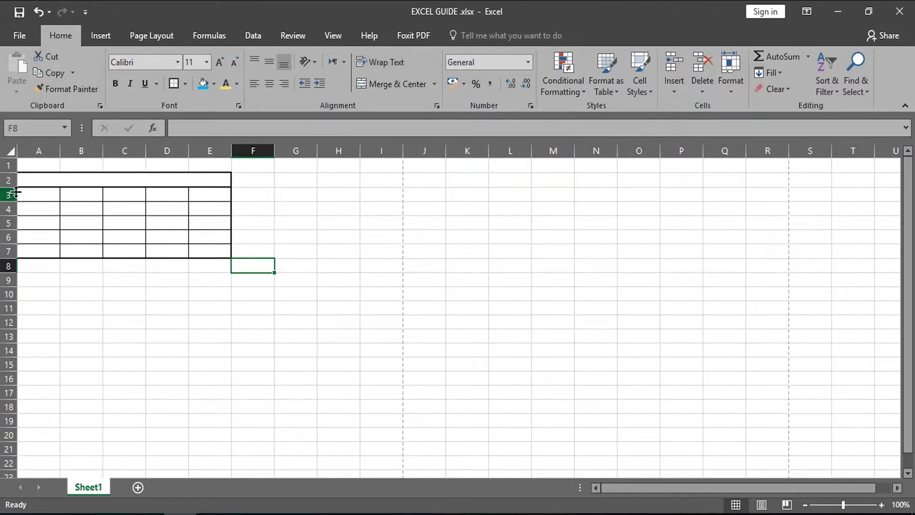
- Make row 2 about four and a half times taller and enter "assbfjahfljahsfgljHGFLWHGEFLWGFLhgwflehgelkfgb;kwfge;klW;EKHW;KEHW;EKHF;WUEHF;WUEF" in merged cell A2
{"action": "left_click_drag", "start_coordinate": [7, 186], "coordinate": [7, 238]}
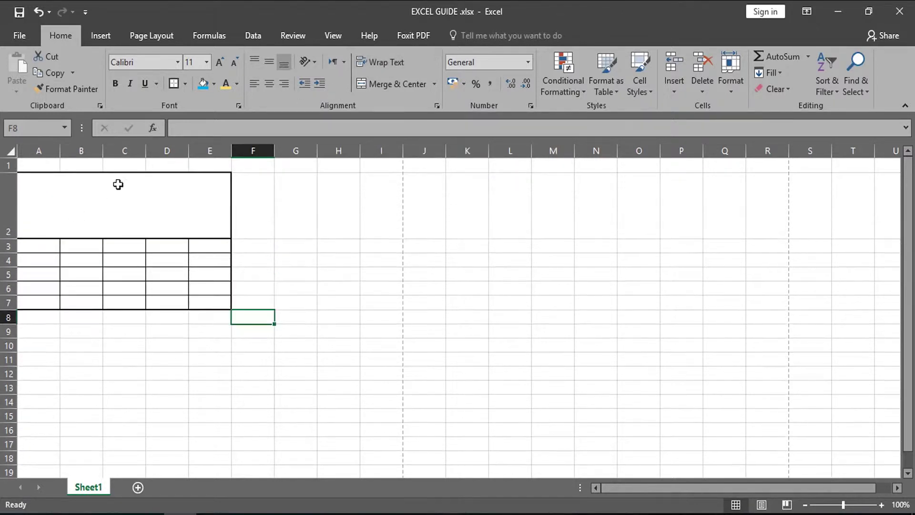
{"action": "left_click", "coordinate": [90, 201]}
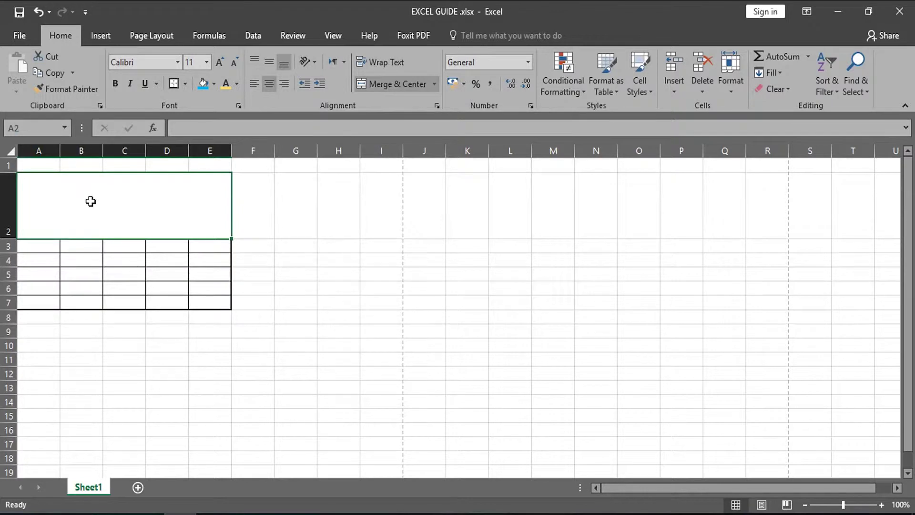
{"action": "type", "text": "assbfjahfljah"}
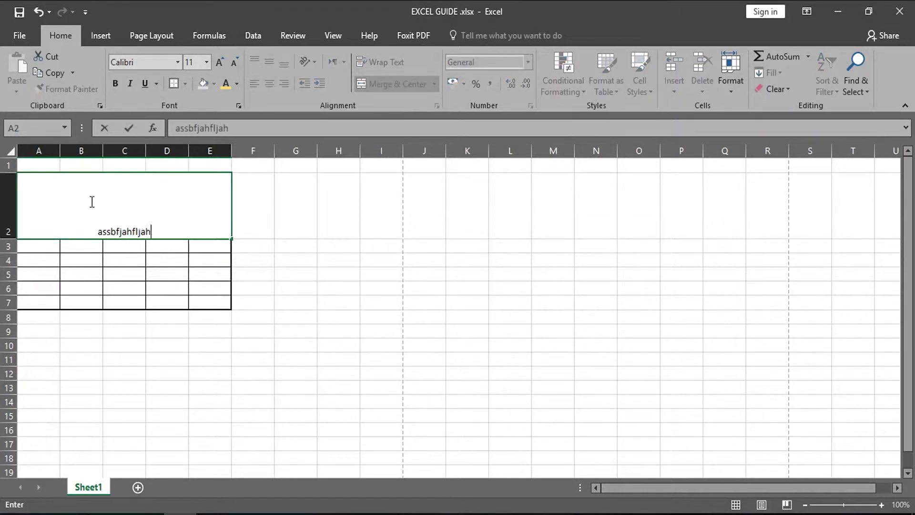
{"action": "type", "text": "sfgljHGFLWHGEFLWGFLhgwflehgel"}
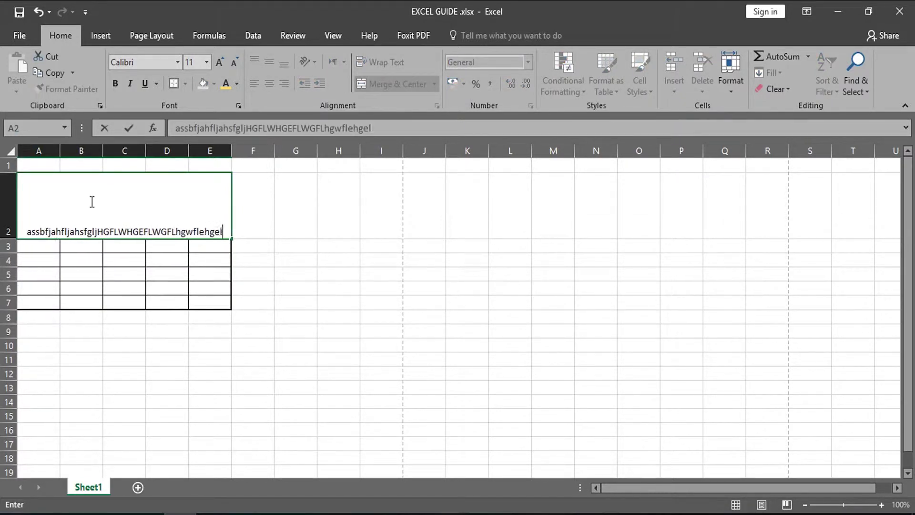
{"action": "type", "text": "kfgb;kwfge;klW;EKHW;KEHW;EKHF;"}
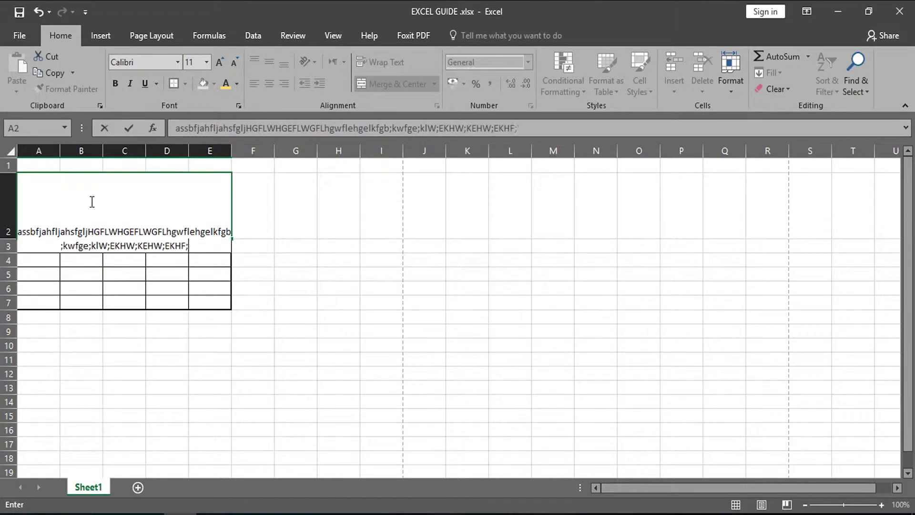
{"action": "type", "text": "WUEHF;WUEH"}
{"action": "key", "text": "Return"}
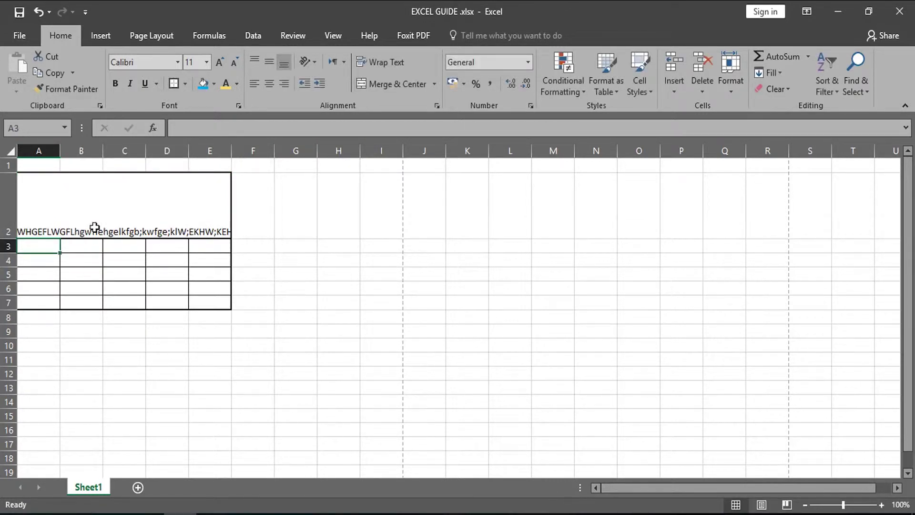
- Turn on text wrapping for the long text in merged cell A2
{"action": "left_click", "coordinate": [101, 212]}
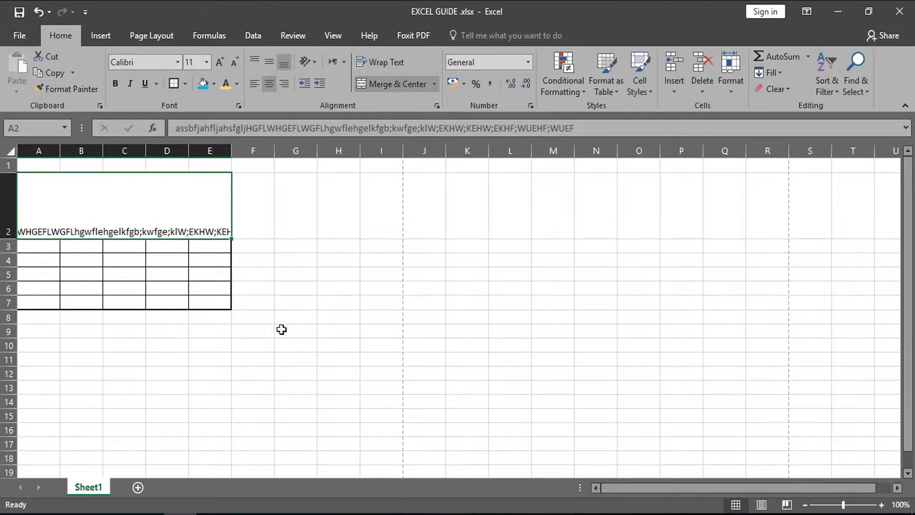
{"action": "left_click", "coordinate": [385, 66]}
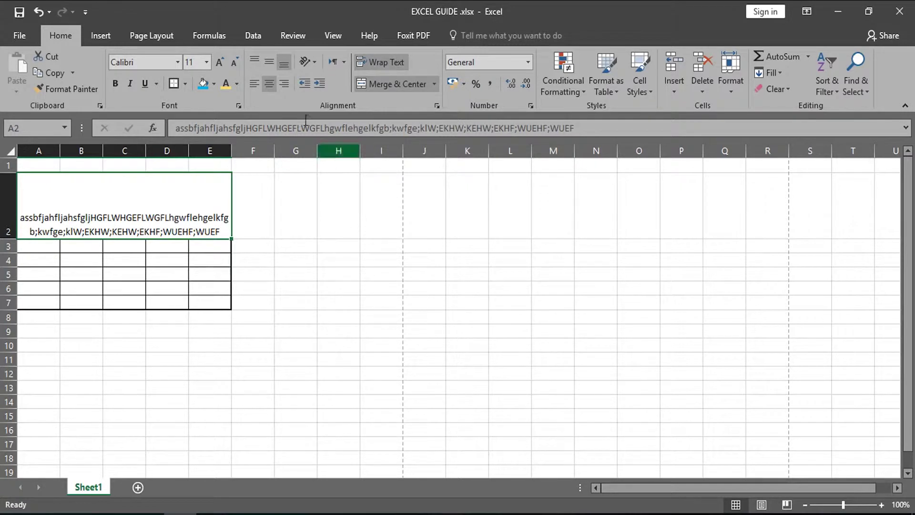
- Middle-align the long text vertically in merged cell A2, and clear the cell's contents
{"action": "left_click", "coordinate": [269, 62]}
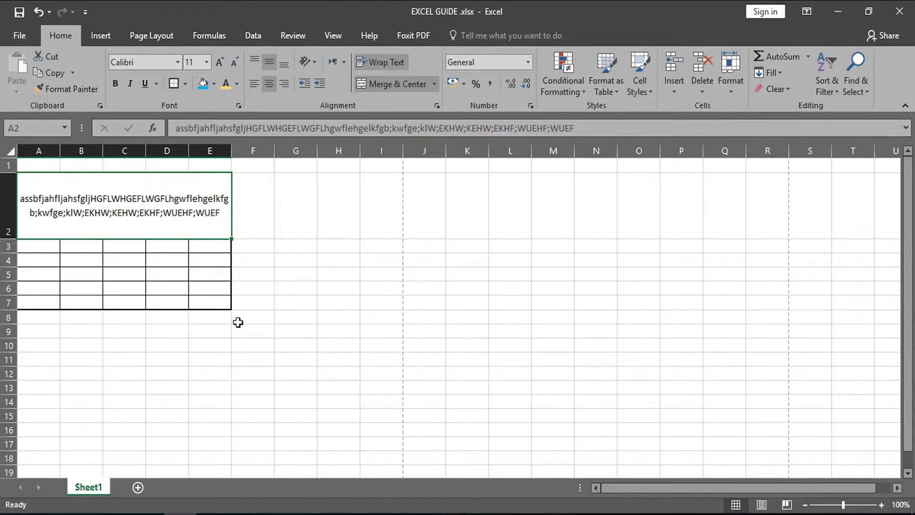
{"action": "key", "text": "BackSpace"}
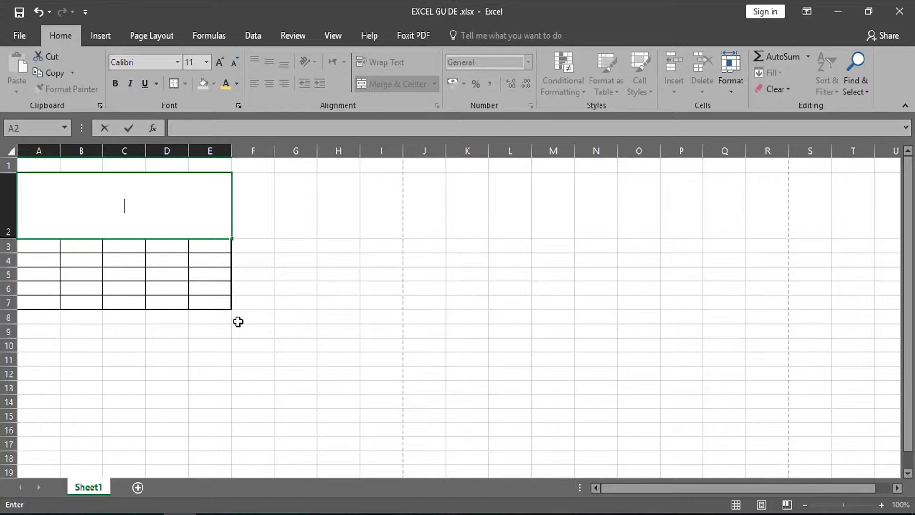
{"action": "left_click", "coordinate": [262, 214]}
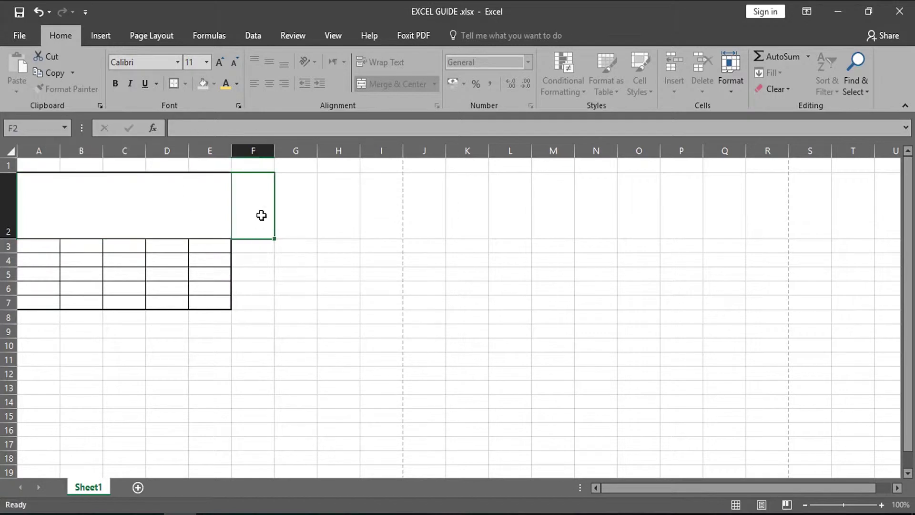
{"action": "left_click", "coordinate": [185, 209]}
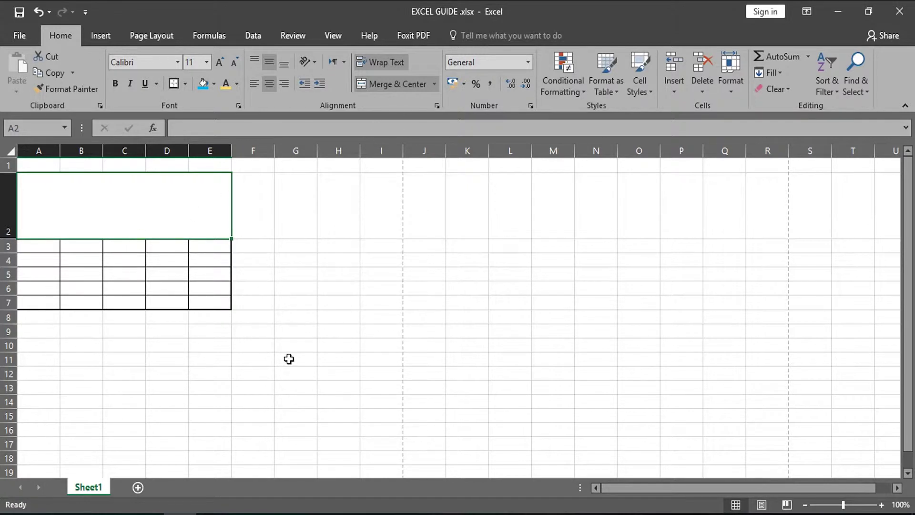
- Enter the date 10/10/2018 in merged cell A2 and format it as Long Date
{"action": "type", "text": "10/10"}
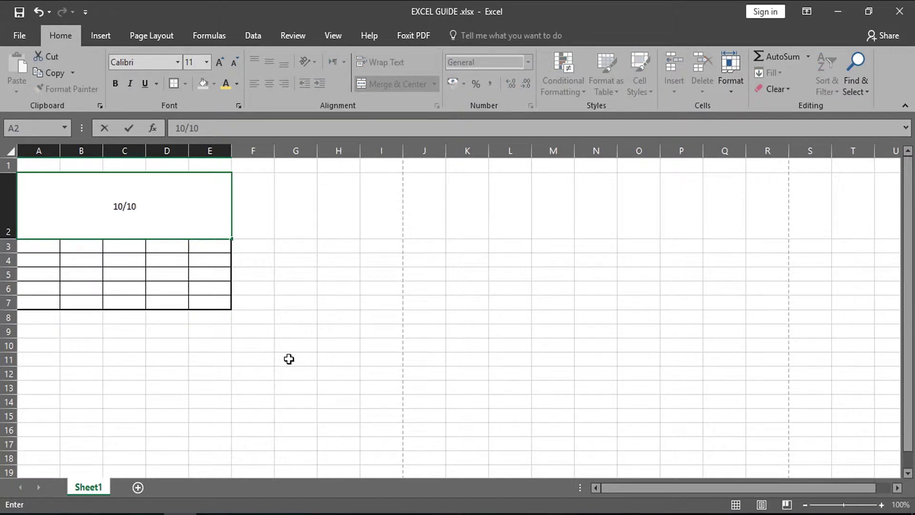
{"action": "type", "text": "/2018"}
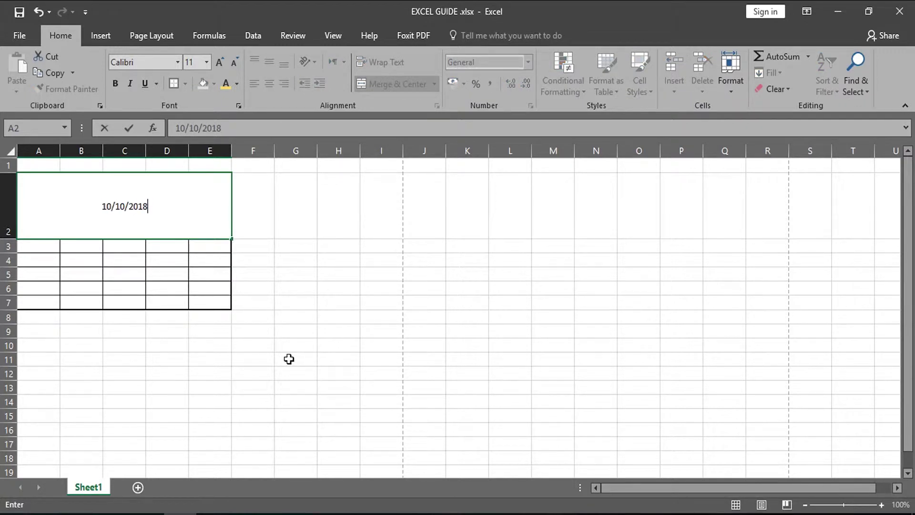
{"action": "key", "text": "Return"}
{"action": "left_click", "coordinate": [177, 205]}
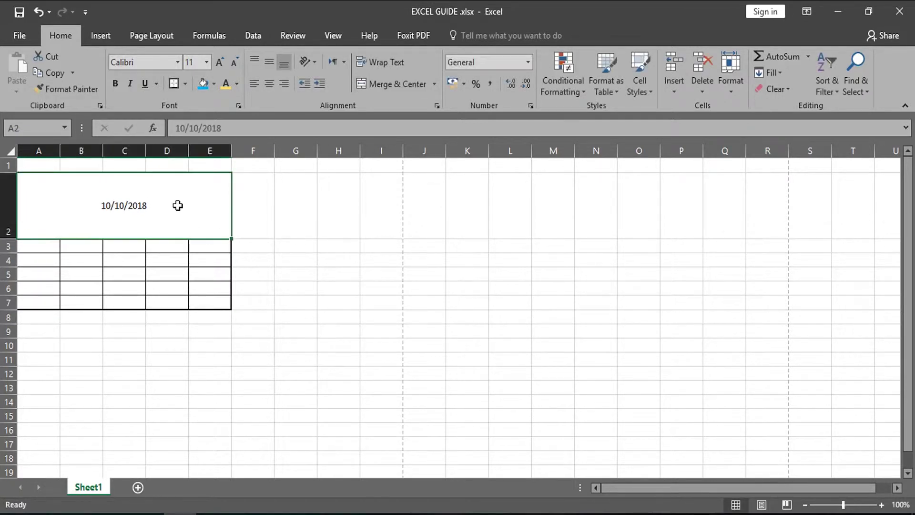
{"action": "left_click", "coordinate": [528, 67]}
{"action": "left_click", "coordinate": [478, 245]}
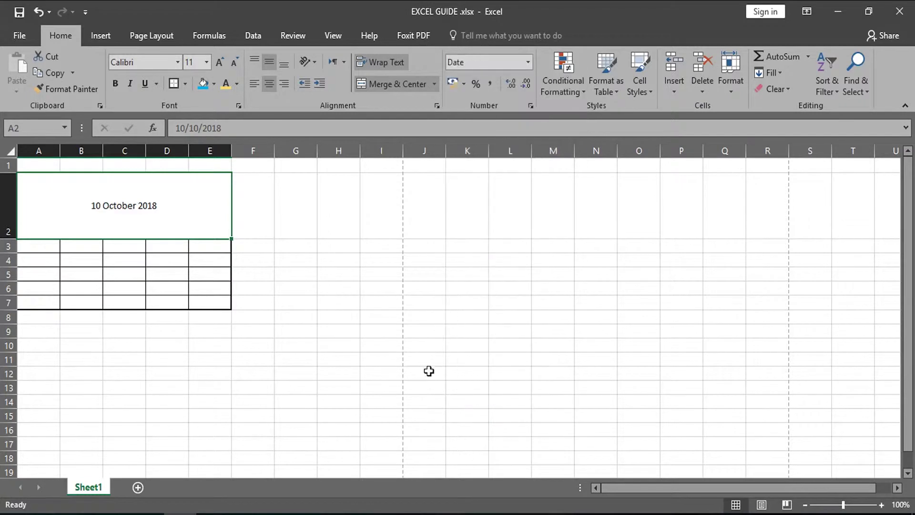
- Switch the number format of merged cell A2 to Short Date, to General, and back to Short Date
{"action": "left_click", "coordinate": [528, 62]}
{"action": "left_click", "coordinate": [498, 217]}
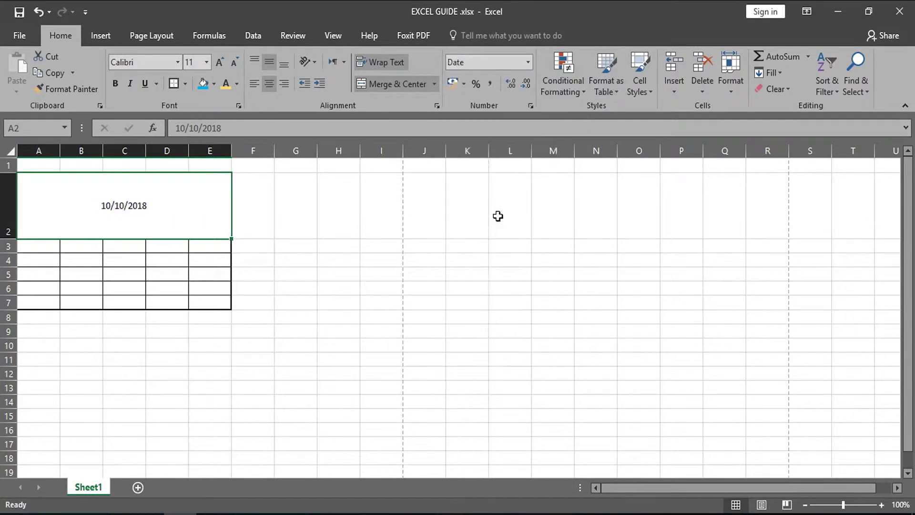
{"action": "left_click", "coordinate": [528, 62]}
{"action": "left_click", "coordinate": [474, 95]}
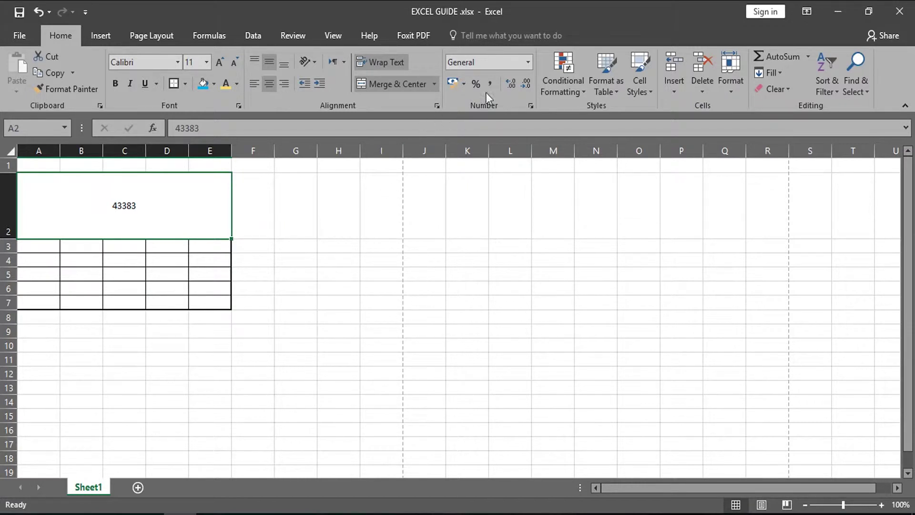
{"action": "left_click", "coordinate": [527, 62]}
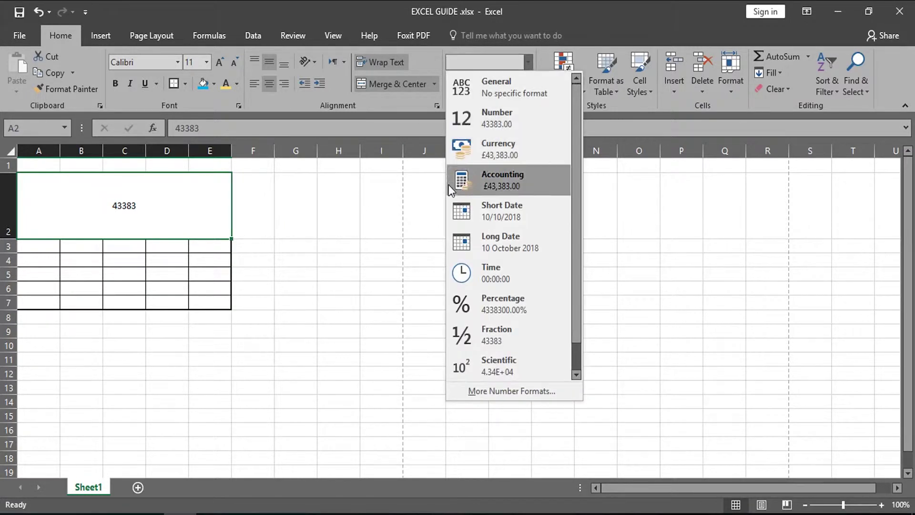
{"action": "left_click", "coordinate": [499, 215]}
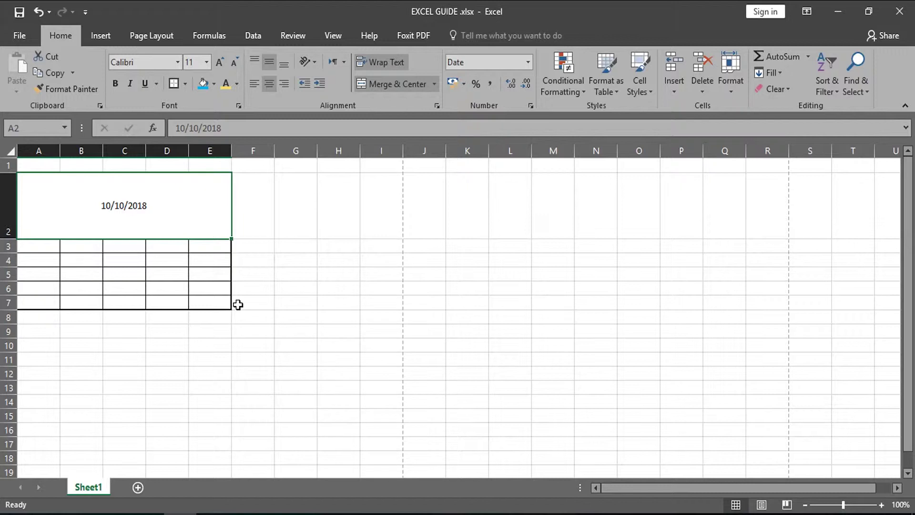
- Replace the date in merged cell A2 with 60
{"action": "type", "text": "2018"}
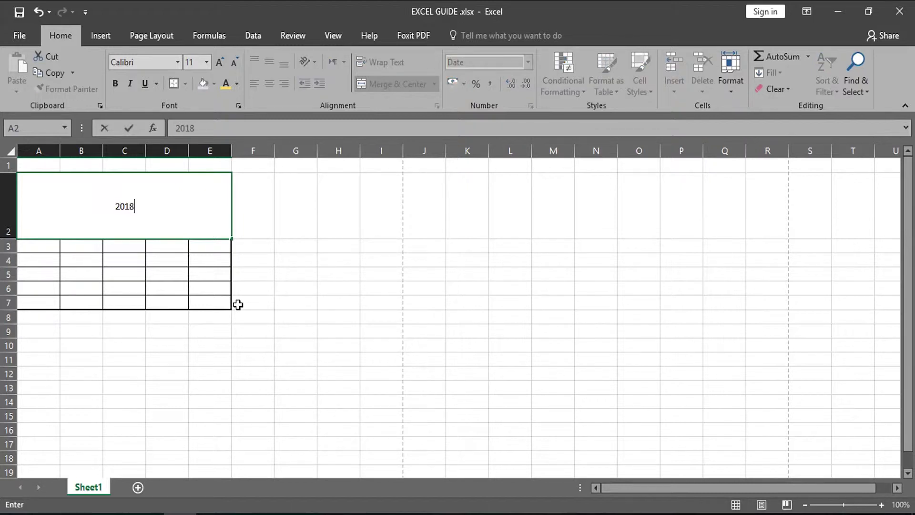
{"action": "key", "text": "BackSpace"}
{"action": "key", "text": "BackSpace"}
{"action": "key", "text": "BackSpace"}
{"action": "key", "text": "BackSpace"}
{"action": "type", "text": "60"}
{"action": "key", "text": "Return"}
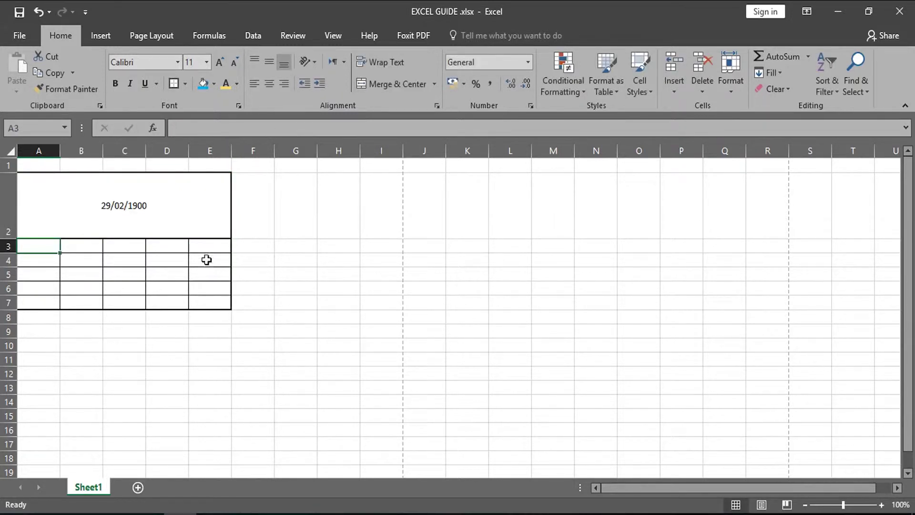
- Change the format of merged cell A2 to Number and after that to Percentage
{"action": "left_click", "coordinate": [146, 208]}
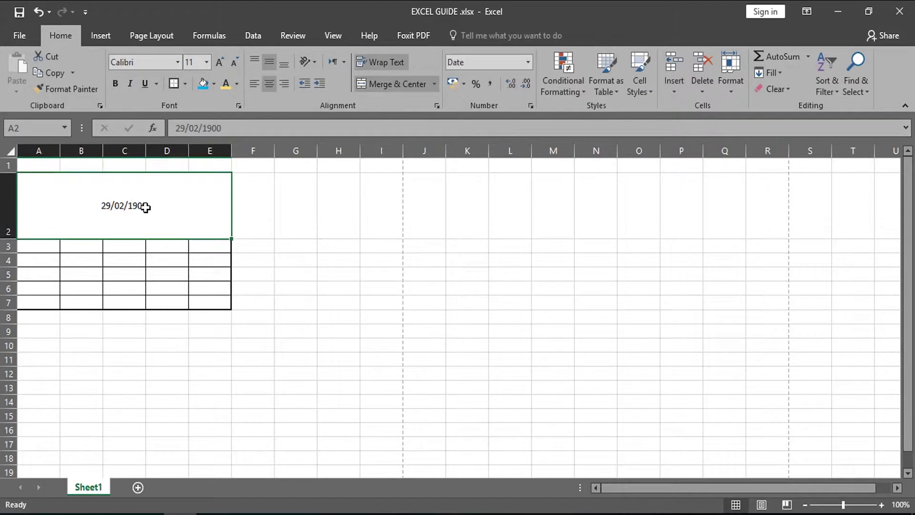
{"action": "left_click", "coordinate": [528, 62]}
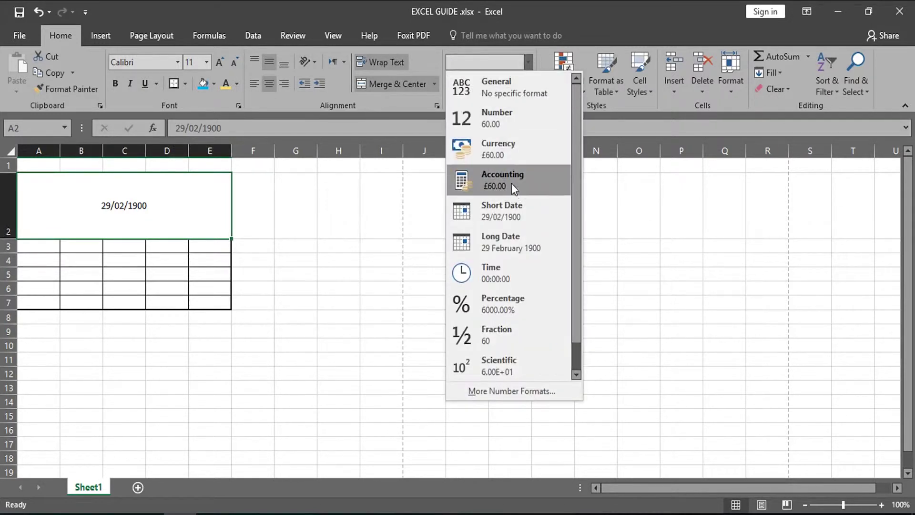
{"action": "left_click", "coordinate": [498, 121]}
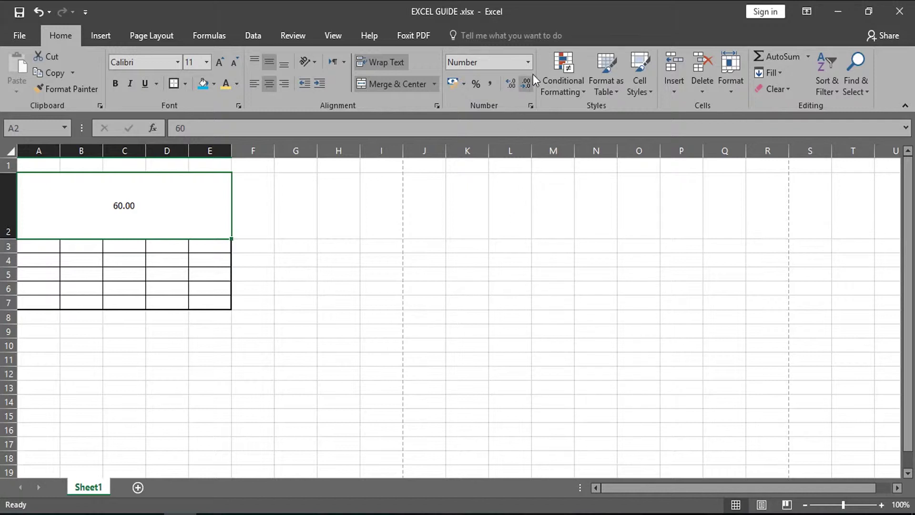
{"action": "left_click", "coordinate": [528, 61]}
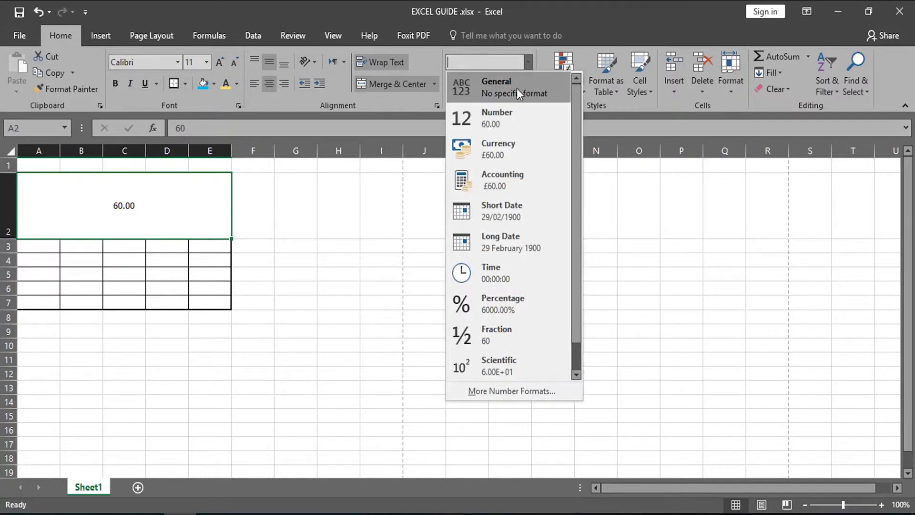
{"action": "left_click", "coordinate": [495, 310]}
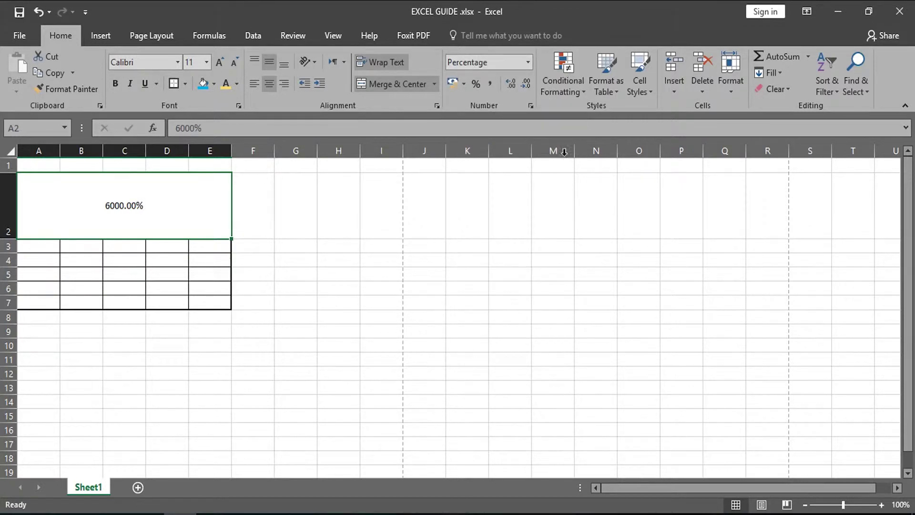
- Increase the percentage in merged cell A2 to eight decimal places
{"action": "left_click", "coordinate": [510, 85]}
{"action": "left_click", "coordinate": [510, 85]}
{"action": "left_click", "coordinate": [511, 84]}
{"action": "left_click", "coordinate": [511, 85]}
{"action": "left_click", "coordinate": [510, 85]}
{"action": "left_click", "coordinate": [511, 85]}
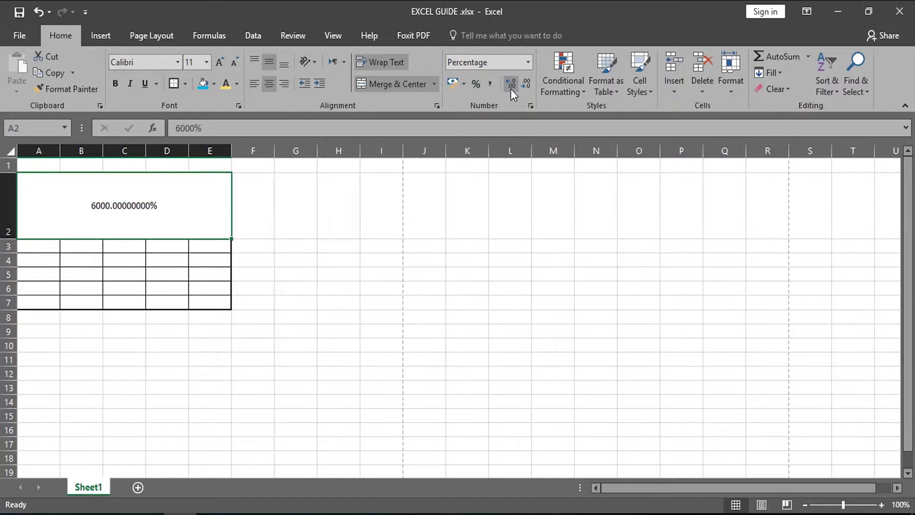
- Decrease the percentage in merged cell A2 to zero decimal places
{"action": "left_click", "coordinate": [522, 85]}
{"action": "left_click", "coordinate": [523, 85]}
{"action": "left_click", "coordinate": [523, 86]}
{"action": "left_click", "coordinate": [523, 85]}
{"action": "left_click", "coordinate": [522, 86]}
{"action": "left_click", "coordinate": [522, 85]}
{"action": "left_click", "coordinate": [522, 86]}
{"action": "left_click", "coordinate": [522, 86]}
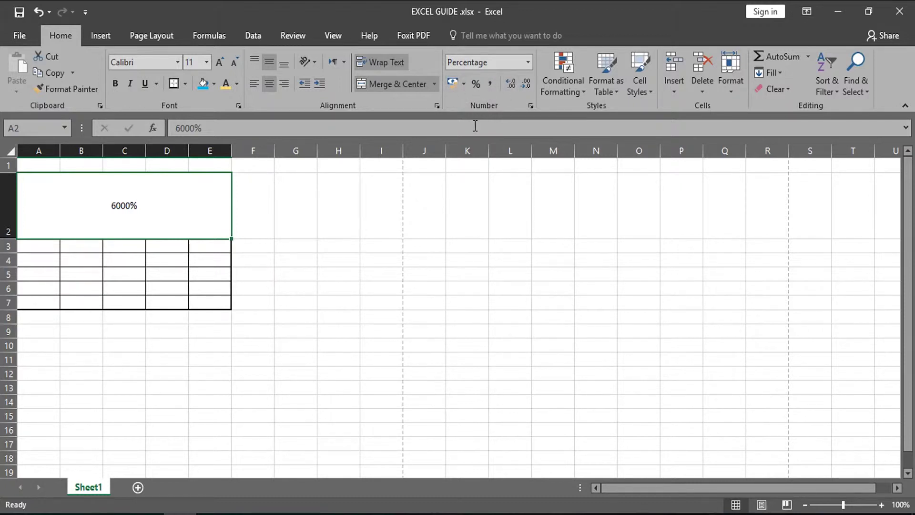
- Examine the accounting number formats, the Conditional Formatting rule types and the Format as Table styles
{"action": "left_click", "coordinate": [463, 83]}
{"action": "left_click", "coordinate": [462, 82]}
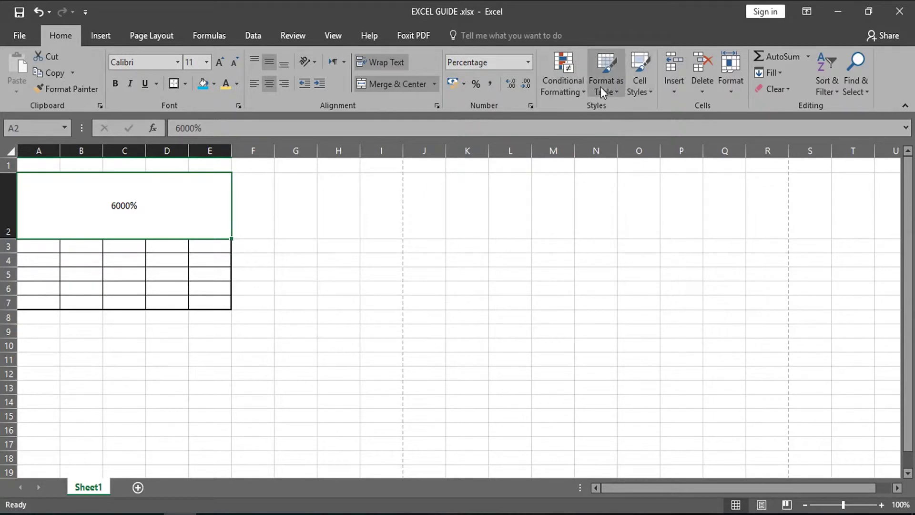
{"action": "left_click", "coordinate": [570, 85]}
{"action": "mouse_move", "coordinate": [558, 114]}
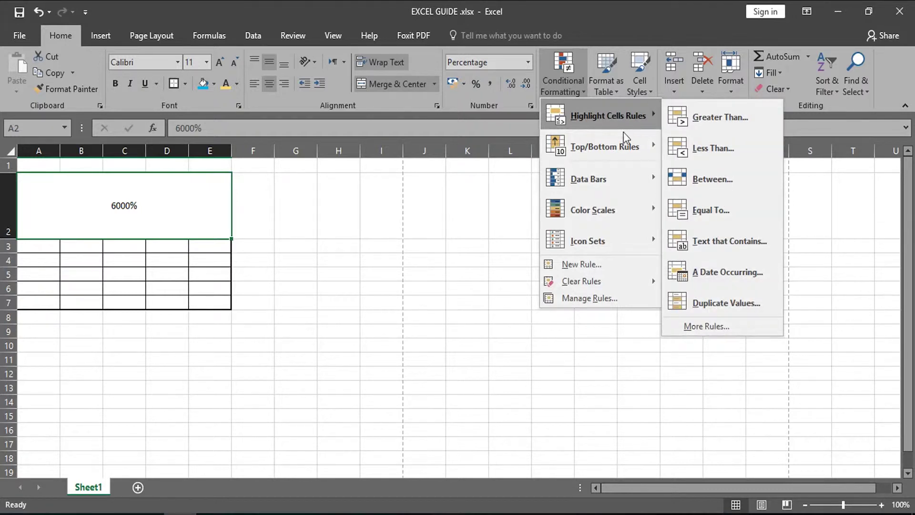
{"action": "mouse_move", "coordinate": [609, 146]}
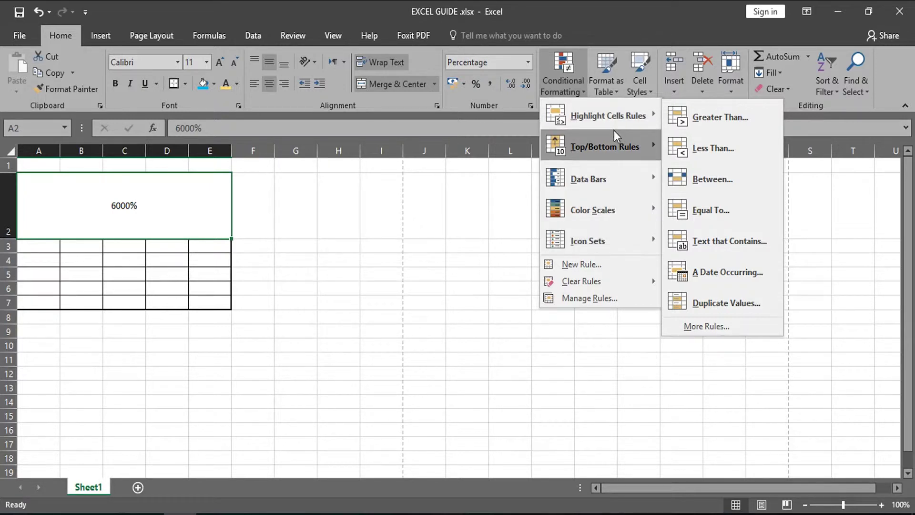
{"action": "mouse_move", "coordinate": [596, 184]}
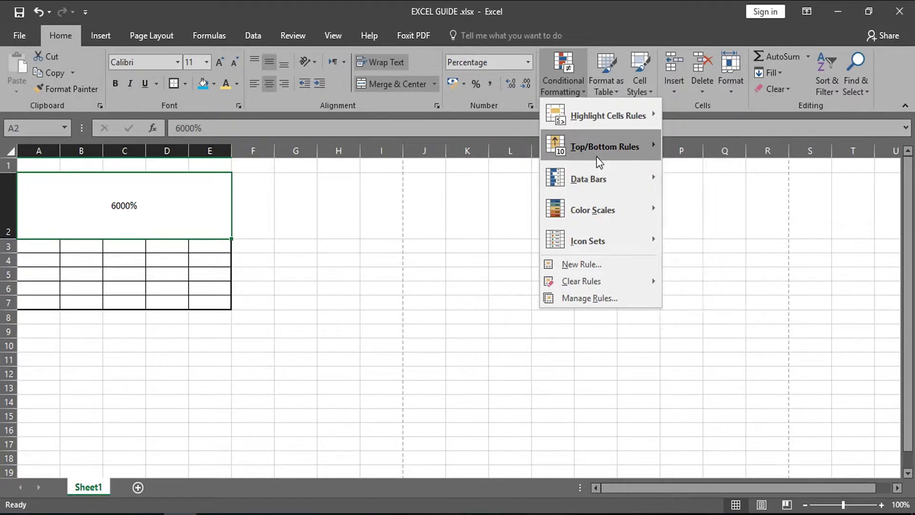
{"action": "mouse_move", "coordinate": [599, 161]}
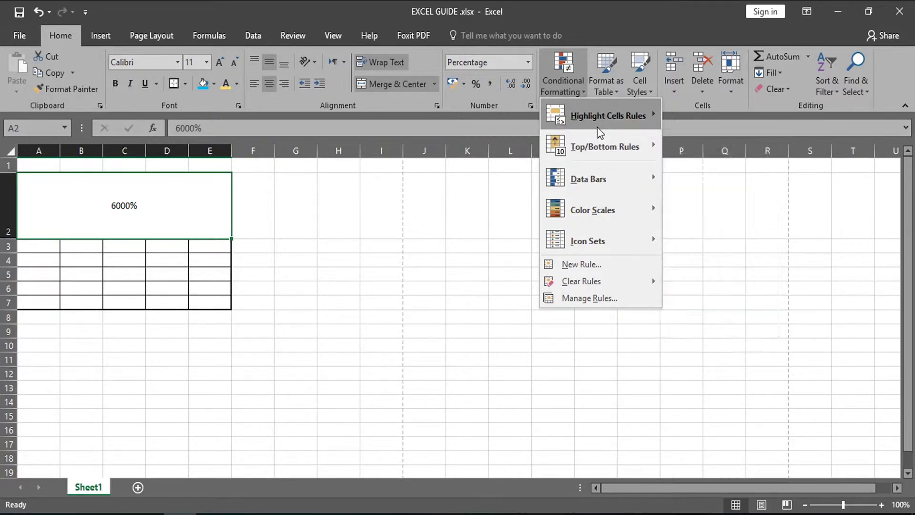
{"action": "mouse_move", "coordinate": [597, 126]}
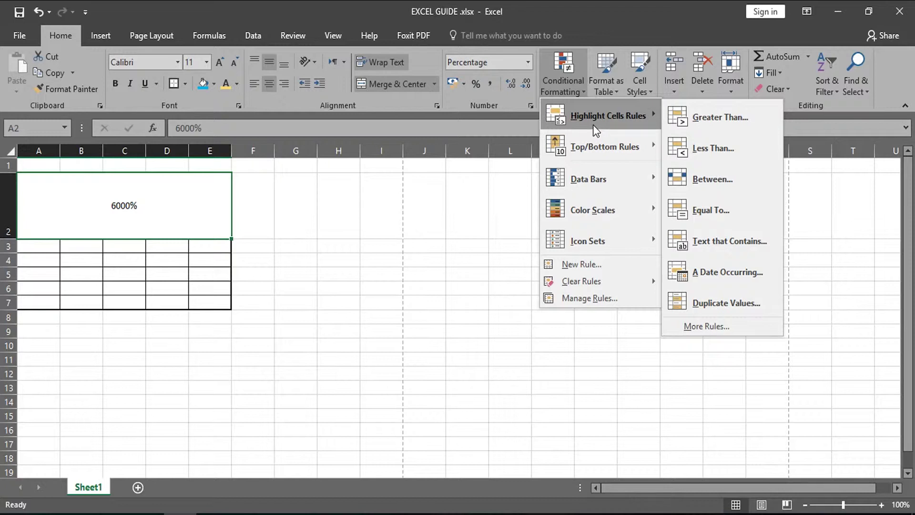
{"action": "left_click", "coordinate": [362, 192]}
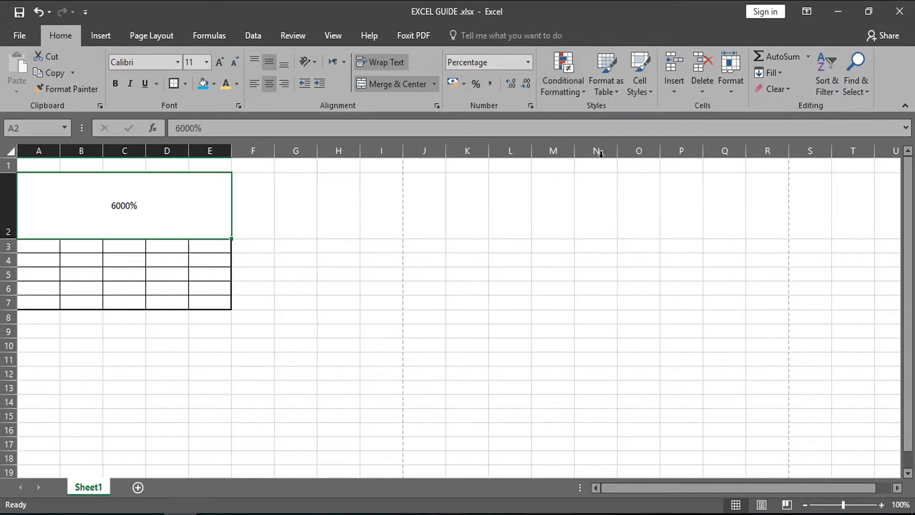
{"action": "left_click", "coordinate": [603, 90]}
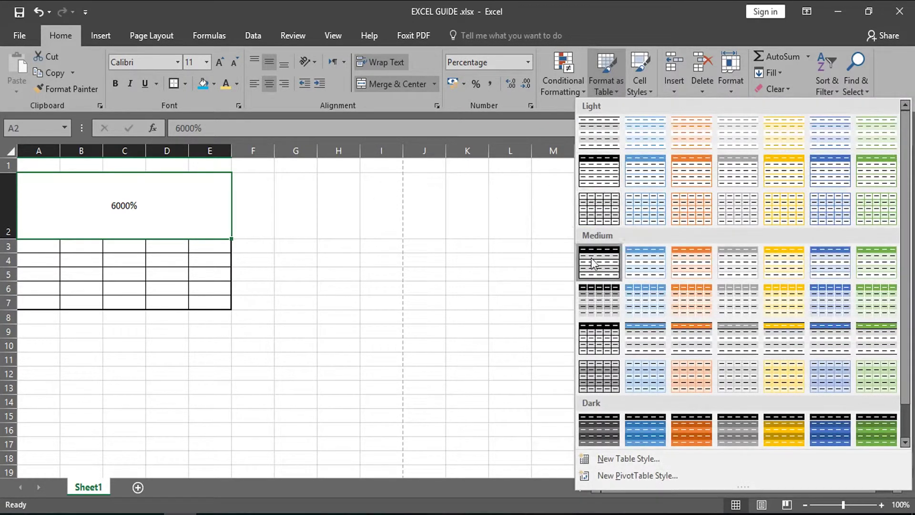
- Delete columns A through E, including the bordered table and merged cell
{"action": "left_click", "coordinate": [43, 150]}
{"action": "left_click_drag", "start_coordinate": [42, 150], "coordinate": [221, 146]}
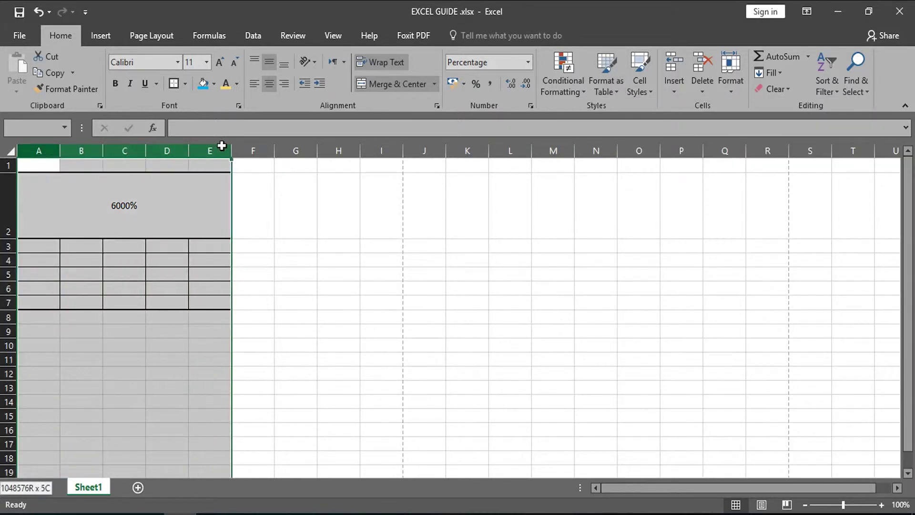
{"action": "right_click", "coordinate": [223, 150]}
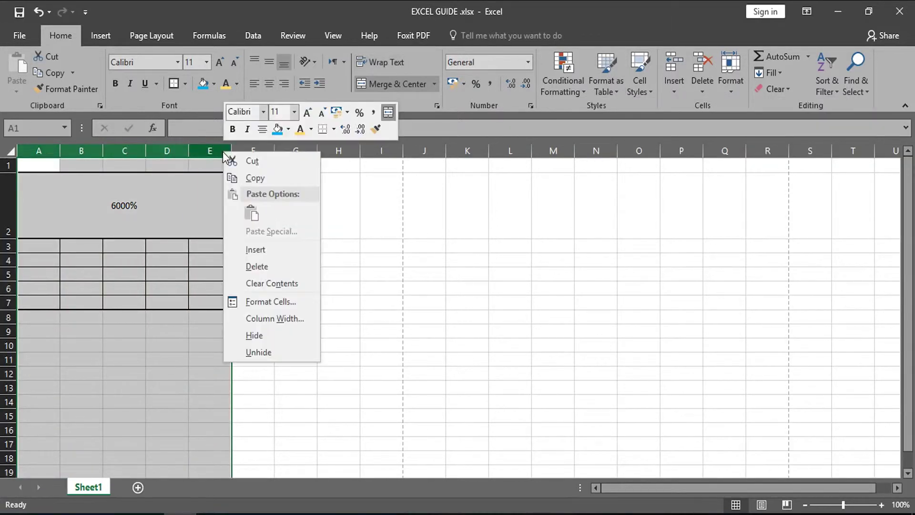
{"action": "left_click", "coordinate": [250, 267]}
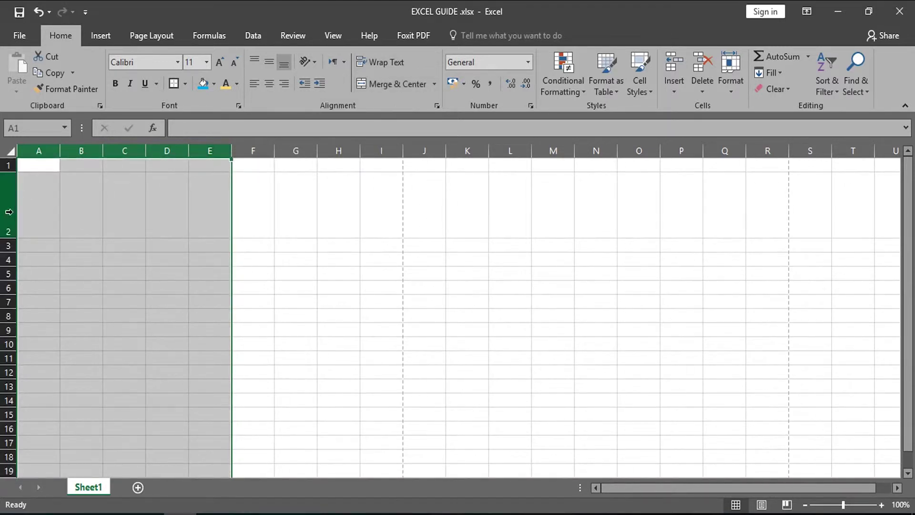
- Copy row 3's formatting and height onto rows 1 and 2 with Format Painter, and select cell B3
{"action": "left_click", "coordinate": [2, 246]}
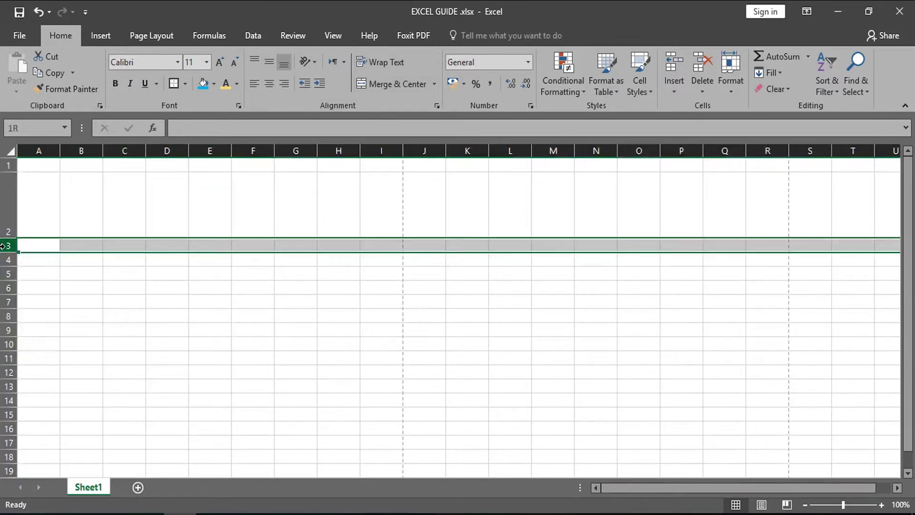
{"action": "left_click", "coordinate": [67, 89]}
{"action": "left_click_drag", "start_coordinate": [9, 224], "coordinate": [9, 165]}
{"action": "left_click", "coordinate": [137, 233]}
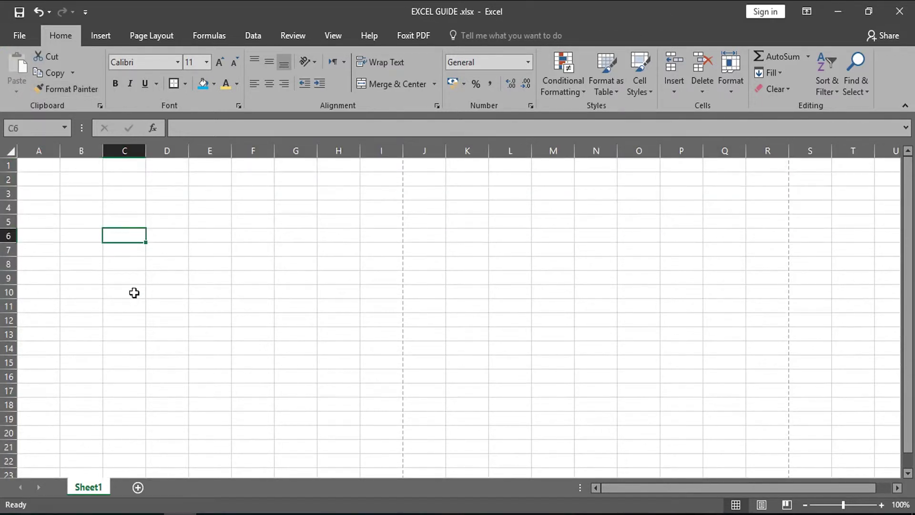
{"action": "left_click", "coordinate": [76, 196]}
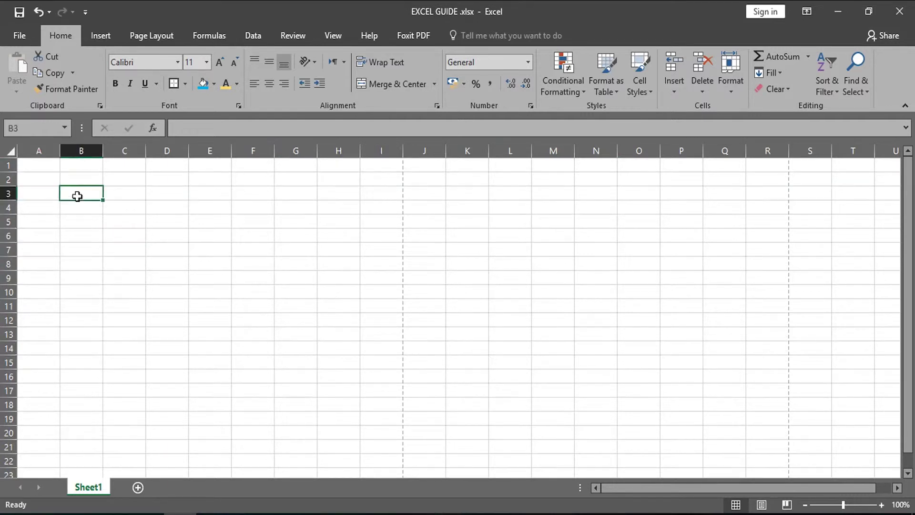
- Enter the column headers DATE, NAMES and AGE in cells B3 to D3
{"action": "type", "text": "DATE"}
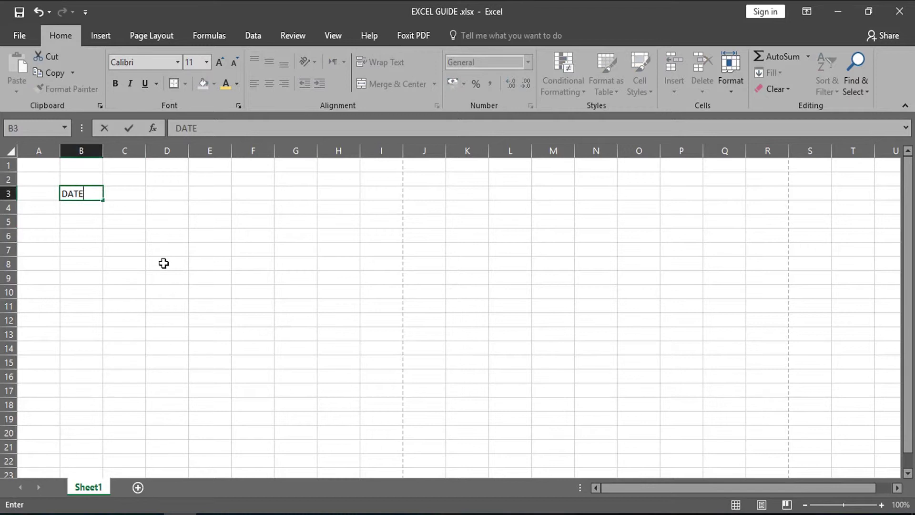
{"action": "key", "text": "Tab"}
{"action": "type", "text": "NAMES"}
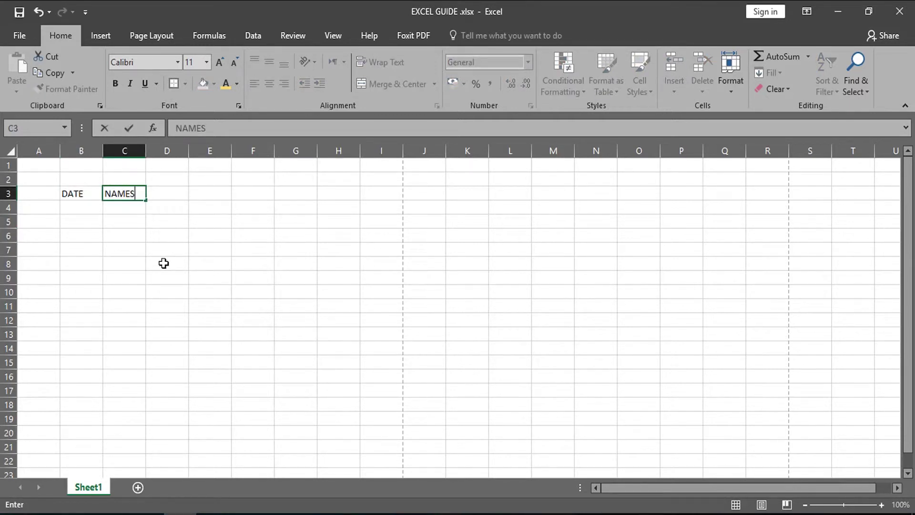
{"action": "key", "text": "Tab"}
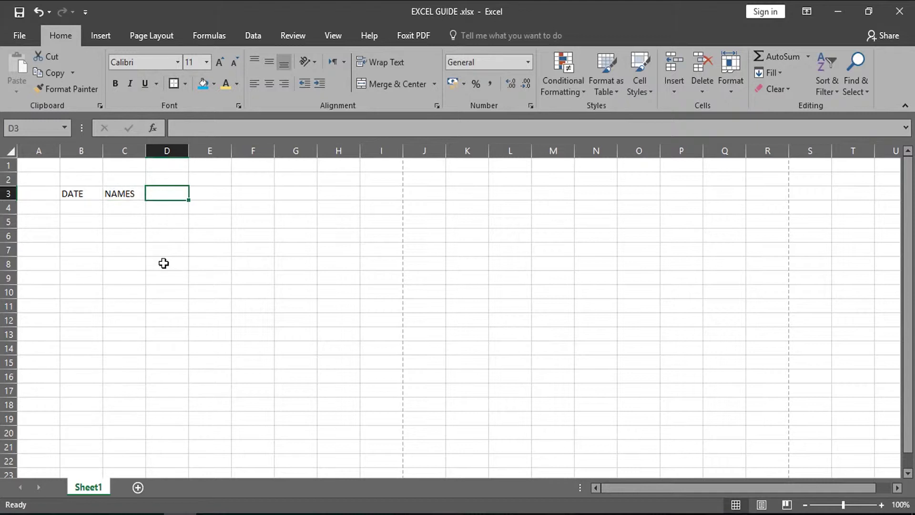
{"action": "type", "text": "AGE"}
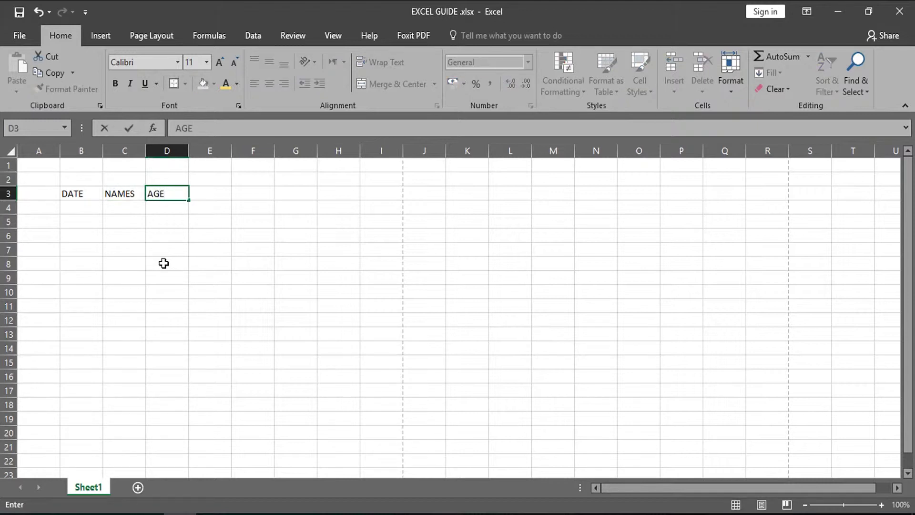
{"action": "key", "text": "Tab"}
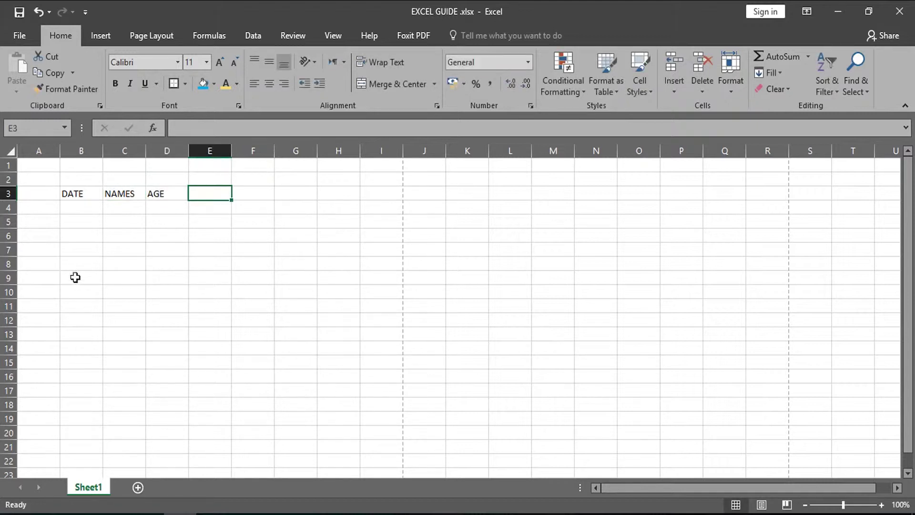
- Fill row 4 with the date 12/01/2018, a first name and the age 18 under the matching headers
{"action": "left_click", "coordinate": [77, 207]}
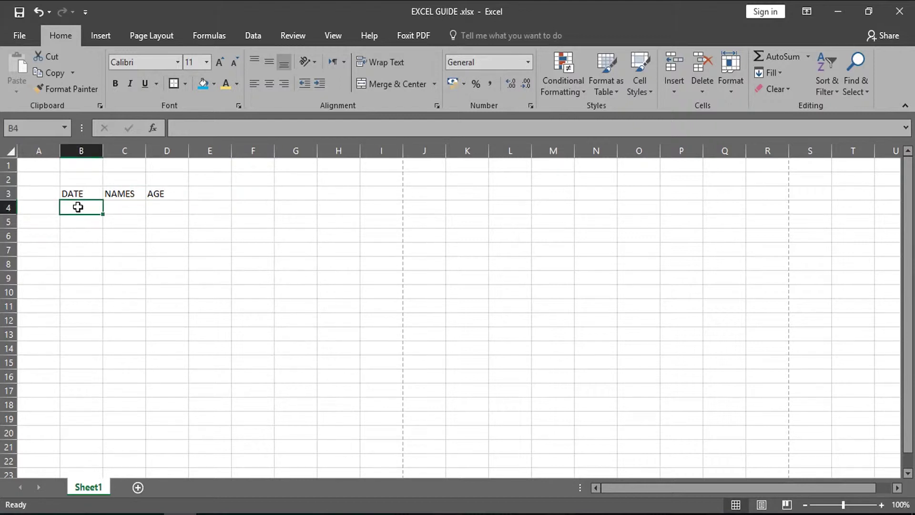
{"action": "type", "text": "12/01/2018"}
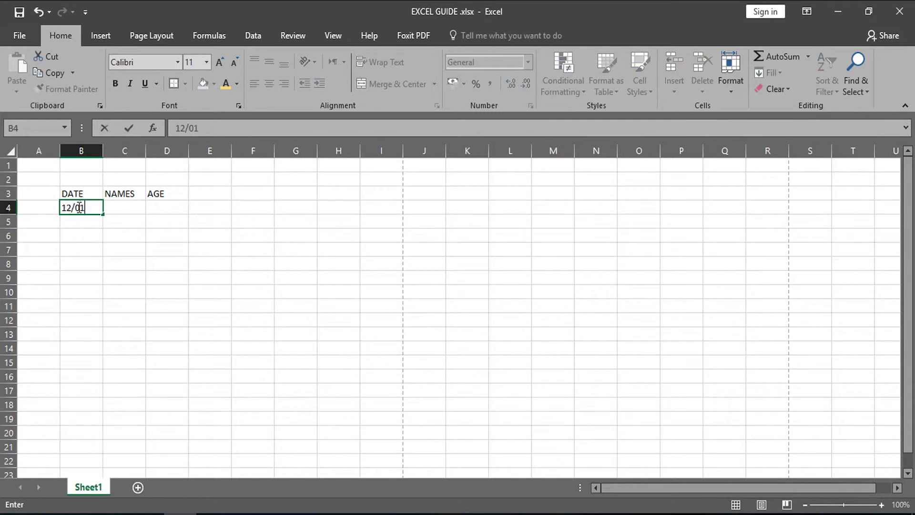
{"action": "left_click", "coordinate": [77, 207]}
{"action": "key", "text": "Return"}
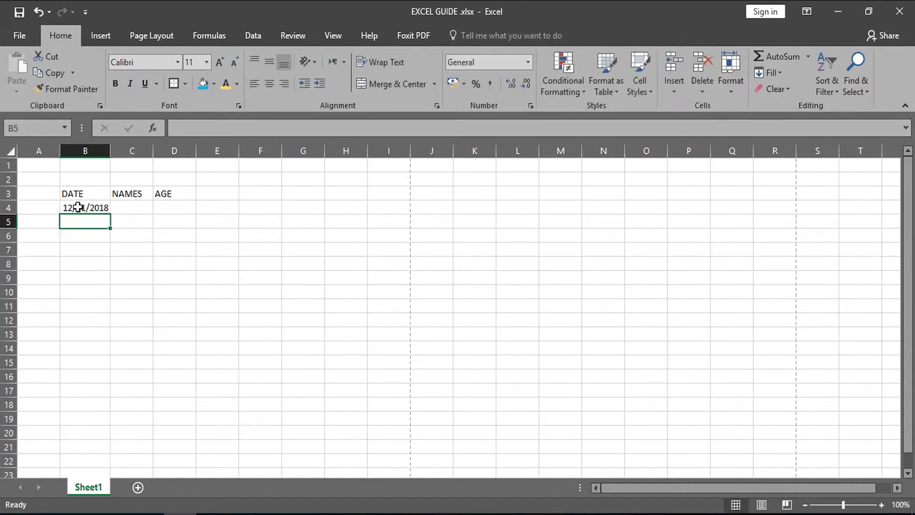
{"action": "left_click", "coordinate": [127, 208]}
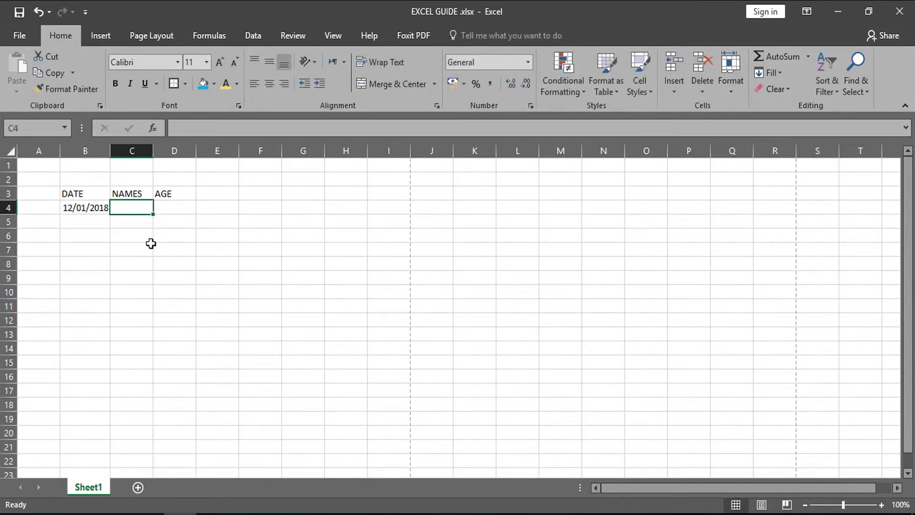
{"action": "type", "text": "GE"}
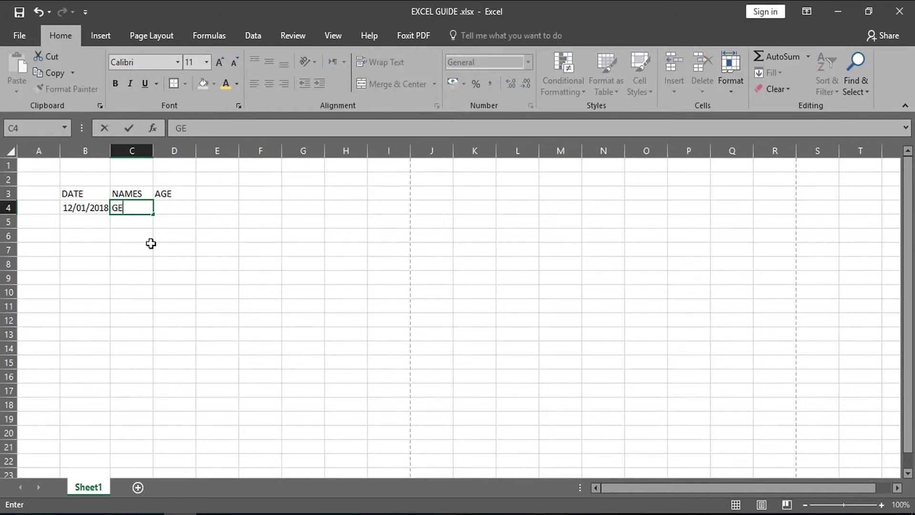
{"action": "type", "text": "ORGE"}
{"action": "key", "text": "Tab"}
{"action": "type", "text": "18"}
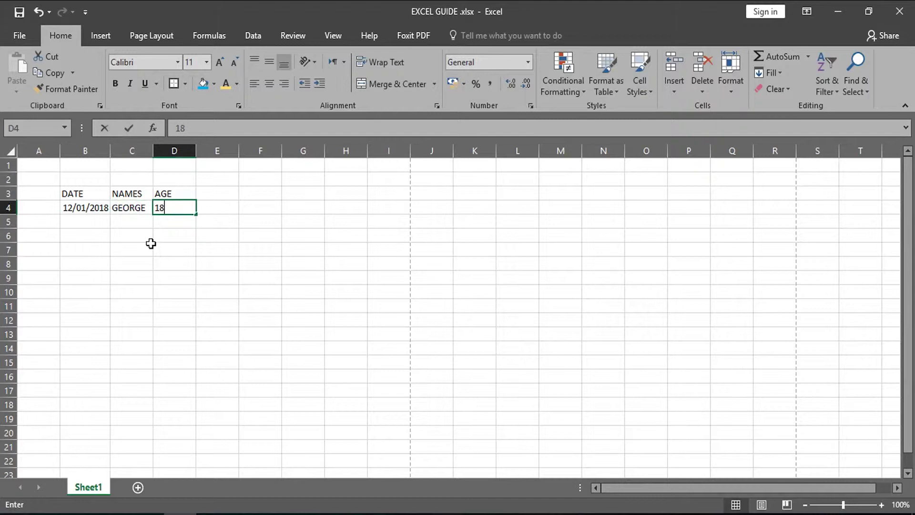
{"action": "key", "text": "Return"}
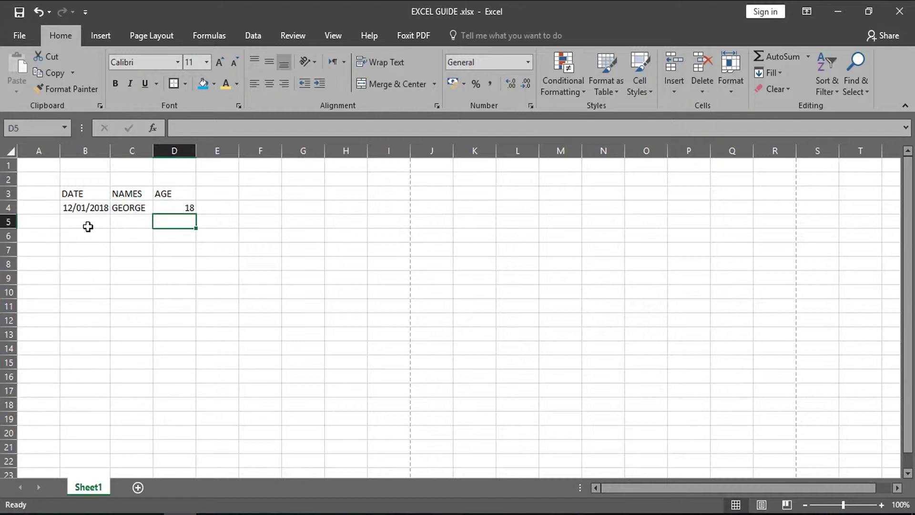
- Extend the date series from B4 down to B6 and enter a first name in each of C5 and C6
{"action": "left_click", "coordinate": [88, 209]}
{"action": "left_click_drag", "start_coordinate": [109, 216], "coordinate": [107, 238]}
{"action": "left_click", "coordinate": [127, 221]}
{"action": "type", "text": "Q;EL"}
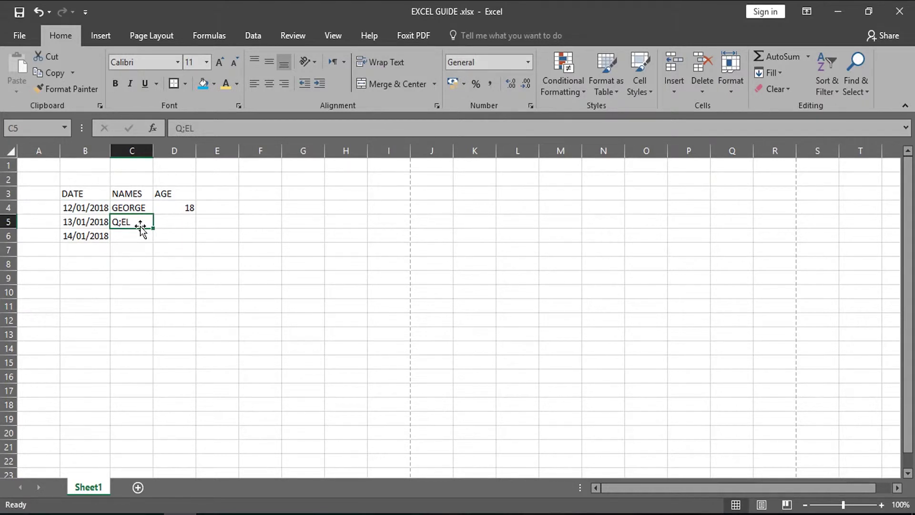
{"action": "type", "text": "Q"}
{"action": "key", "text": "BackSpace"}
{"action": "type", "text": "A"}
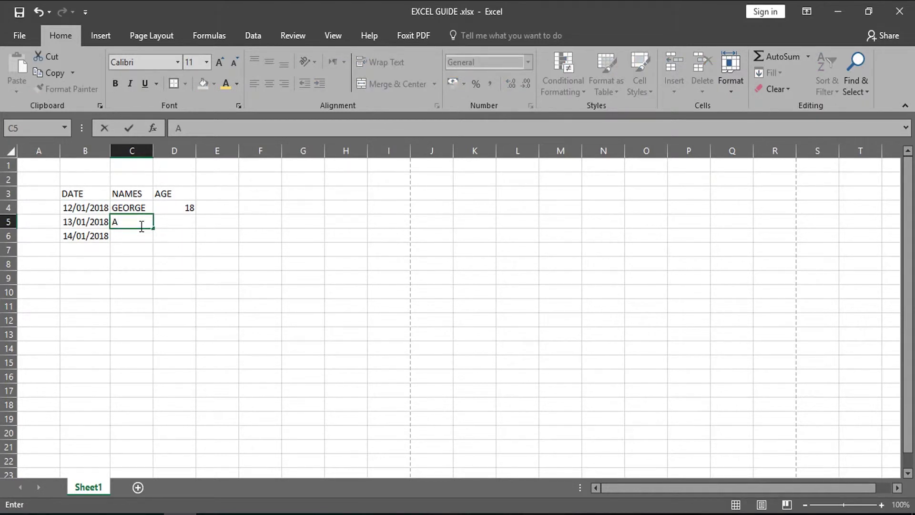
{"action": "type", "text": "MEL"}
{"action": "key", "text": "Return"}
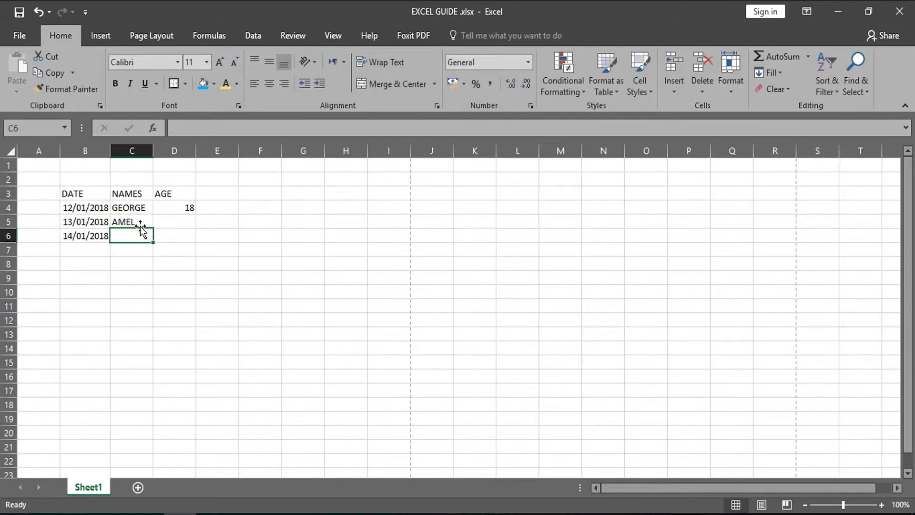
{"action": "type", "text": "JON"}
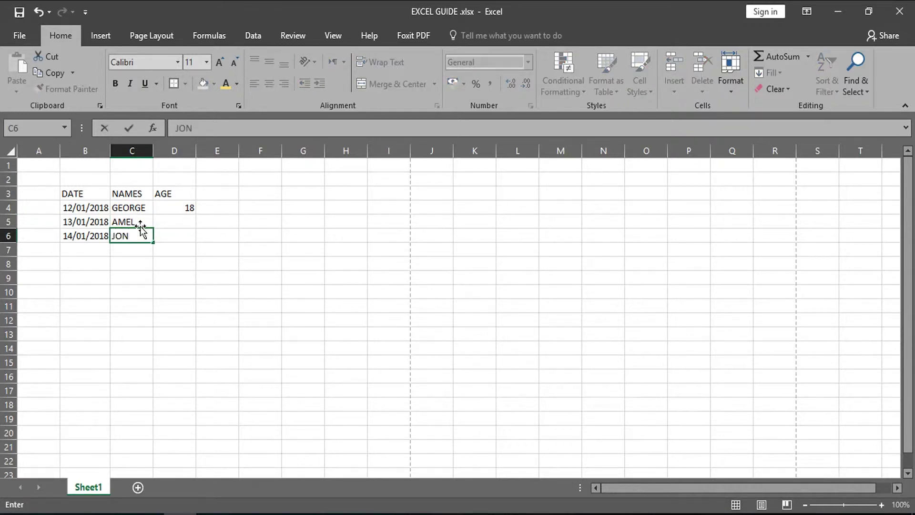
- Enter the ages 23 and 44 in cells D5 and D6
{"action": "left_click", "coordinate": [168, 226]}
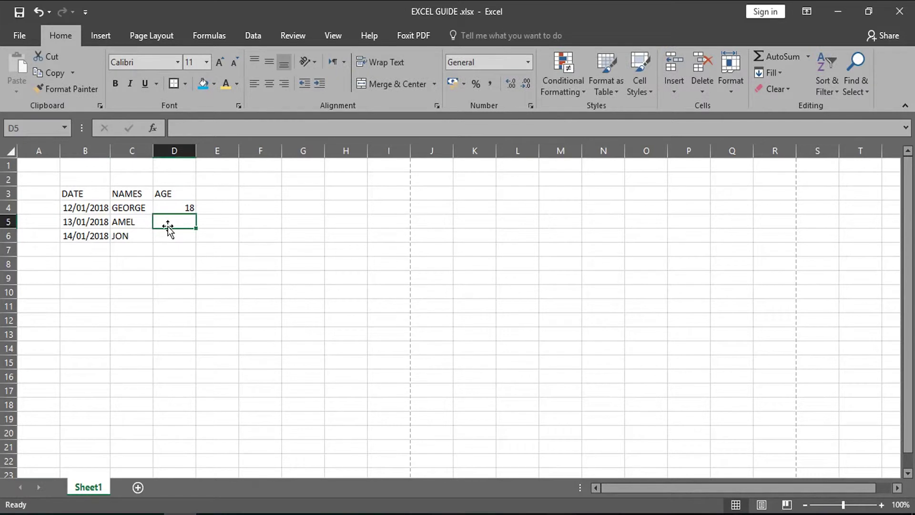
{"action": "type", "text": "23"}
{"action": "key", "text": "Return"}
{"action": "type", "text": "44"}
{"action": "key", "text": "Return"}
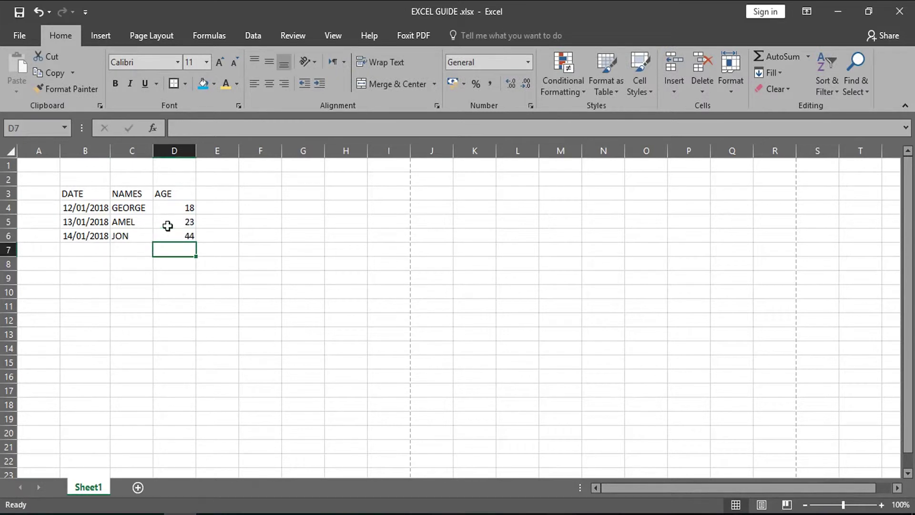
- Centre the contents of B3:D6 both horizontally and vertically
{"action": "left_click", "coordinate": [87, 192]}
{"action": "left_click_drag", "start_coordinate": [86, 193], "coordinate": [179, 235]}
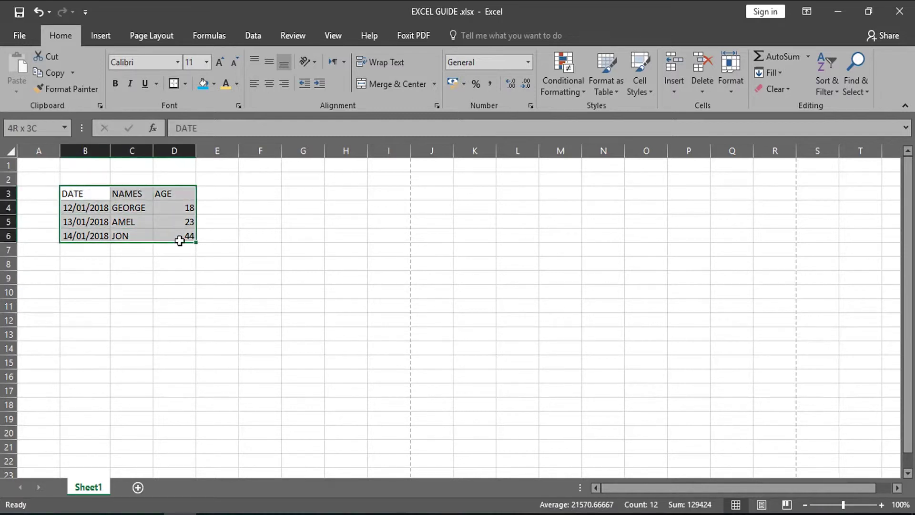
{"action": "left_click", "coordinate": [269, 84]}
{"action": "left_click", "coordinate": [269, 61]}
{"action": "left_click", "coordinate": [189, 307]}
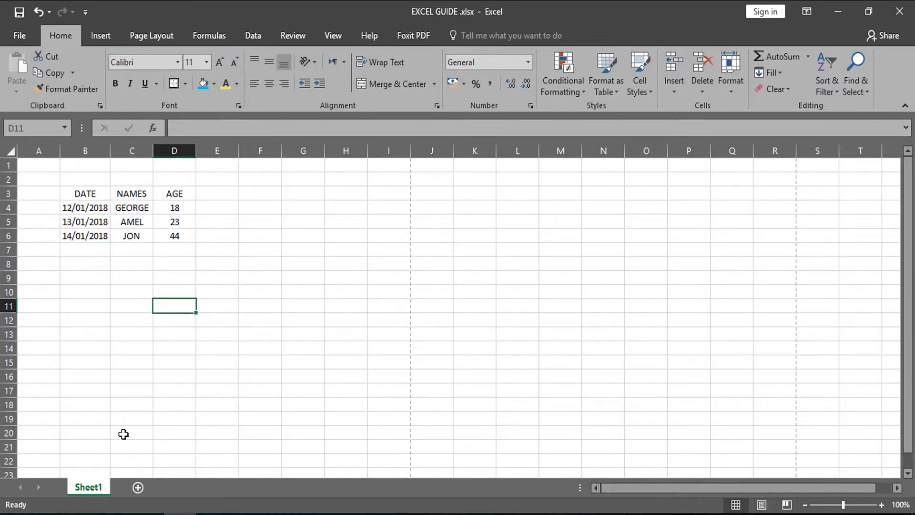
- Format B3:D6 as a table with headers, using the light-blue Medium style with a solid blue header and shaded bands
{"action": "left_click_drag", "start_coordinate": [78, 195], "coordinate": [174, 244]}
{"action": "left_click", "coordinate": [174, 244]}
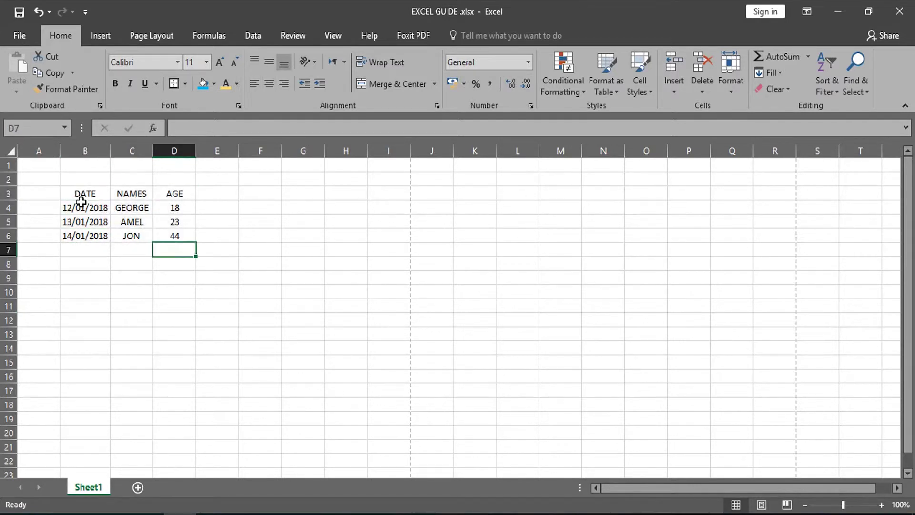
{"action": "left_click_drag", "start_coordinate": [78, 194], "coordinate": [174, 229]}
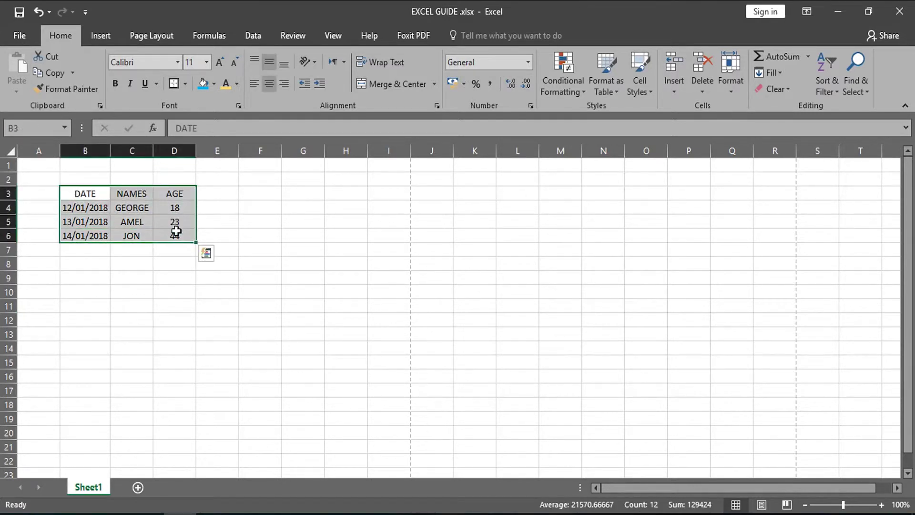
{"action": "left_click", "coordinate": [571, 84]}
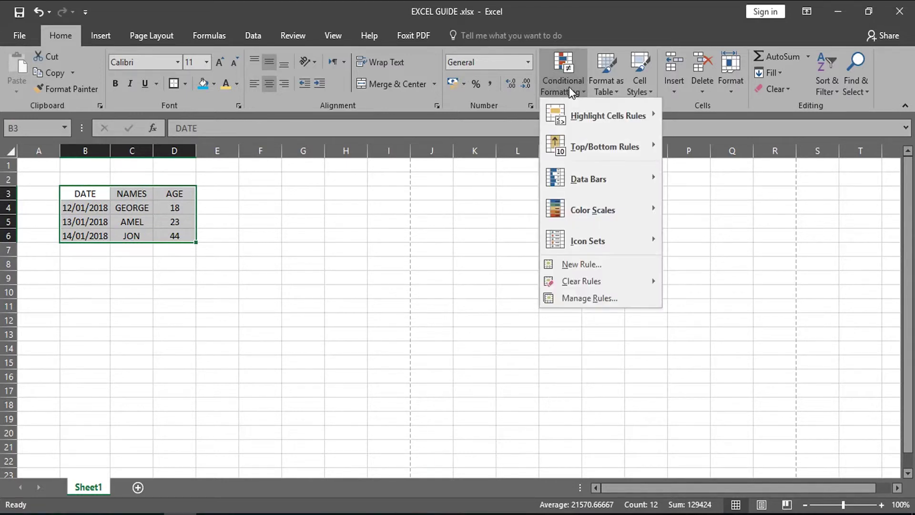
{"action": "left_click", "coordinate": [599, 84]}
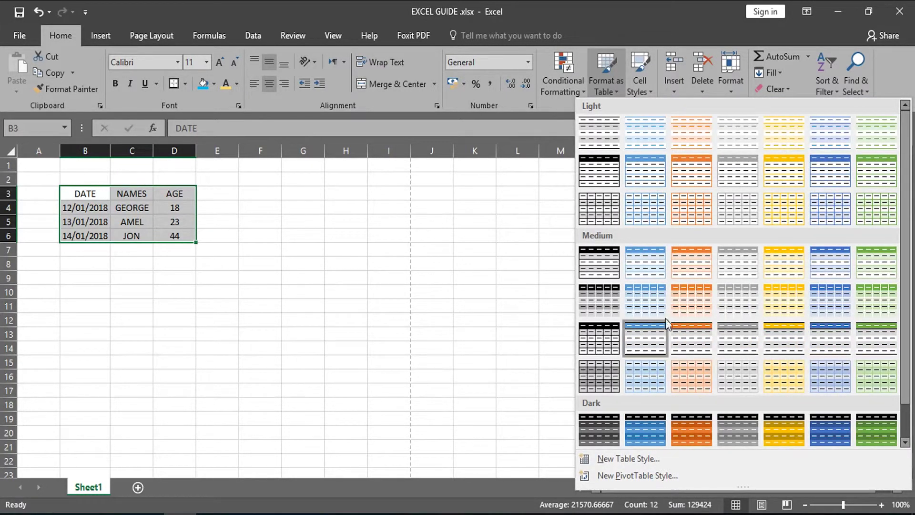
{"action": "left_click", "coordinate": [649, 299]}
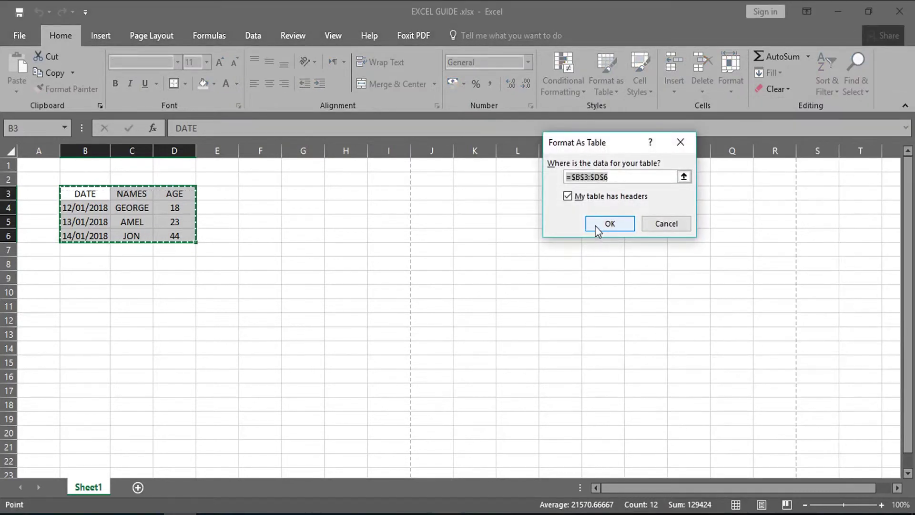
{"action": "left_click", "coordinate": [602, 225]}
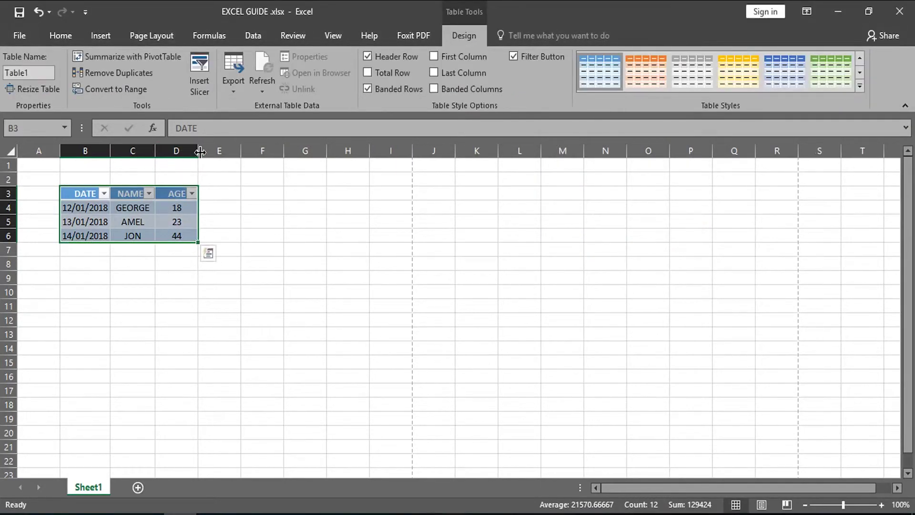
- Widen the AGE, NAMES and DATE columns to roughly twice their width and deselect the table
{"action": "left_click_drag", "start_coordinate": [198, 152], "coordinate": [259, 156]}
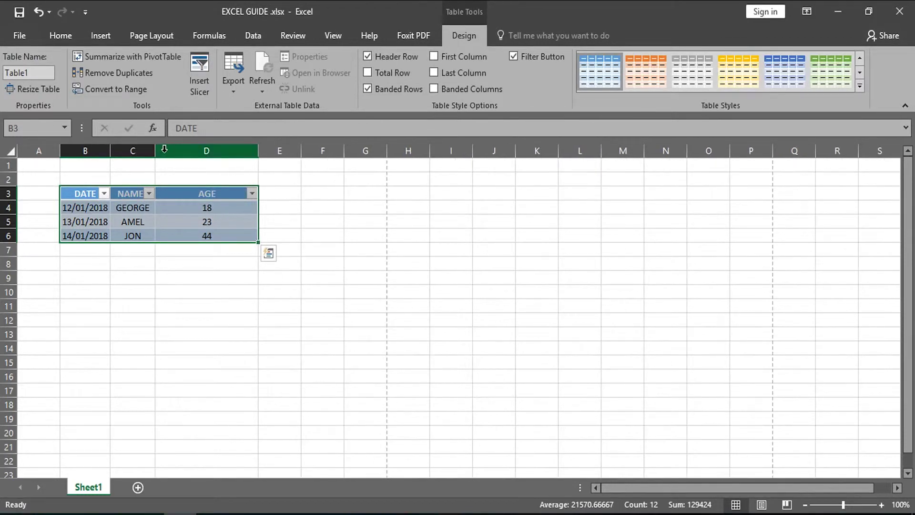
{"action": "left_click_drag", "start_coordinate": [155, 150], "coordinate": [201, 150]}
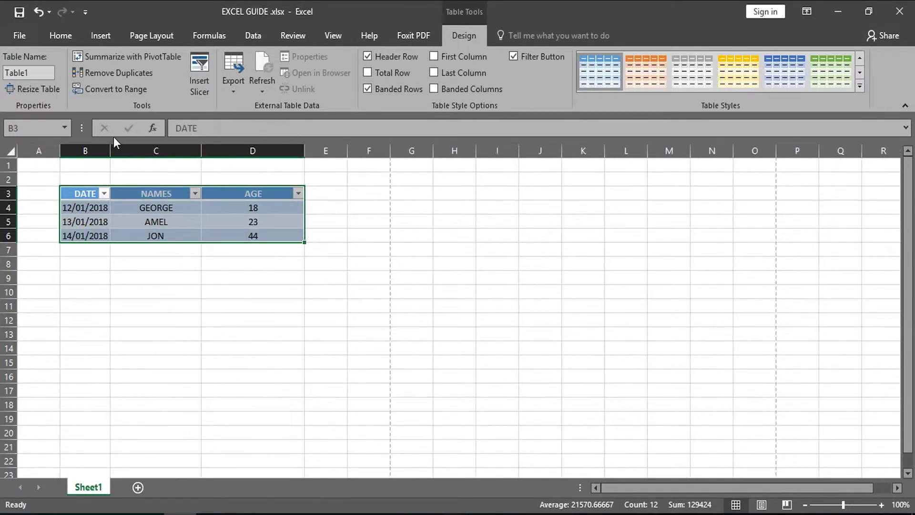
{"action": "left_click_drag", "start_coordinate": [111, 148], "coordinate": [155, 151]}
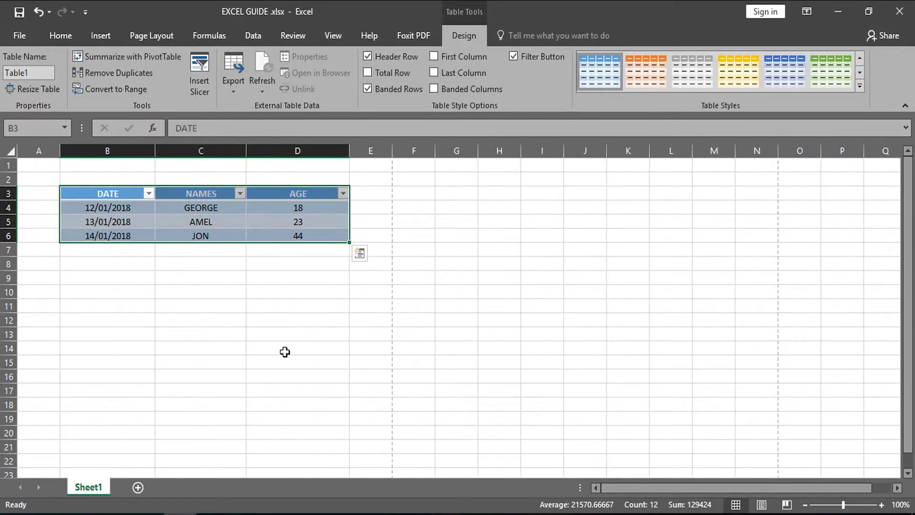
{"action": "left_click", "coordinate": [284, 326]}
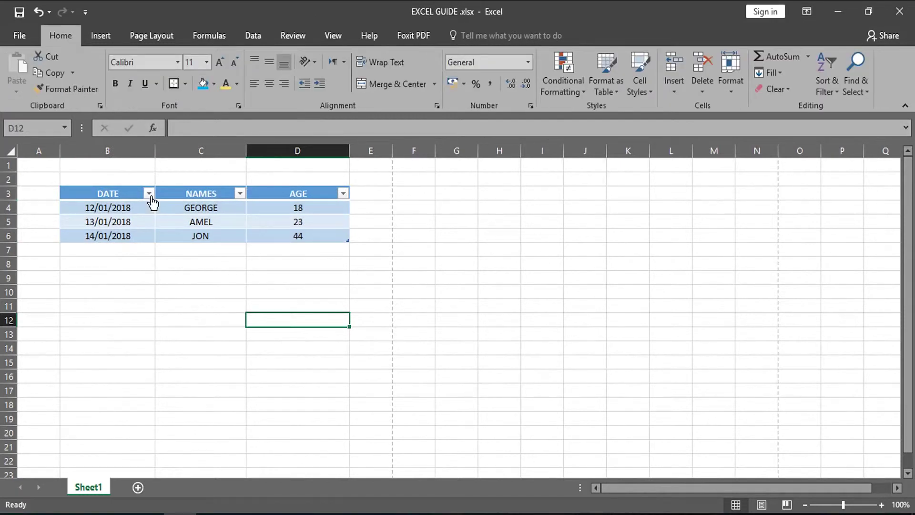
- Examine the sort and filter options of the DATE, NAMES and AGE headers
{"action": "left_click", "coordinate": [150, 194]}
{"action": "left_click", "coordinate": [150, 194]}
{"action": "left_click", "coordinate": [240, 194]}
{"action": "left_click", "coordinate": [241, 195]}
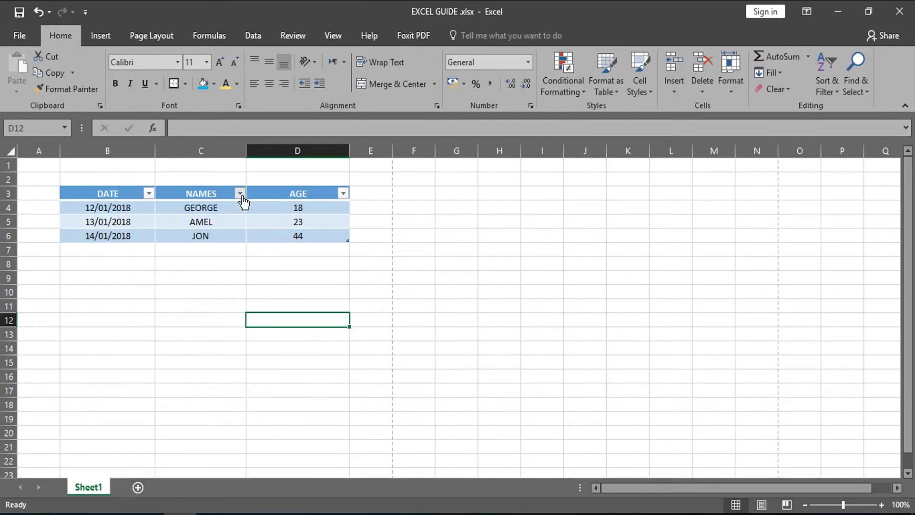
{"action": "left_click", "coordinate": [343, 194]}
{"action": "left_click", "coordinate": [343, 194]}
- Examine the available Format as Table styles and the Cell Styles gallery without applying any
{"action": "left_click", "coordinate": [602, 88]}
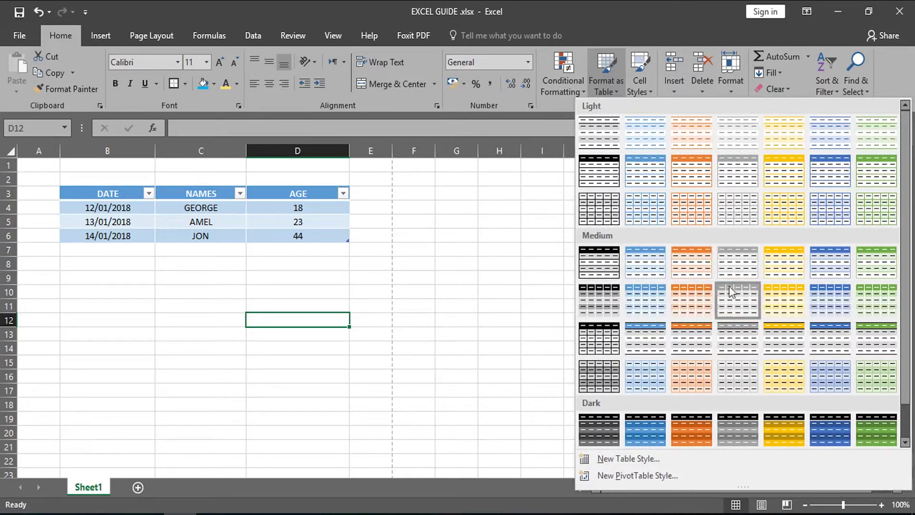
{"action": "left_click", "coordinate": [274, 251]}
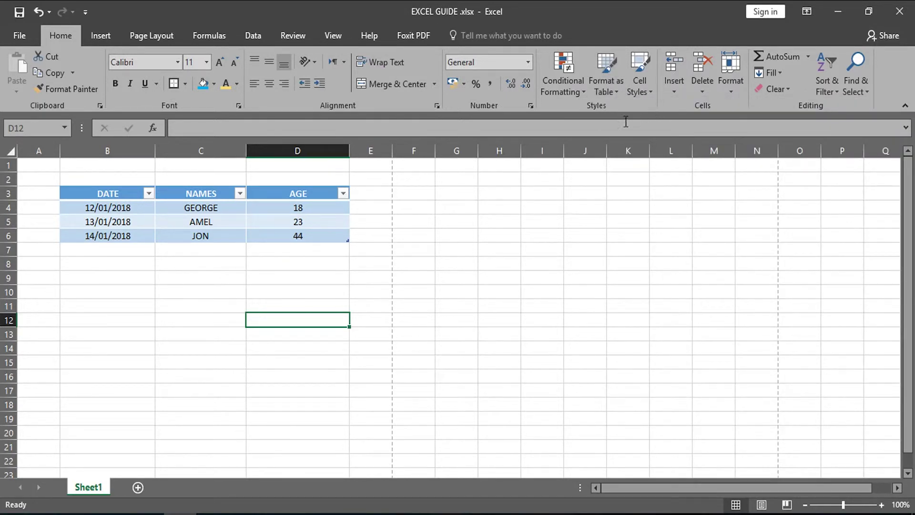
{"action": "left_click", "coordinate": [645, 91]}
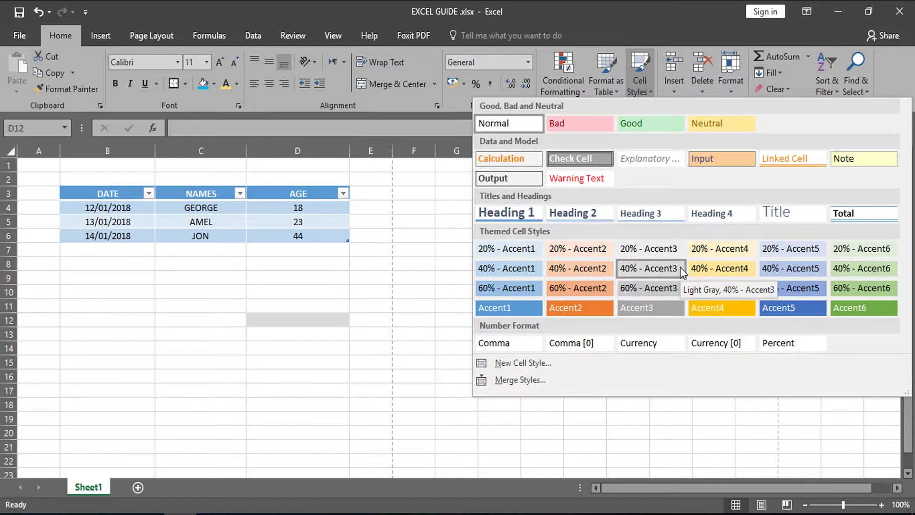
{"action": "left_click", "coordinate": [641, 92]}
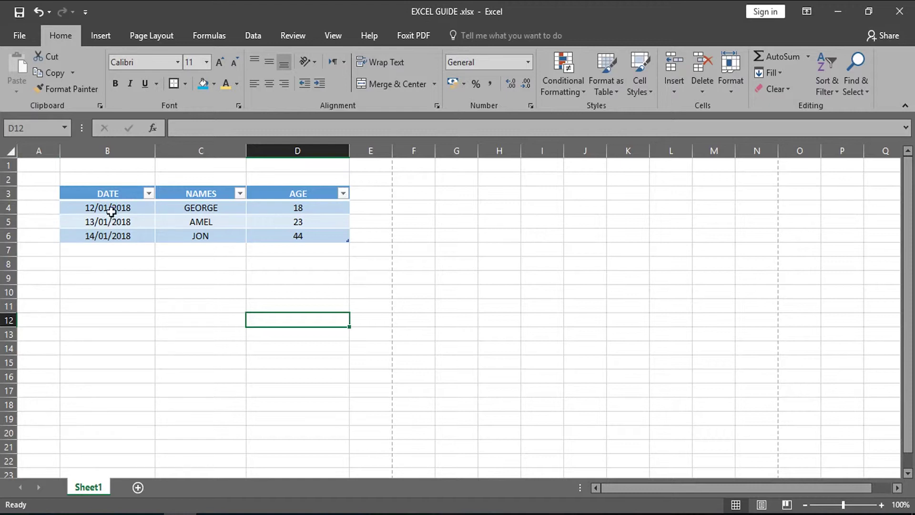
- Insert a blank sheet row above the 13/01/2018 entry in row 5 and deselect it
{"action": "left_click", "coordinate": [87, 209]}
{"action": "left_click", "coordinate": [88, 223]}
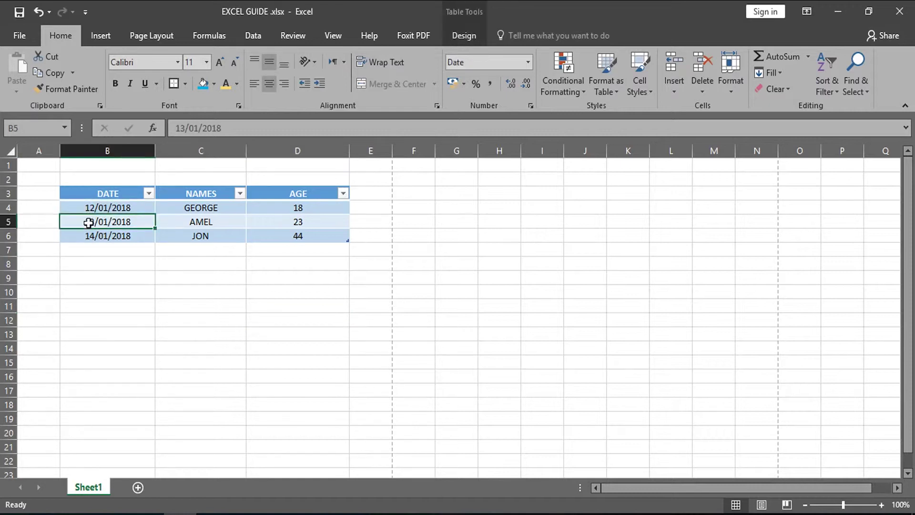
{"action": "left_click", "coordinate": [6, 222]}
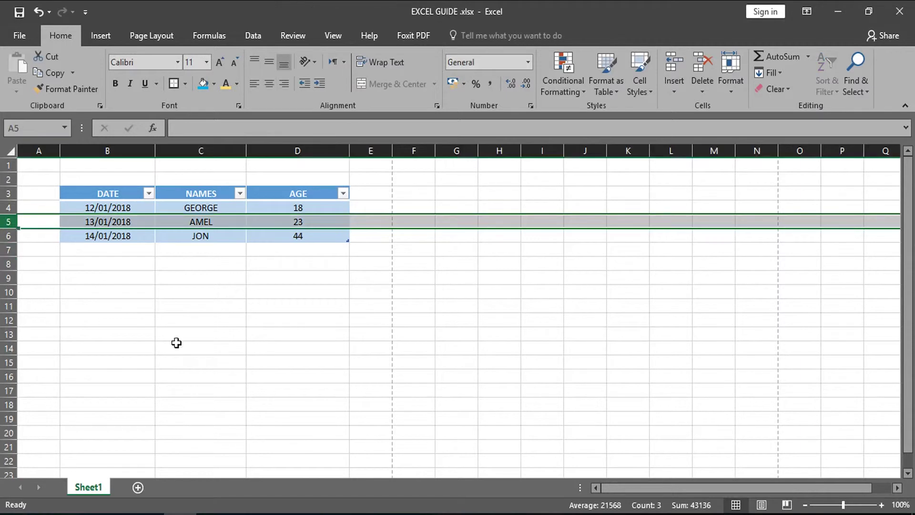
{"action": "left_click", "coordinate": [672, 84]}
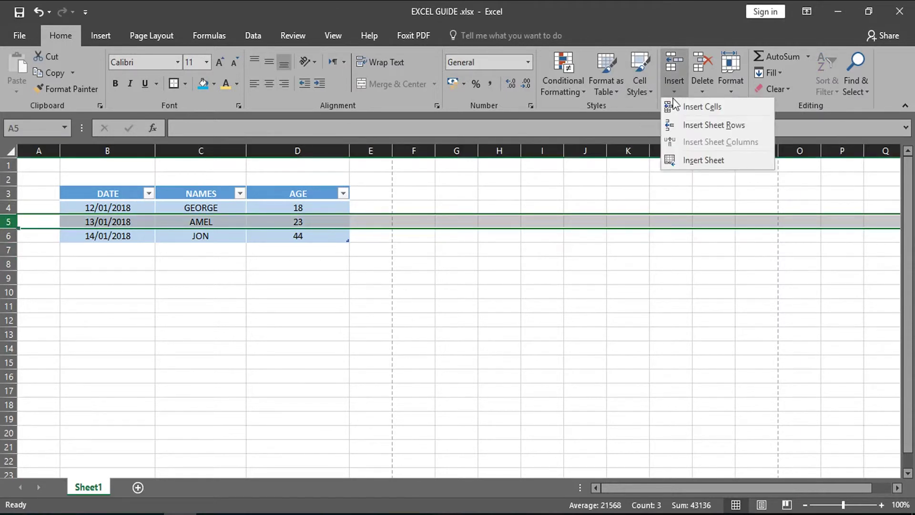
{"action": "left_click", "coordinate": [684, 105]}
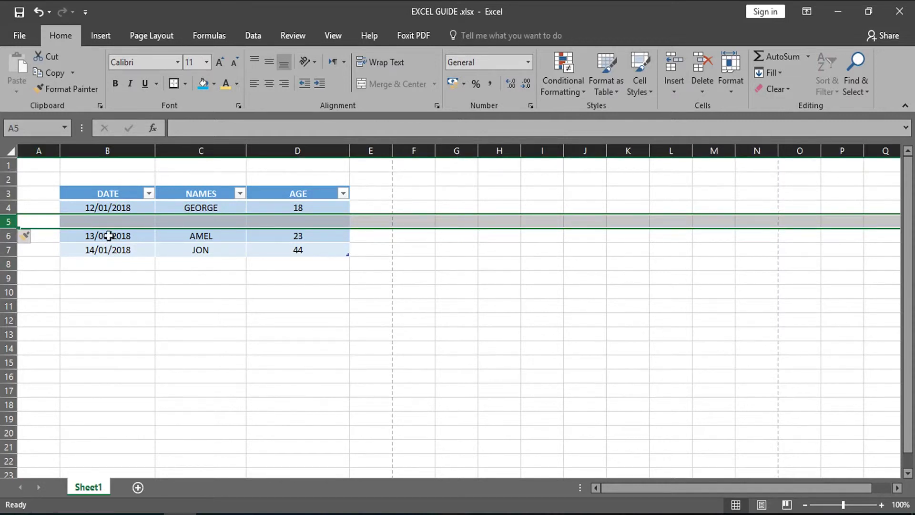
{"action": "left_click", "coordinate": [210, 313]}
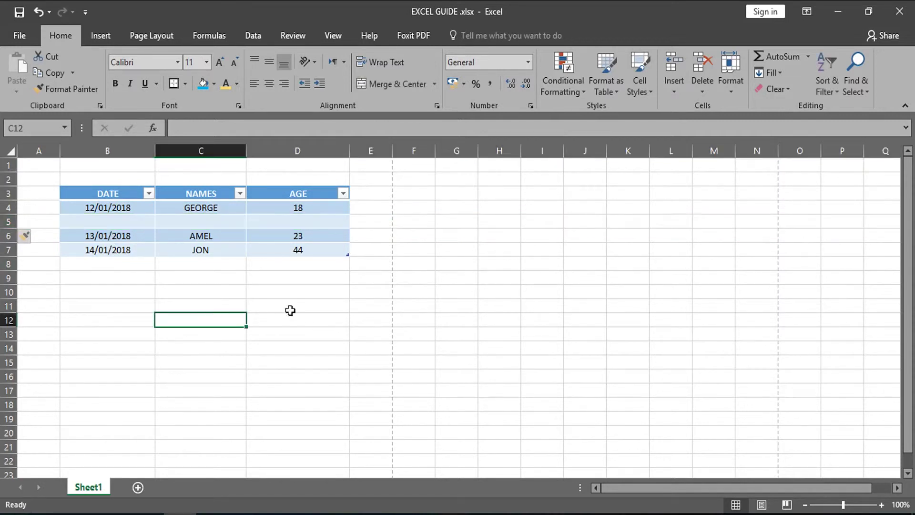
- Delete the blank sheet row 5 from between the table's first and second entries
{"action": "left_click", "coordinate": [7, 221]}
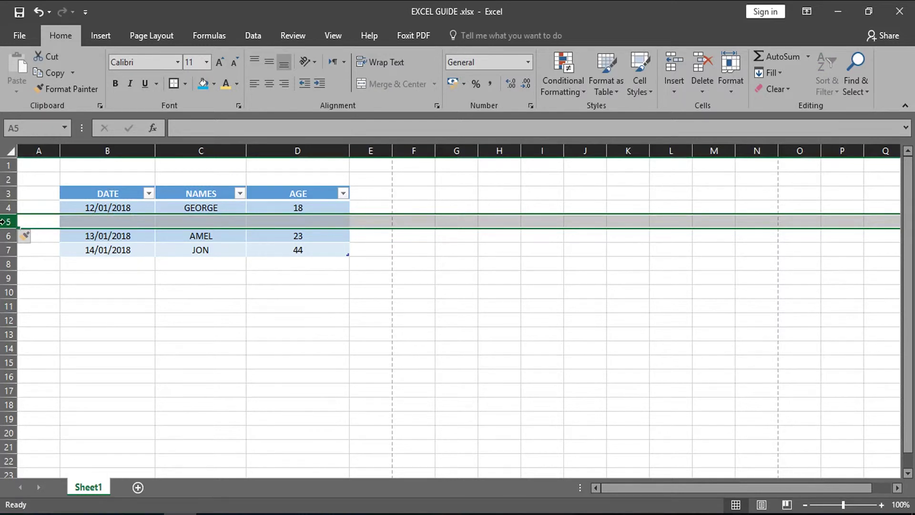
{"action": "left_click", "coordinate": [8, 249]}
{"action": "left_click", "coordinate": [8, 221]}
{"action": "left_click", "coordinate": [706, 87]}
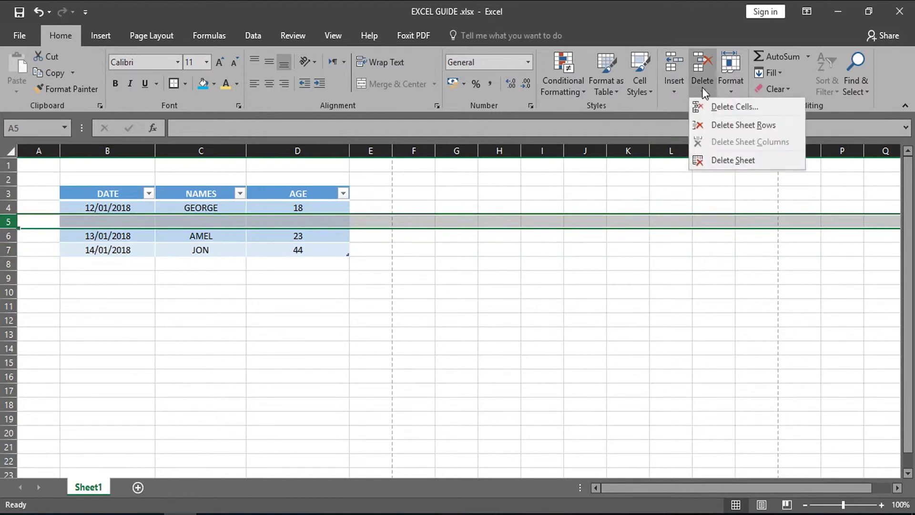
{"action": "left_click", "coordinate": [728, 124]}
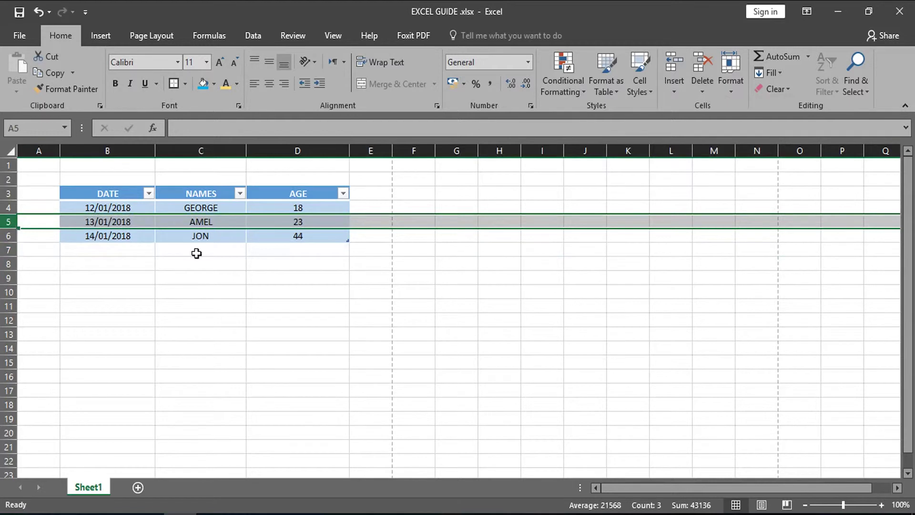
- Examine the Insert, Delete and Format options for cell C5, and the AutoSum functions, without applying any
{"action": "left_click", "coordinate": [182, 225]}
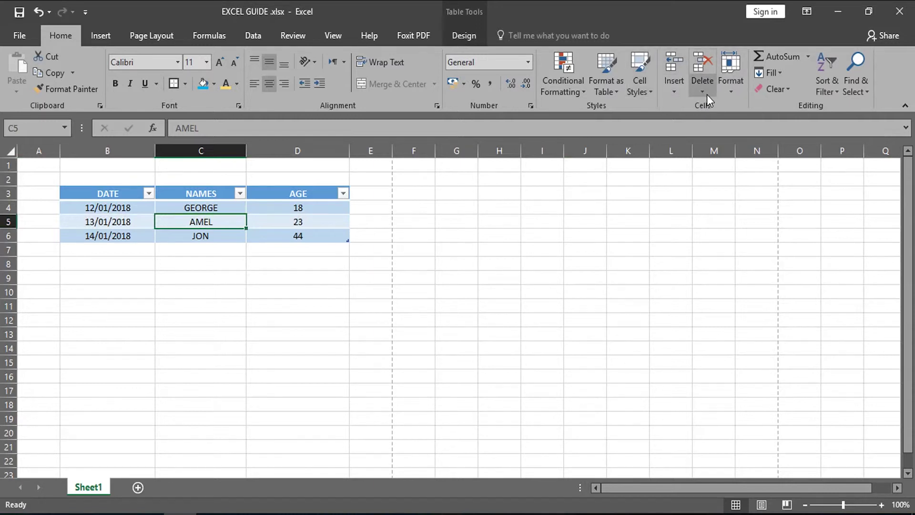
{"action": "left_click", "coordinate": [674, 92]}
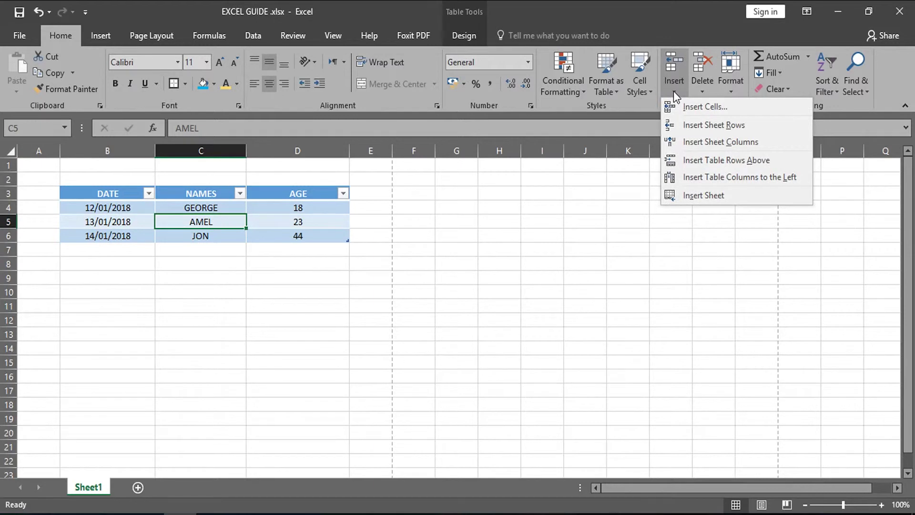
{"action": "left_click", "coordinate": [704, 89]}
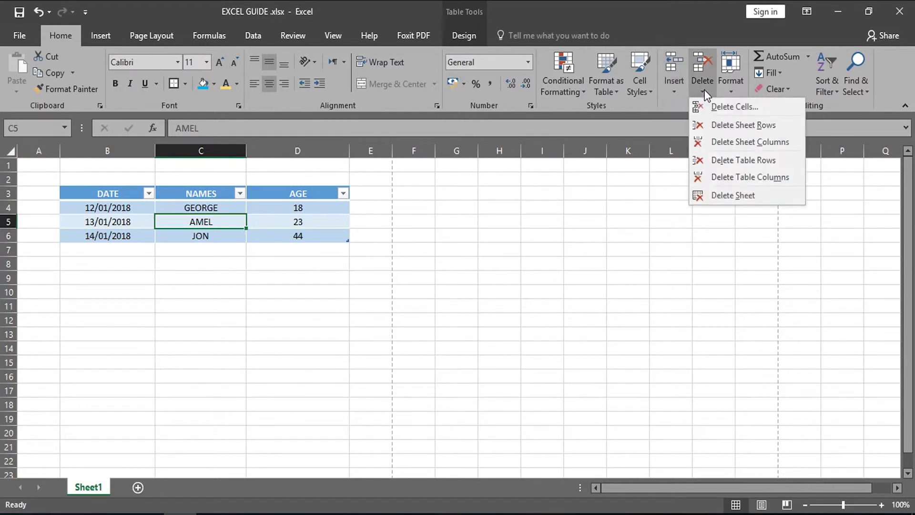
{"action": "left_click", "coordinate": [677, 87]}
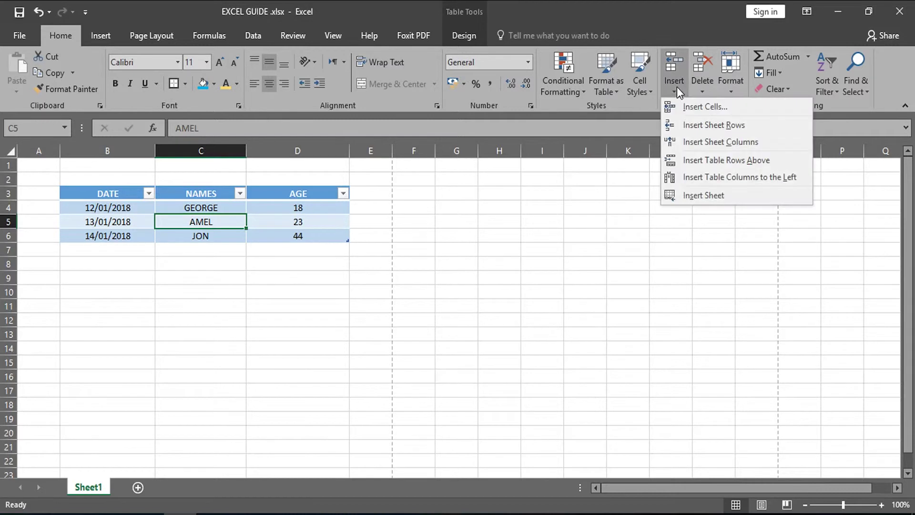
{"action": "left_click", "coordinate": [728, 84]}
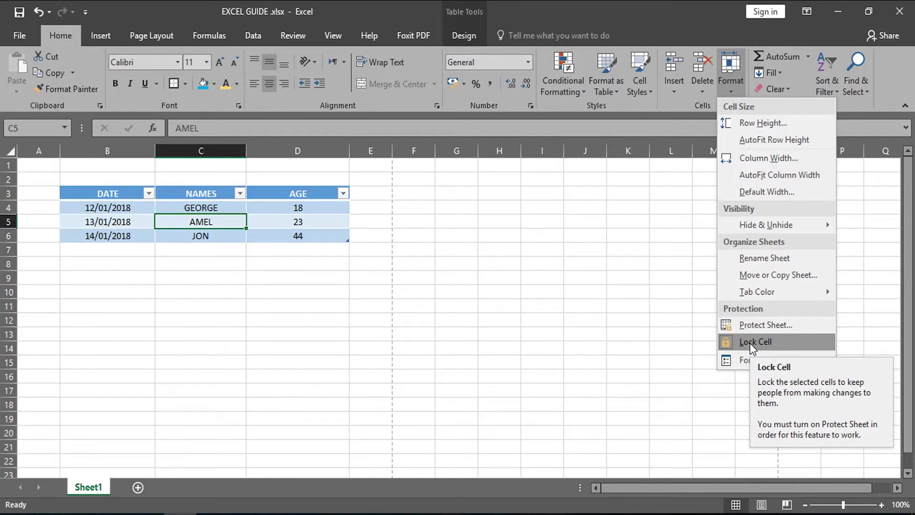
{"action": "left_click", "coordinate": [869, 184]}
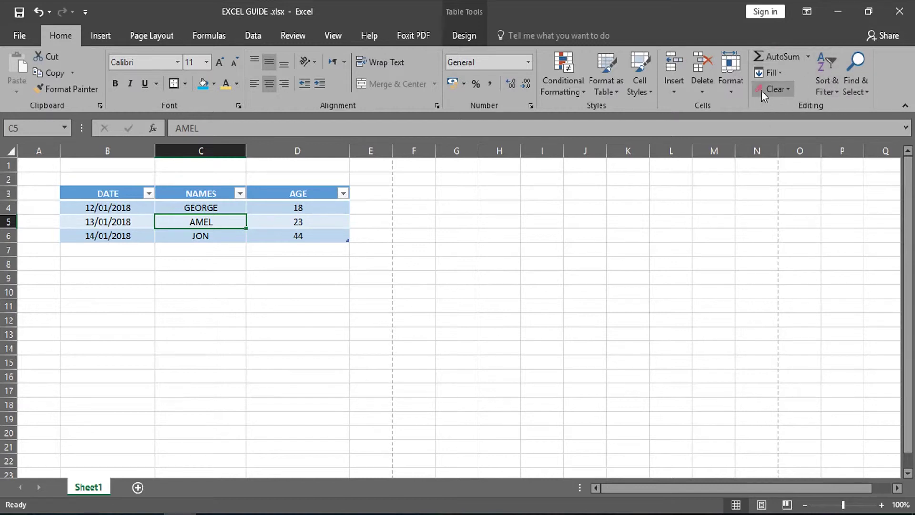
{"action": "left_click", "coordinate": [810, 57]}
{"action": "left_click", "coordinate": [811, 56]}
- Fill cell B4 down from the DATE header directly above it
{"action": "left_click", "coordinate": [779, 73]}
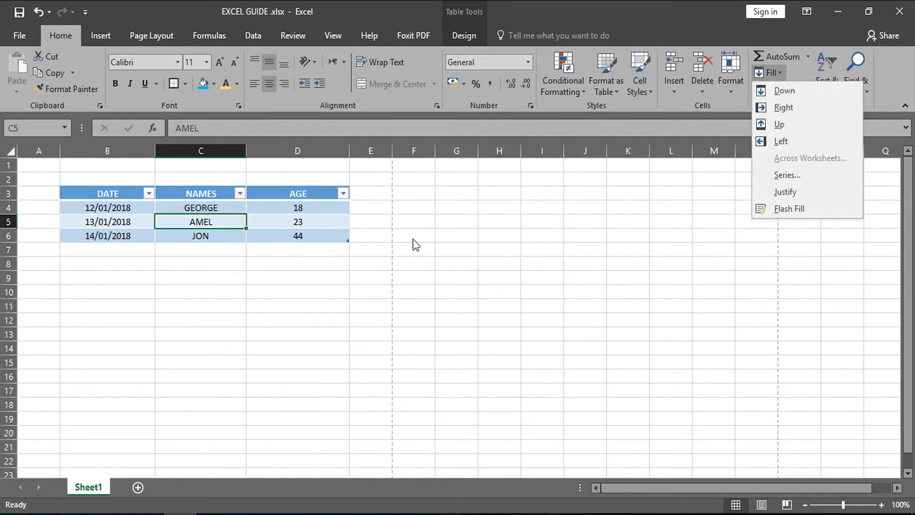
{"action": "left_click", "coordinate": [125, 208]}
{"action": "left_click", "coordinate": [124, 208]}
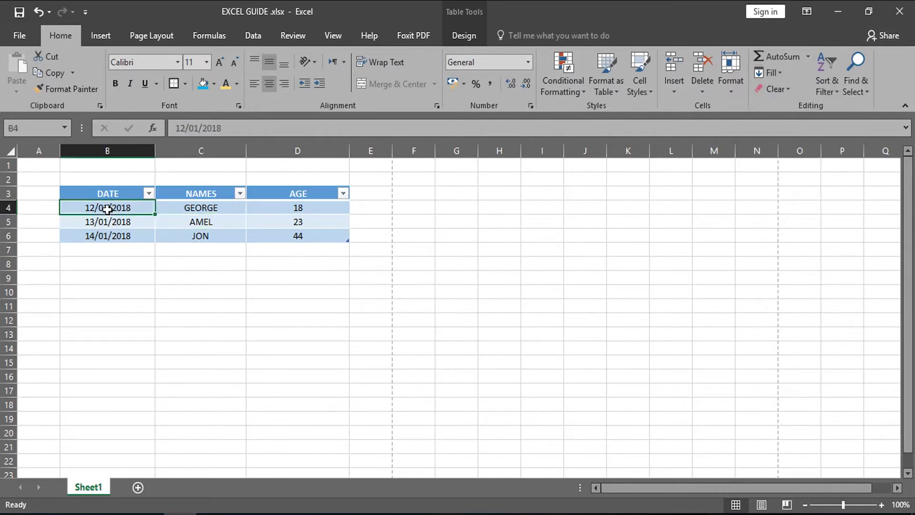
{"action": "left_click", "coordinate": [776, 74]}
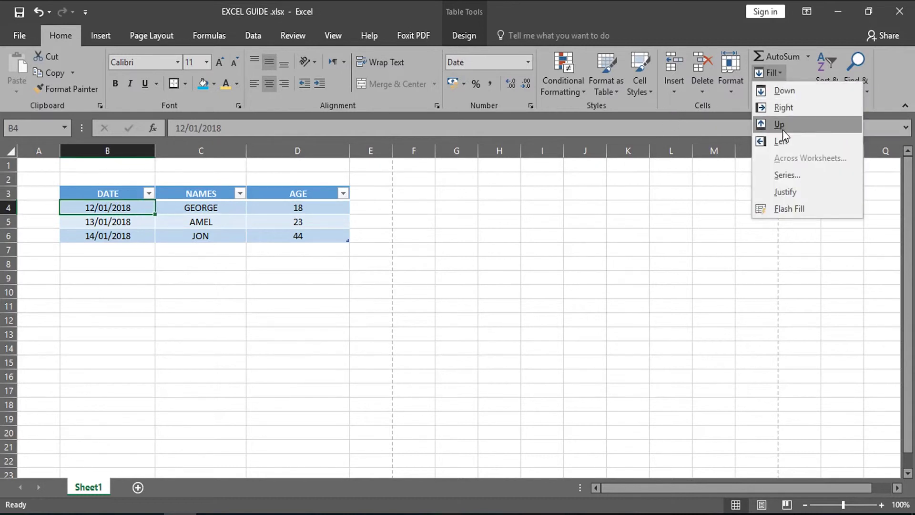
{"action": "left_click", "coordinate": [790, 90]}
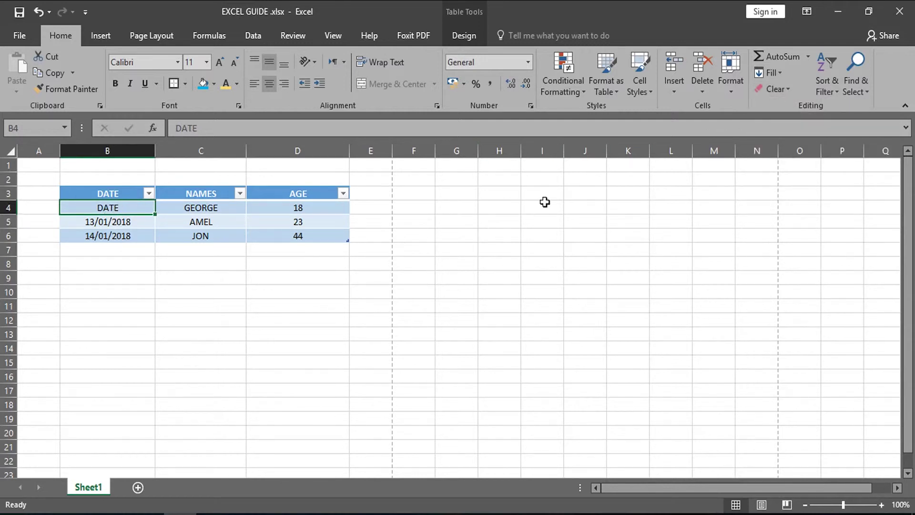
- Examine the Fill directions and the Clear options for cell B4 without applying any
{"action": "left_click", "coordinate": [771, 73]}
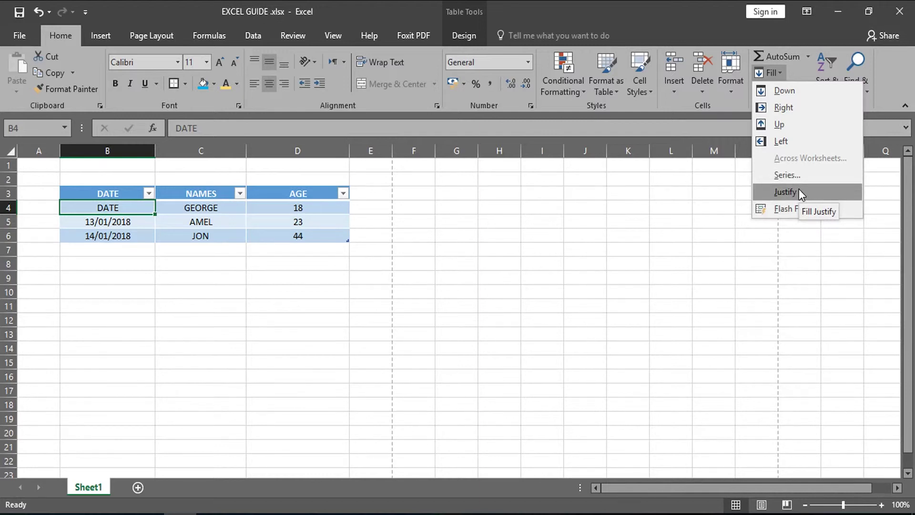
{"action": "left_click", "coordinate": [674, 214]}
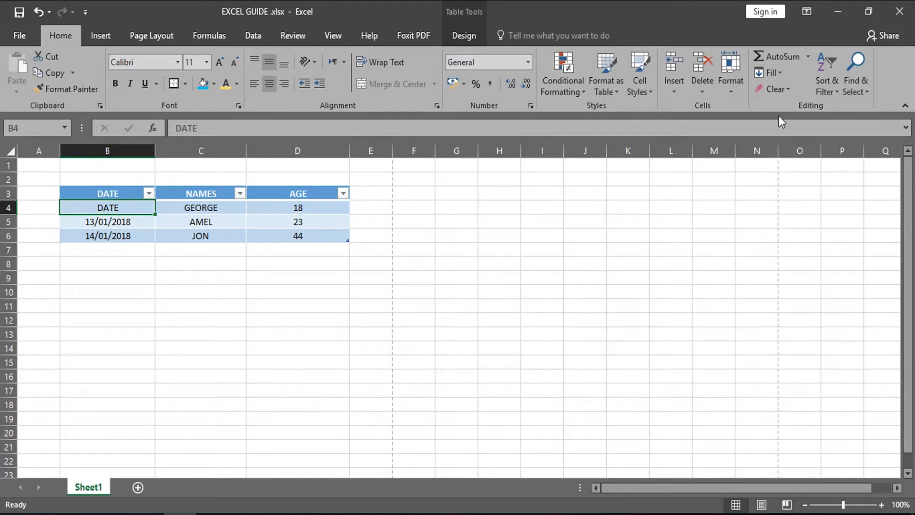
{"action": "left_click", "coordinate": [789, 90]}
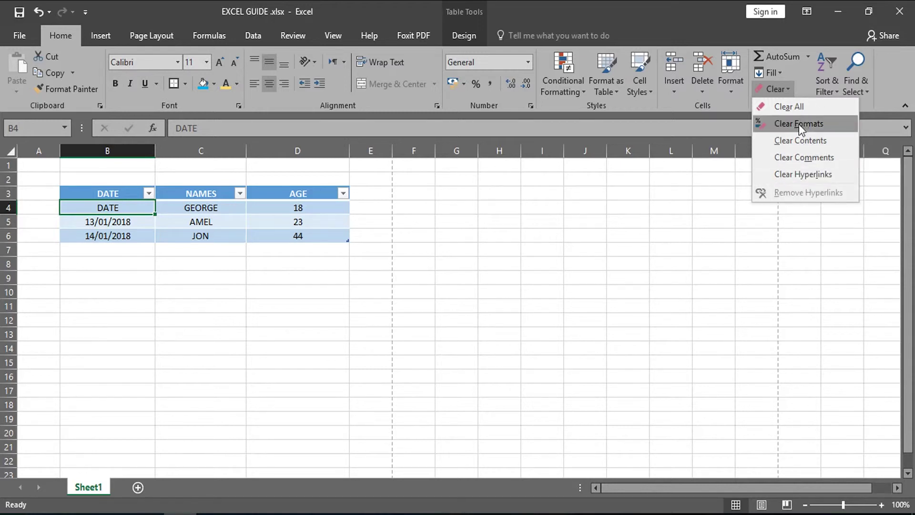
{"action": "left_click", "coordinate": [582, 210]}
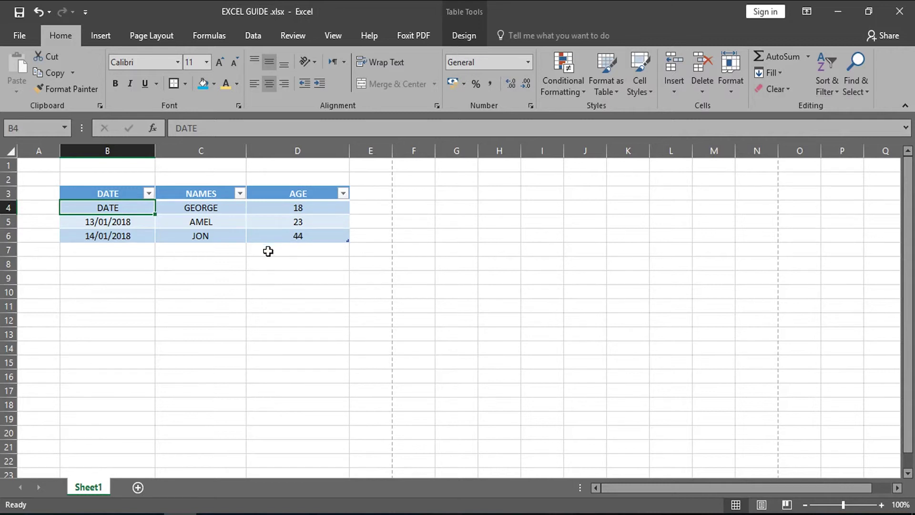
- Examine the Sort & Filter options, the DATE header's filter choices and the Find & Select commands
{"action": "left_click", "coordinate": [821, 87]}
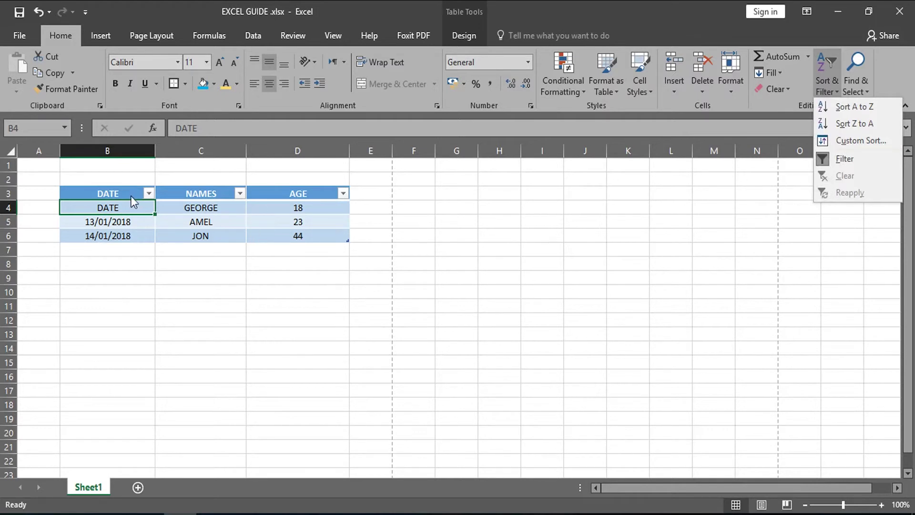
{"action": "left_click", "coordinate": [150, 192]}
{"action": "left_click", "coordinate": [151, 192]}
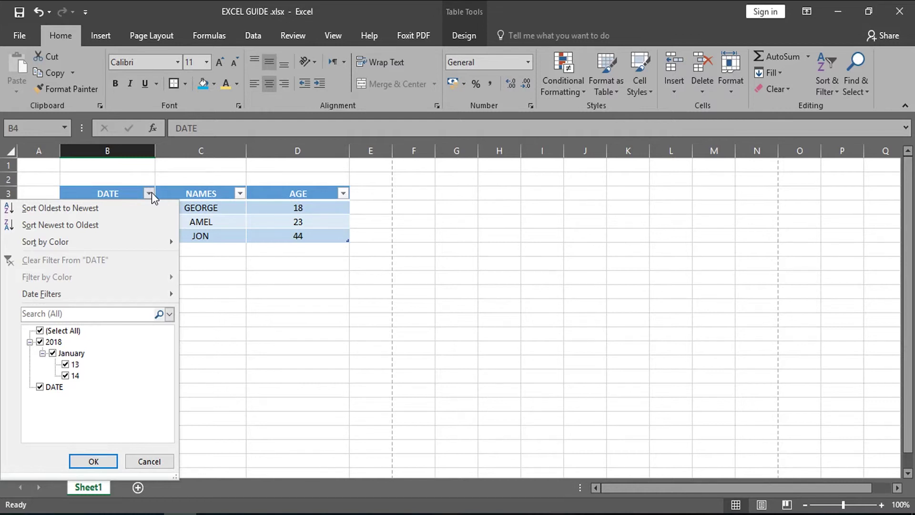
{"action": "left_click", "coordinate": [485, 197]}
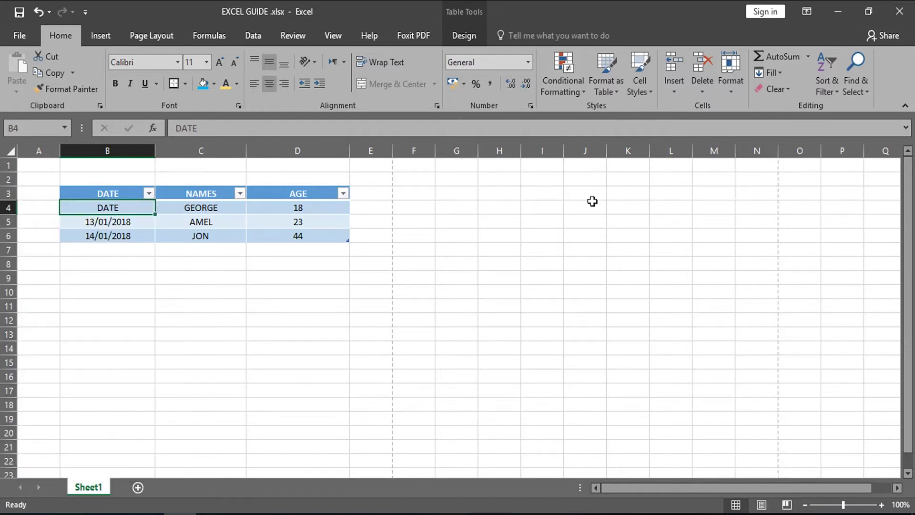
{"action": "left_click", "coordinate": [857, 78]}
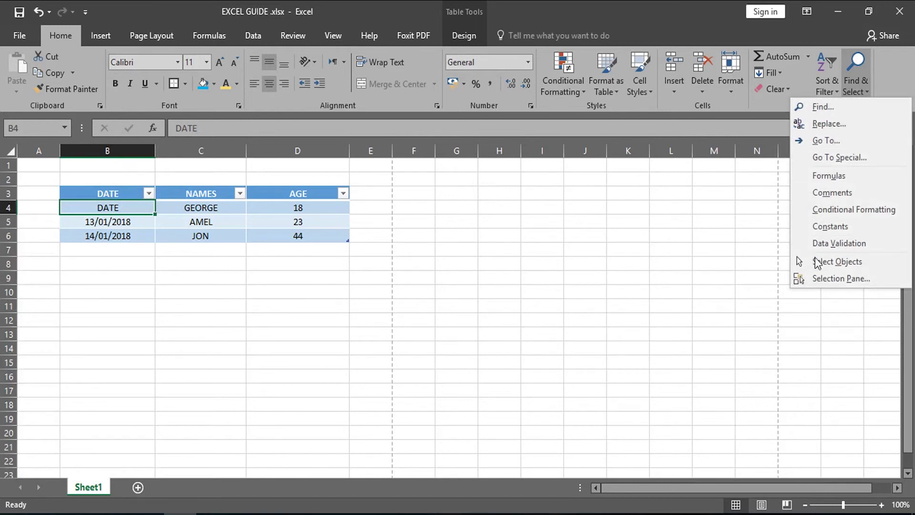
{"action": "left_click", "coordinate": [862, 85]}
{"action": "left_click", "coordinate": [862, 84]}
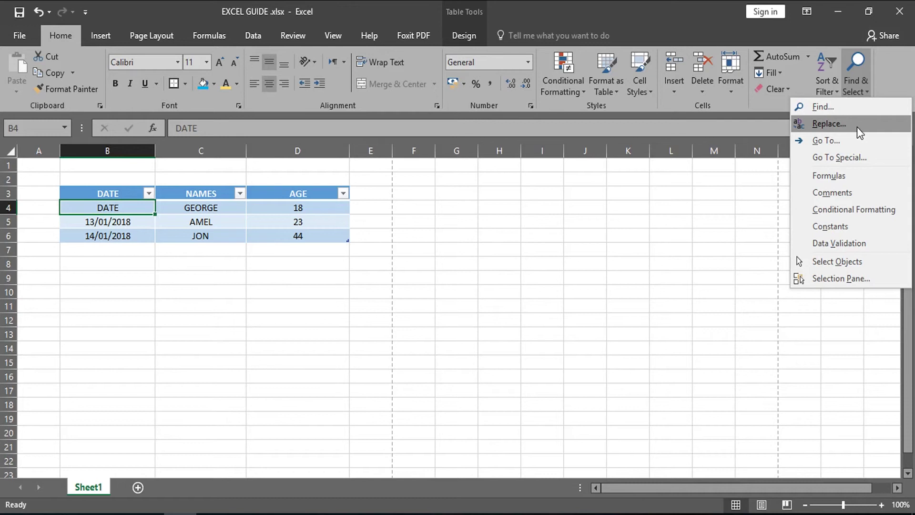
{"action": "left_click", "coordinate": [531, 287]}
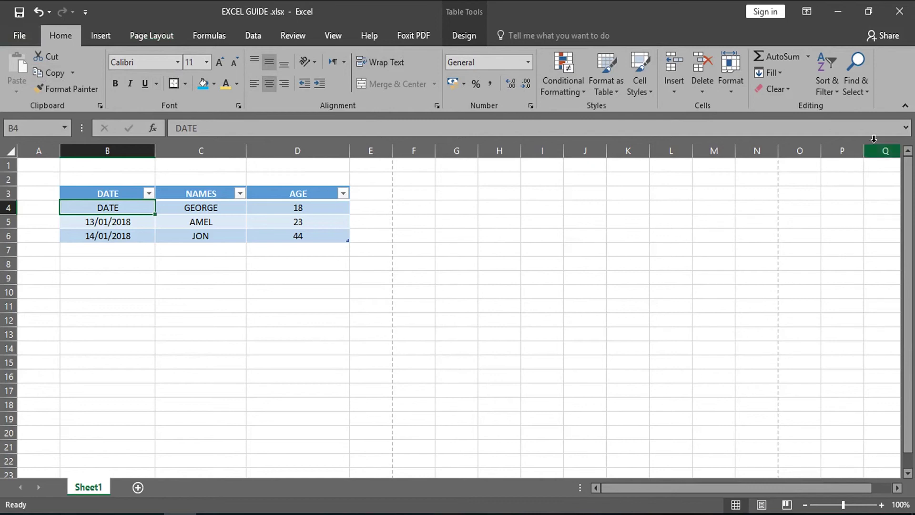
- Collapse the ribbon and pin it open again, twice, to demonstrate hiding and restoring it
{"action": "left_click", "coordinate": [905, 105]}
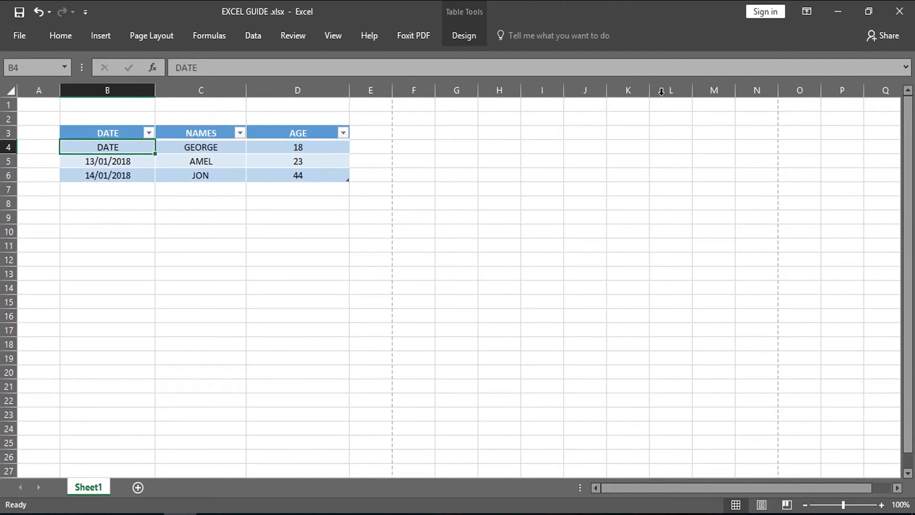
{"action": "left_click", "coordinate": [61, 41]}
{"action": "left_click", "coordinate": [904, 109]}
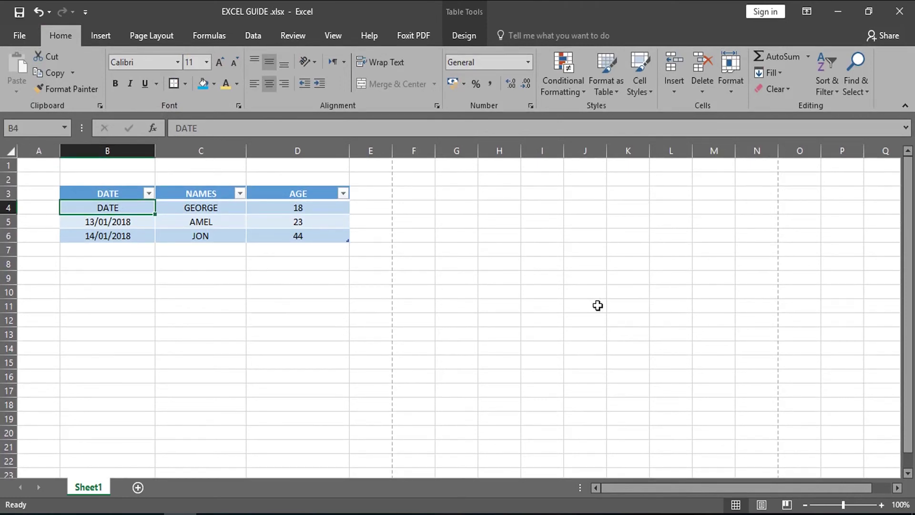
{"action": "left_click", "coordinate": [905, 106]}
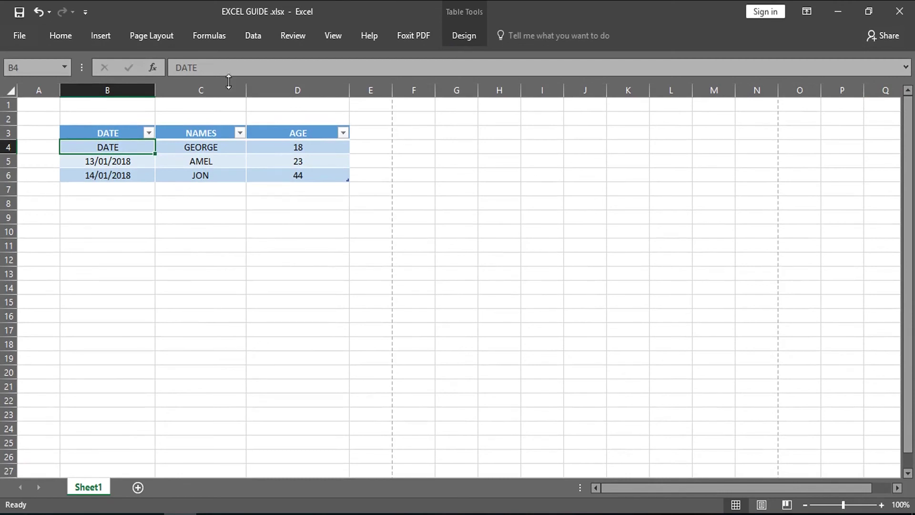
{"action": "left_click", "coordinate": [62, 42]}
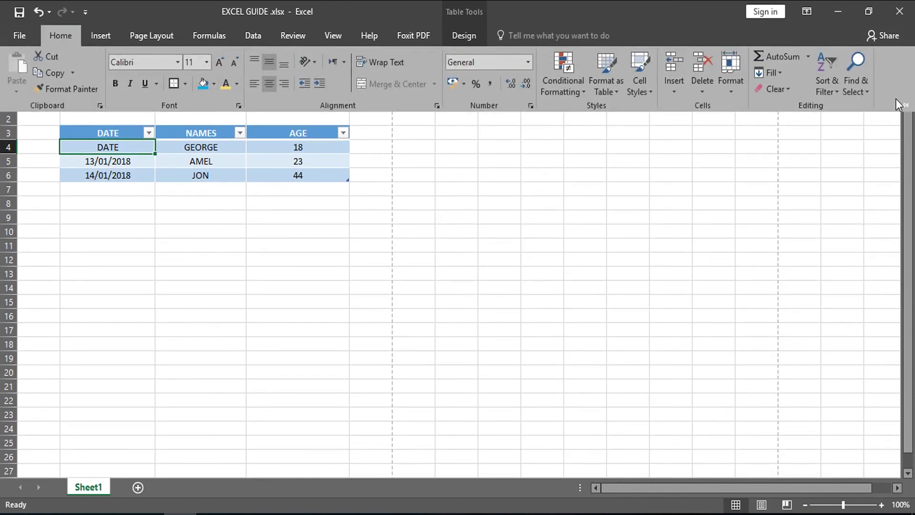
{"action": "left_click", "coordinate": [905, 105]}
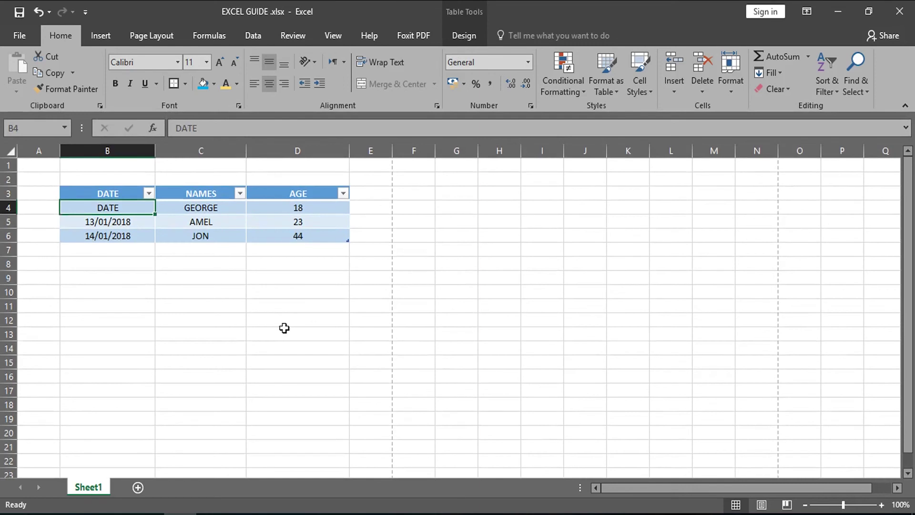
- Replace cell B4's content with the long filler string "JNGSDJNGSDNGLJNDLJNGDLJFNGLJLJNDG;JNGDNLRGNDLFNGLEDNGLJNEGDJNEDJNG"
{"action": "type", "text": "JNGSDJNGSDNGLJNDLJNG"}
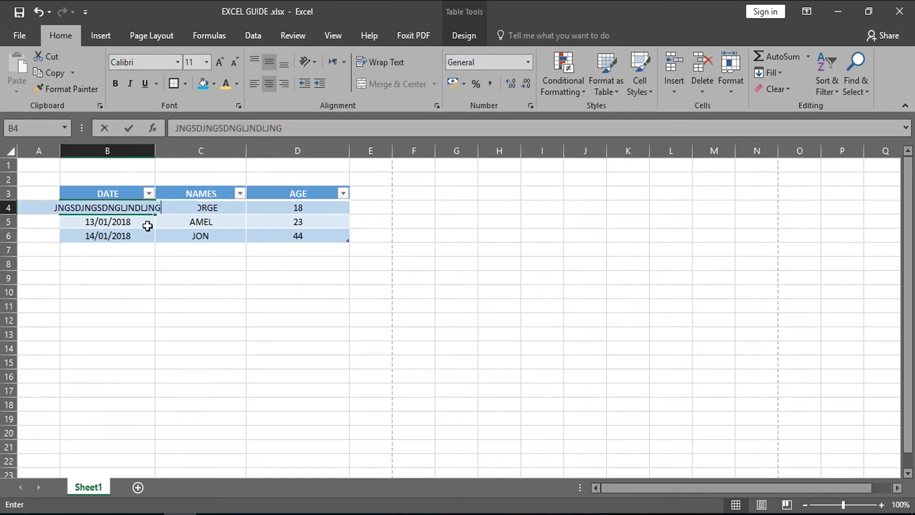
{"action": "type", "text": "DLJFNGLJLJNDG;JNGDNLRGNDLFNGLEDNGLJNEGDJNEDJ"}
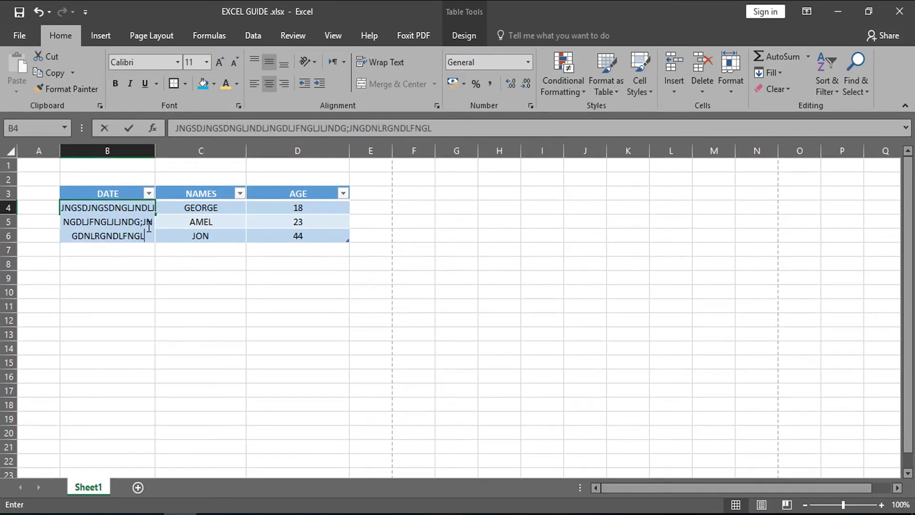
{"action": "key", "text": "Return"}
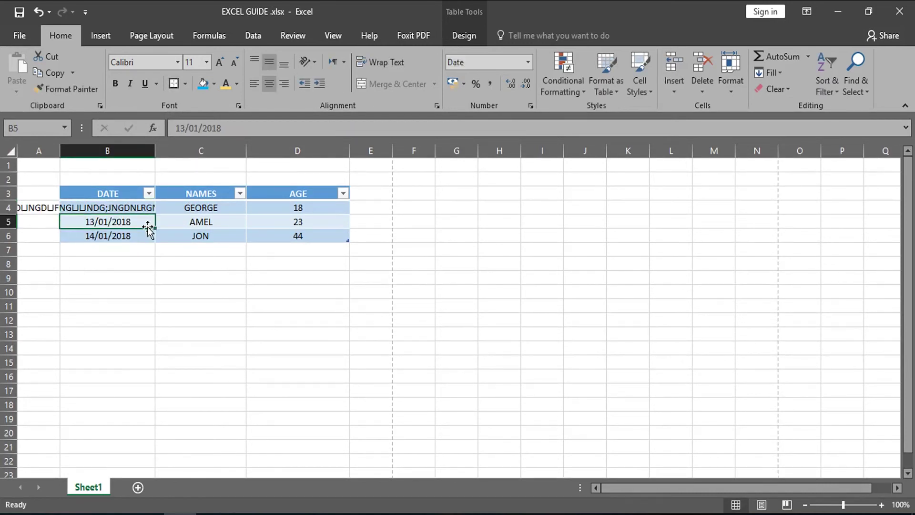
- View cell B4's full text in the formula bar, expanding the bar and collapsing it again, twice
{"action": "left_click", "coordinate": [128, 208]}
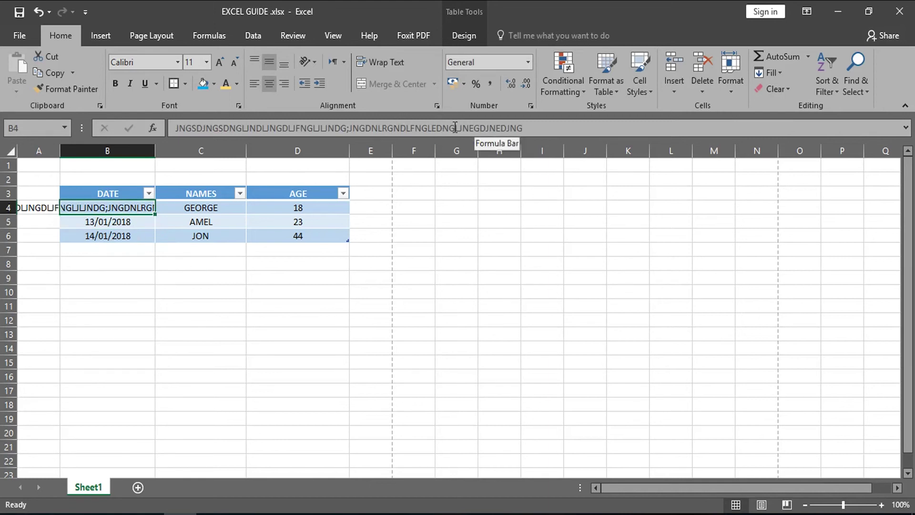
{"action": "left_click", "coordinate": [654, 128]}
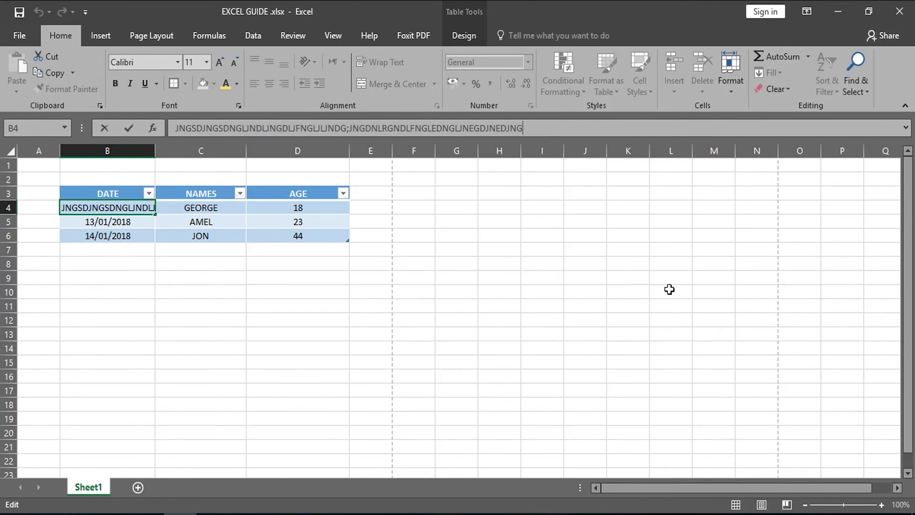
{"action": "left_click", "coordinate": [906, 128]}
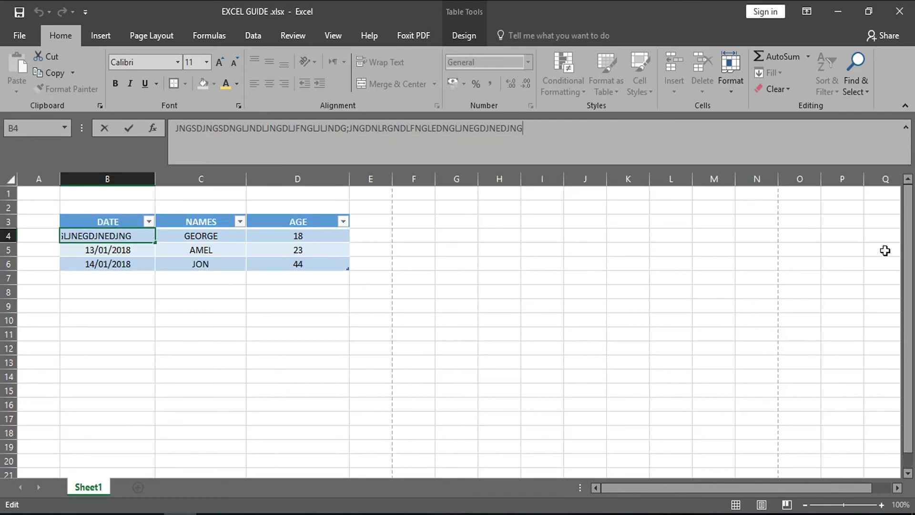
{"action": "left_click", "coordinate": [906, 128]}
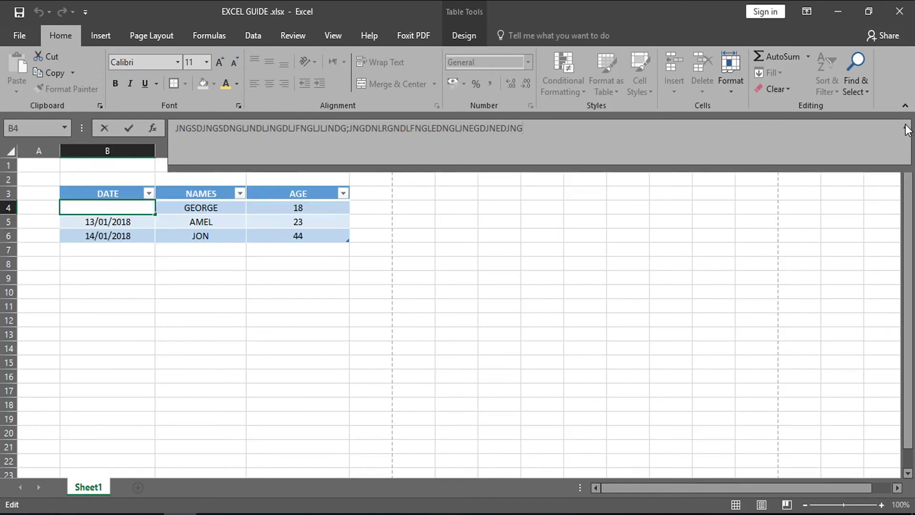
{"action": "left_click", "coordinate": [906, 128]}
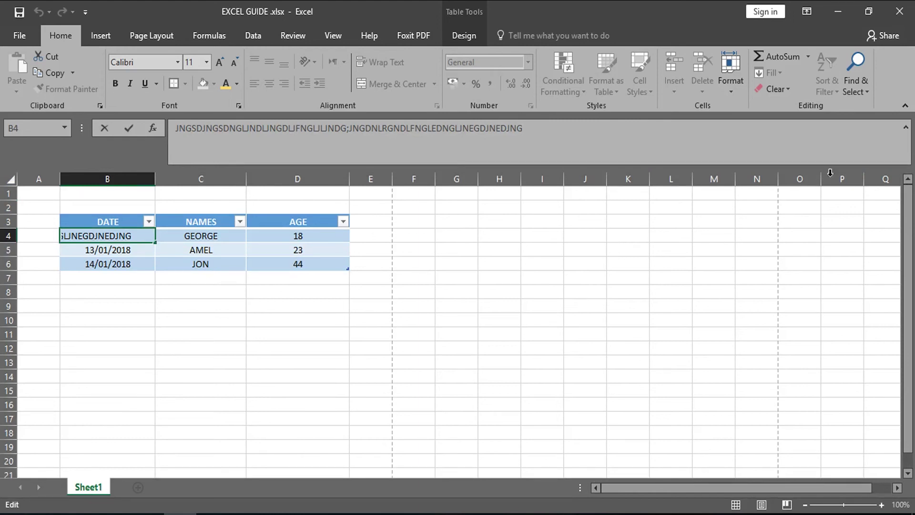
{"action": "left_click", "coordinate": [906, 128]}
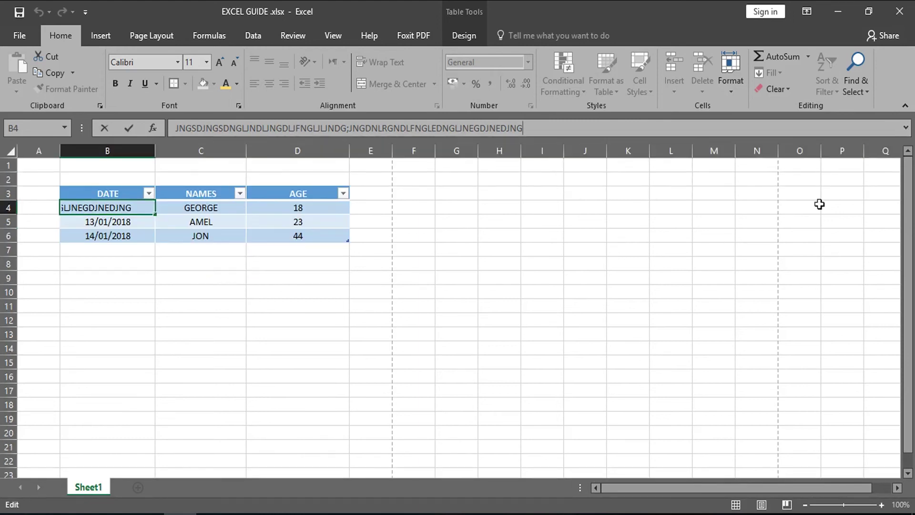